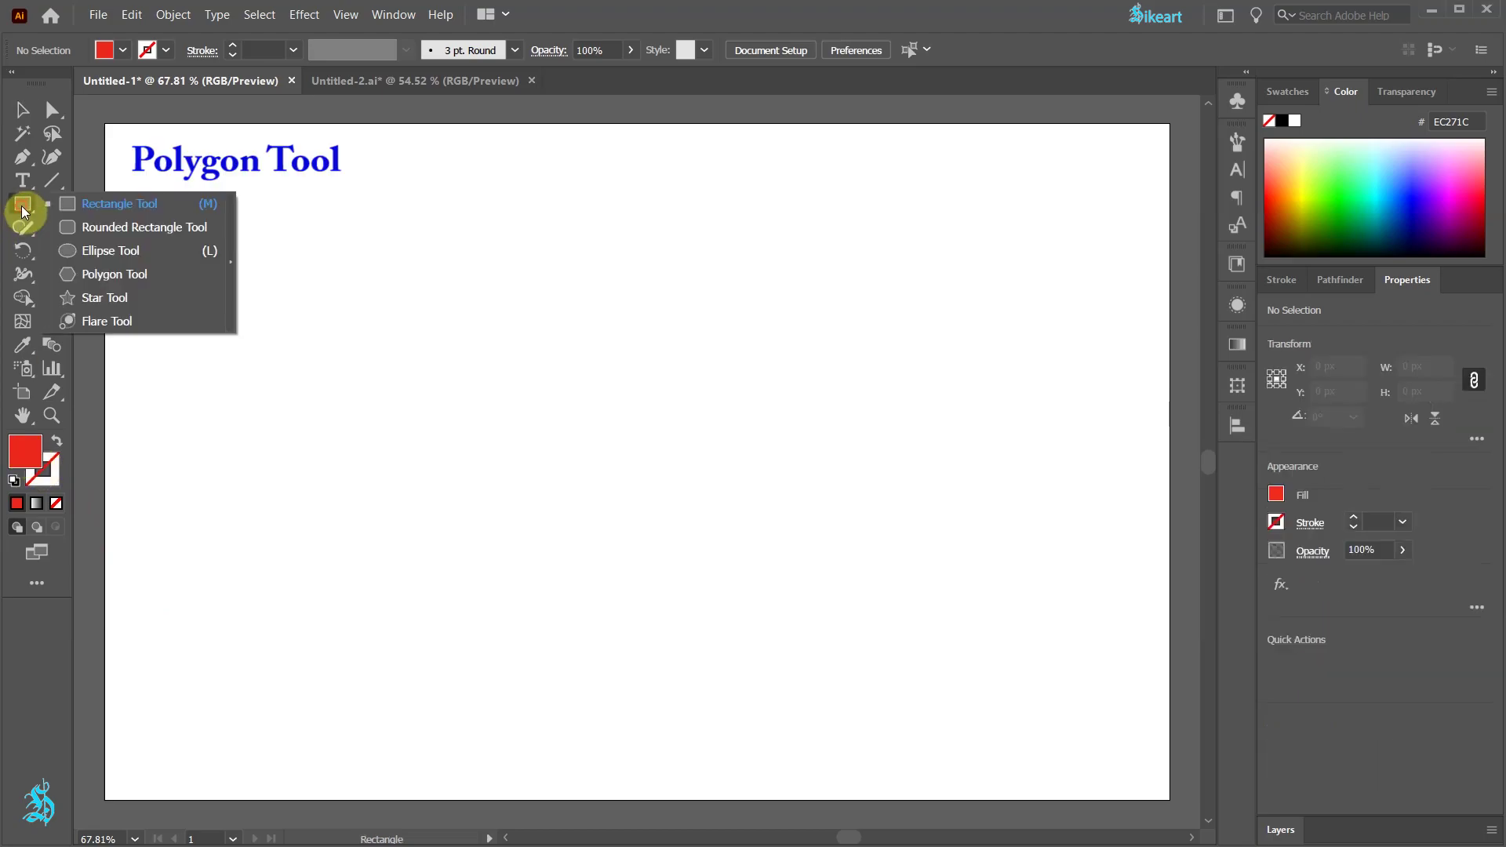
# Draw an upright 3-sided red polygon, about 174 by 150 px, on the artboard
pyautogui.click(114, 274)
pyautogui.moveTo(373, 284); pyautogui.dragTo(403, 322)
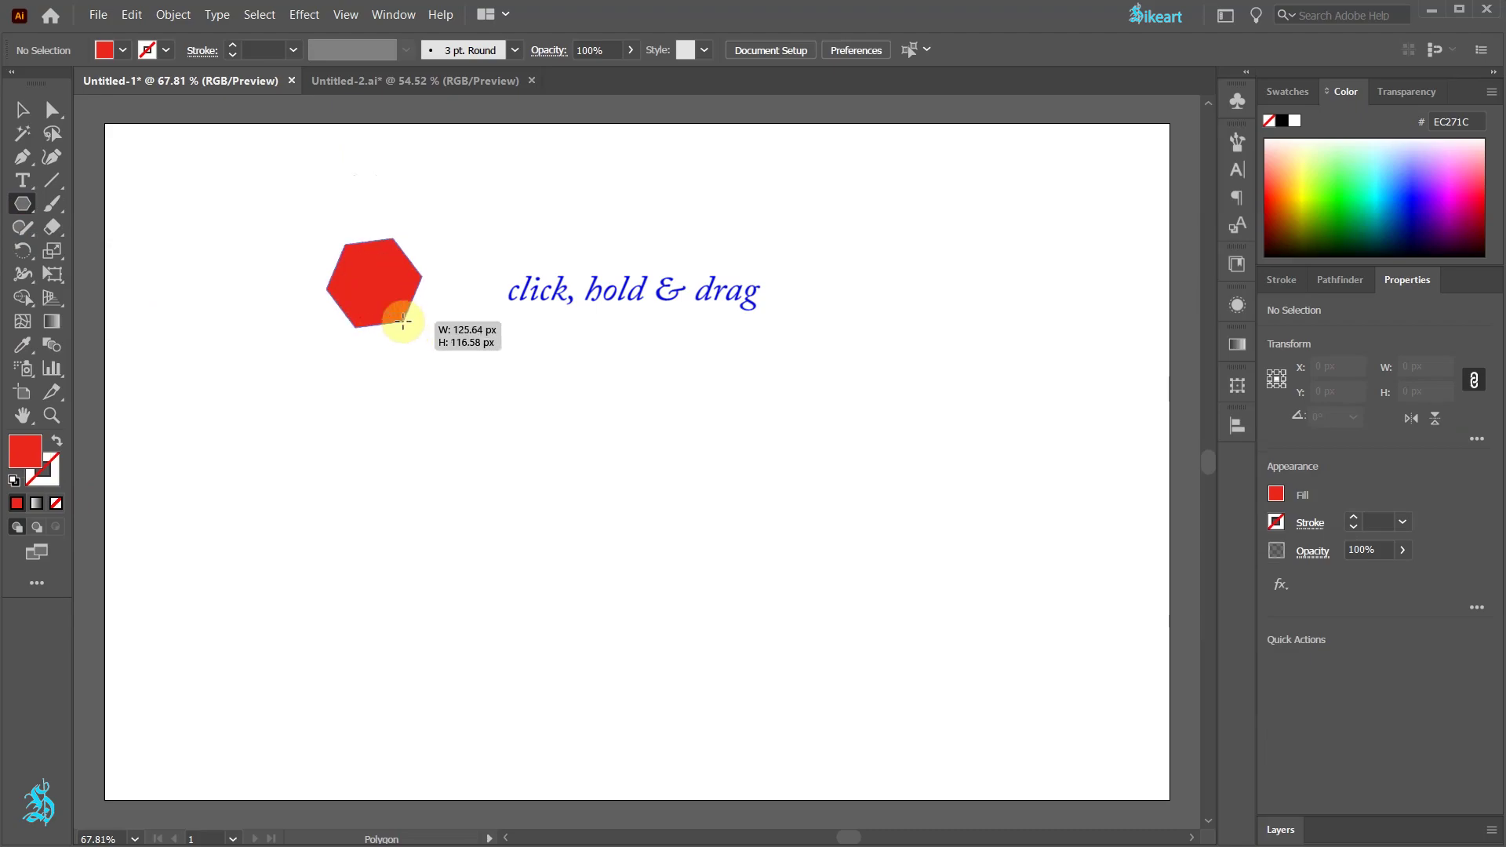
pyautogui.press('Down')
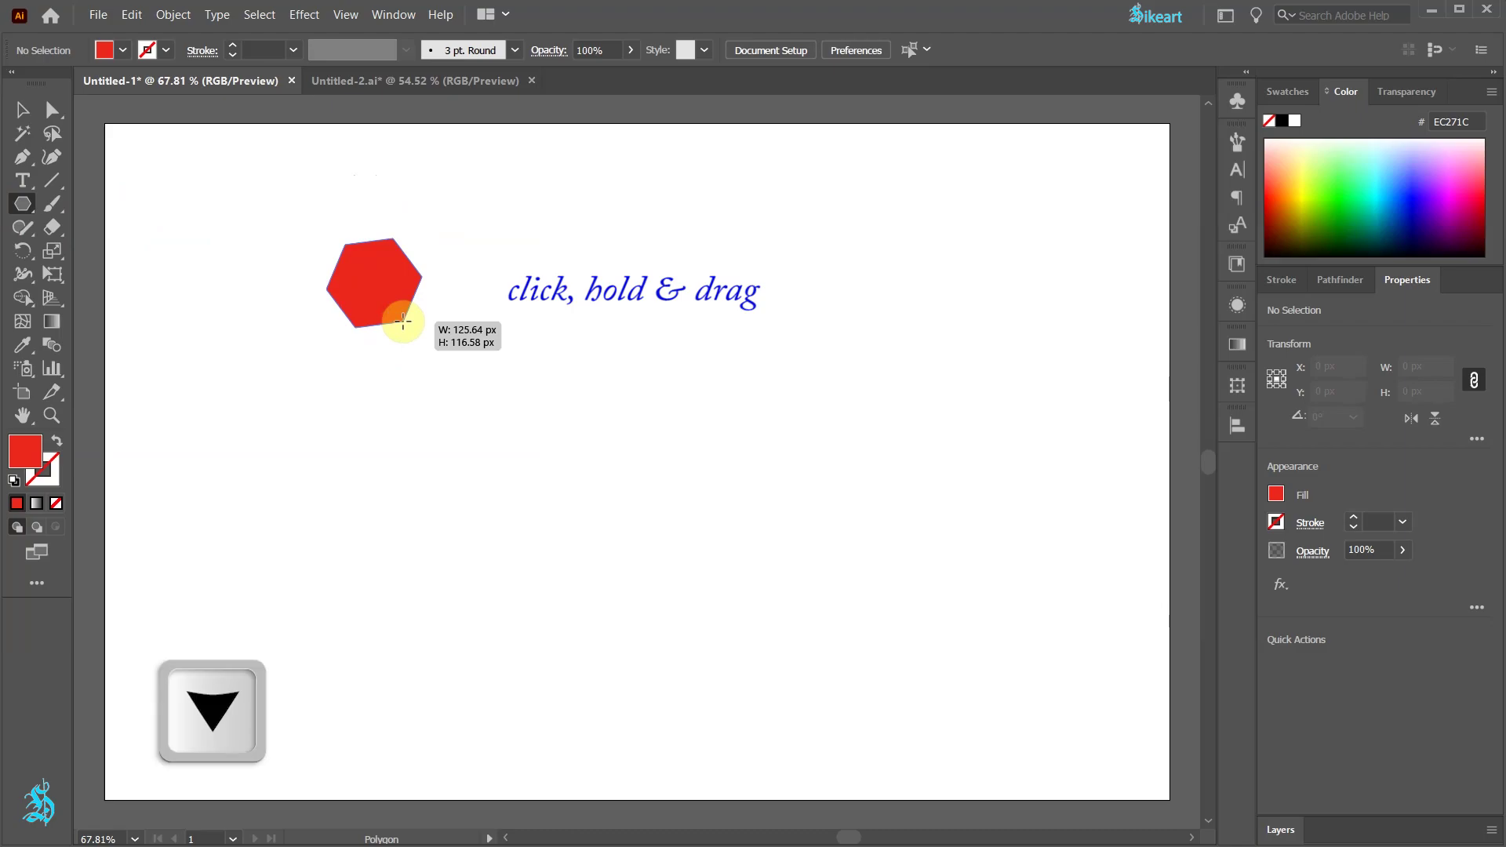
pyautogui.press('Down')
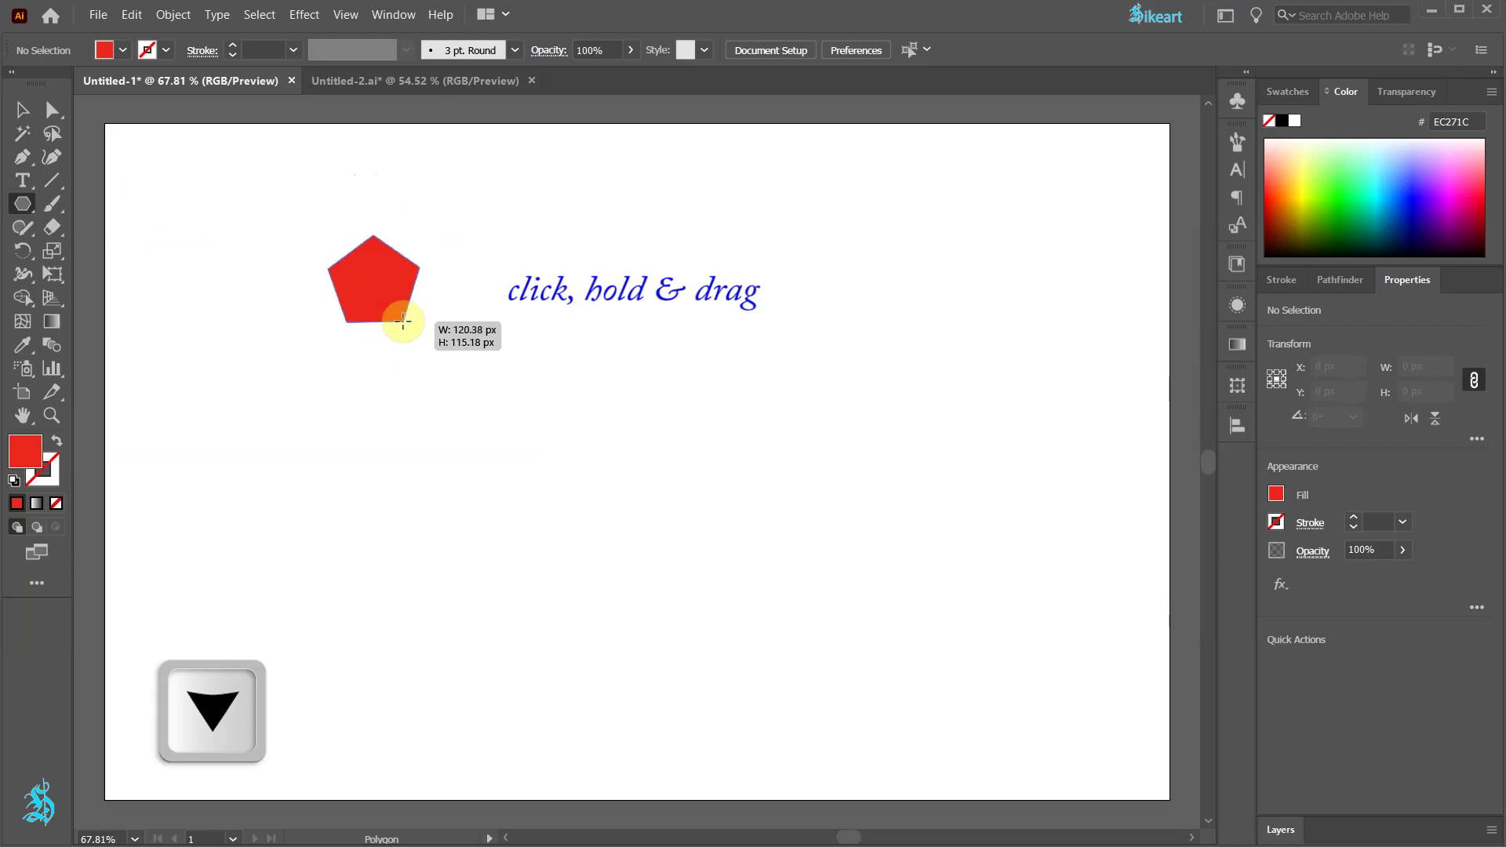
pyautogui.press('Down')
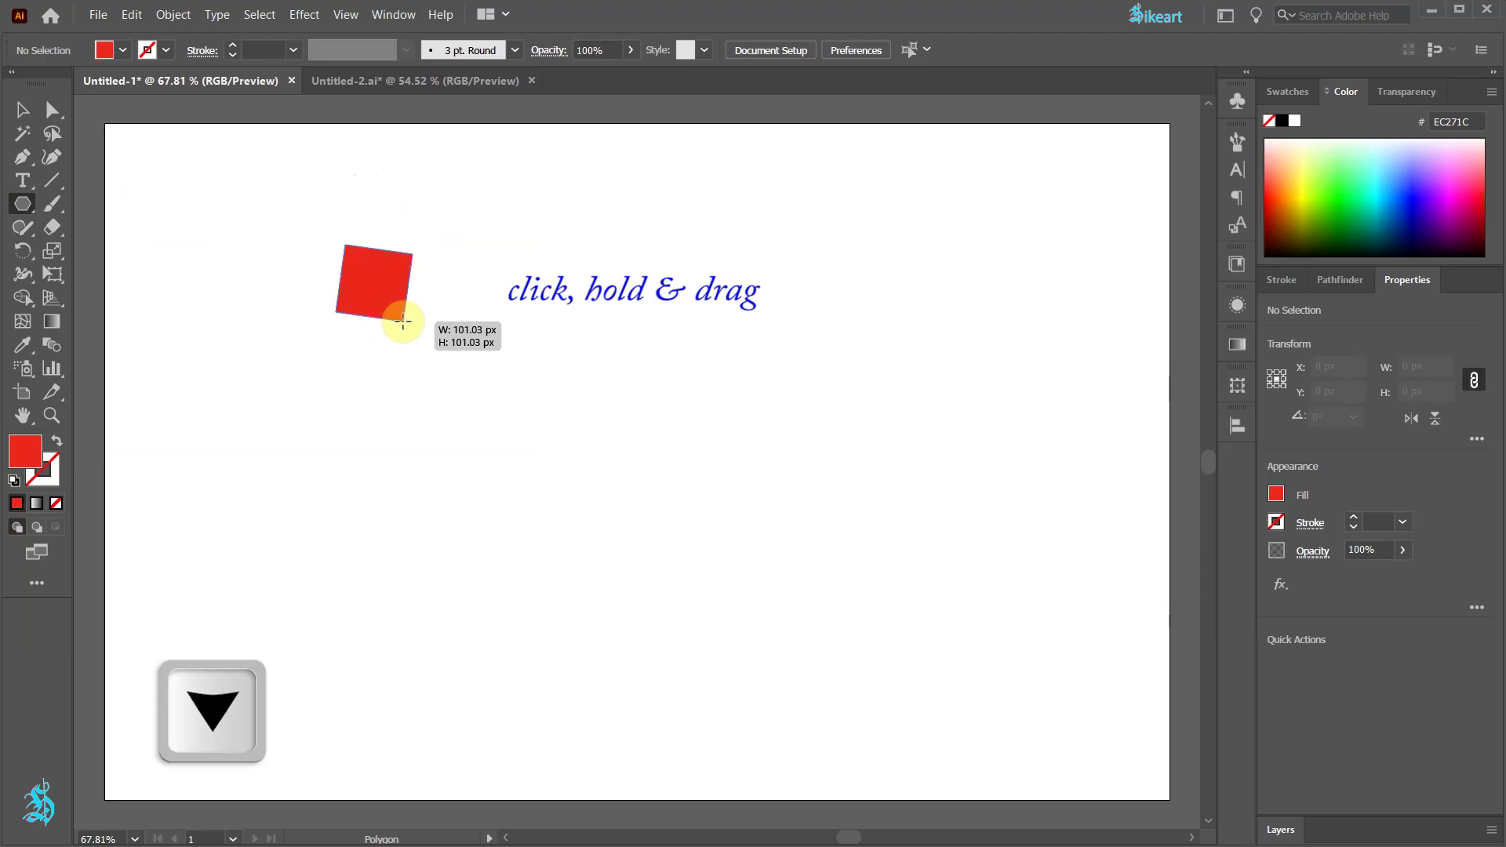
pyautogui.press('Down')
pyautogui.moveTo(403, 321); pyautogui.dragTo(432, 332)
pyautogui.press('shift')
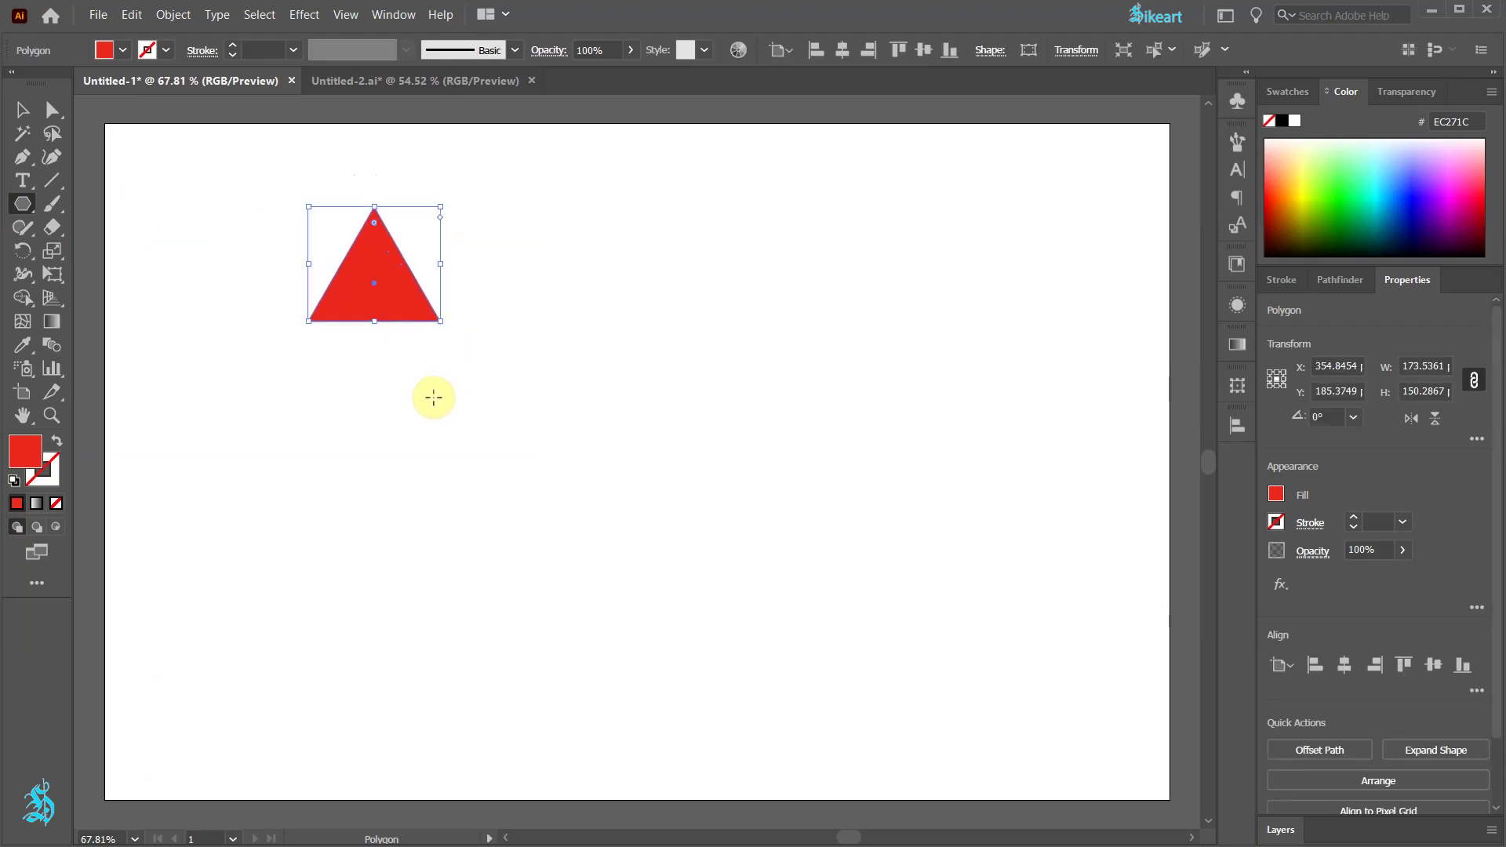
# Apply Object > Repeat > Grid to the red triangle, tiling it into two rows of four
pyautogui.click(179, 14)
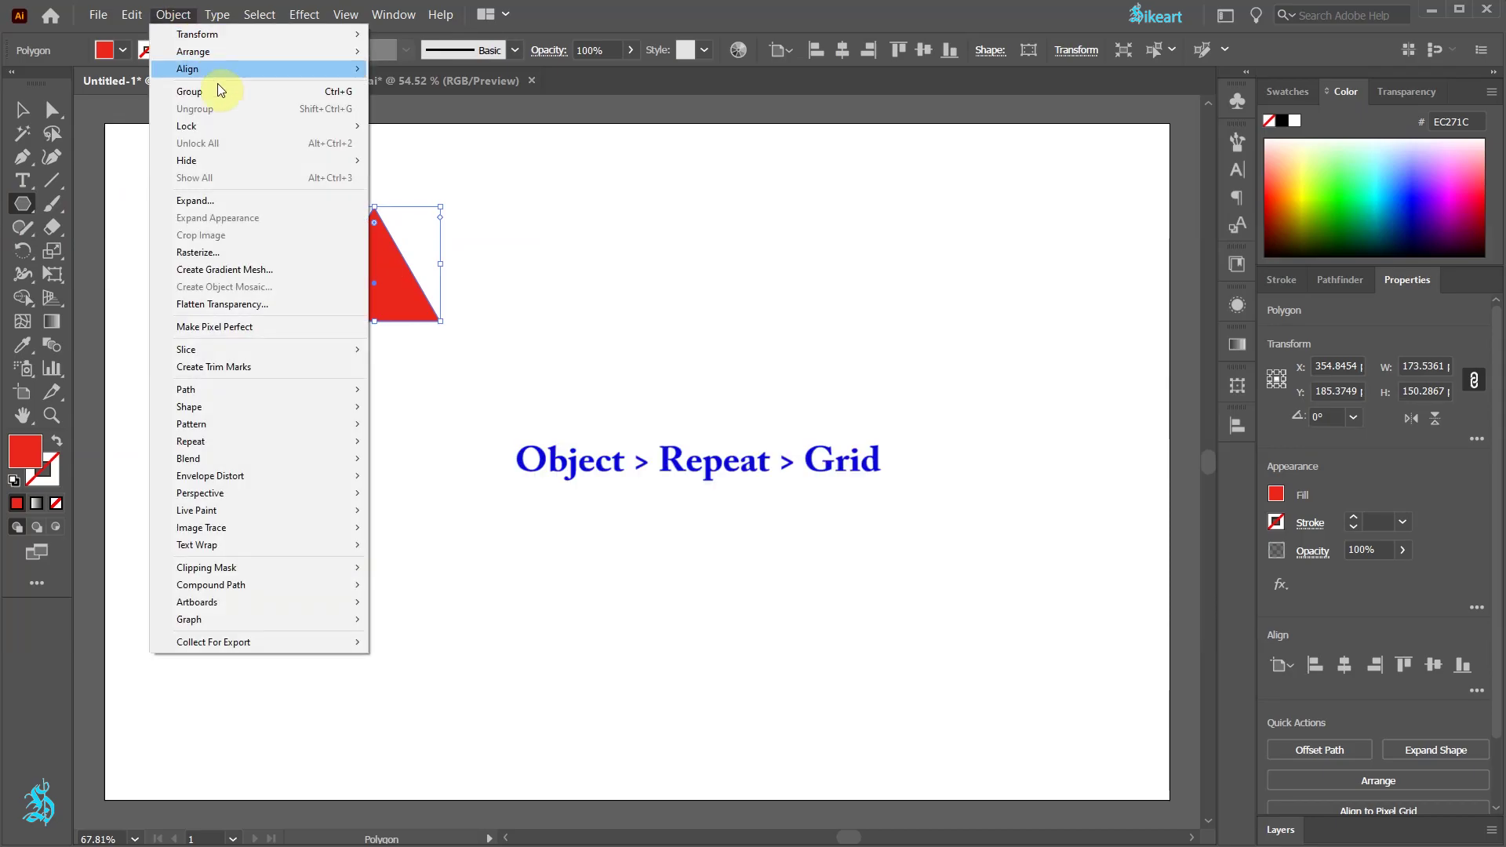
pyautogui.moveTo(333, 444)
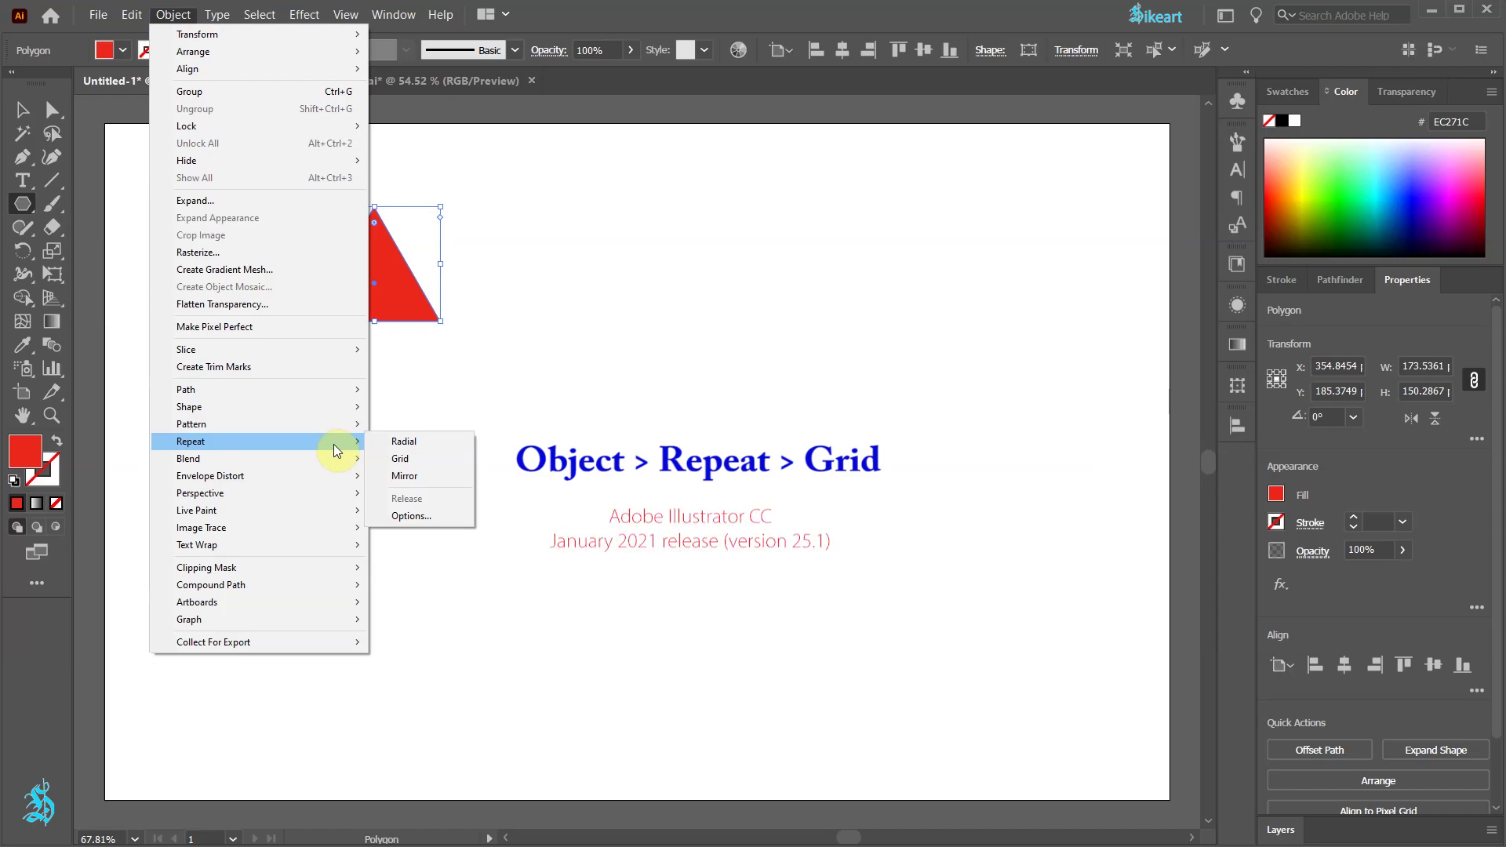
pyautogui.click(444, 460)
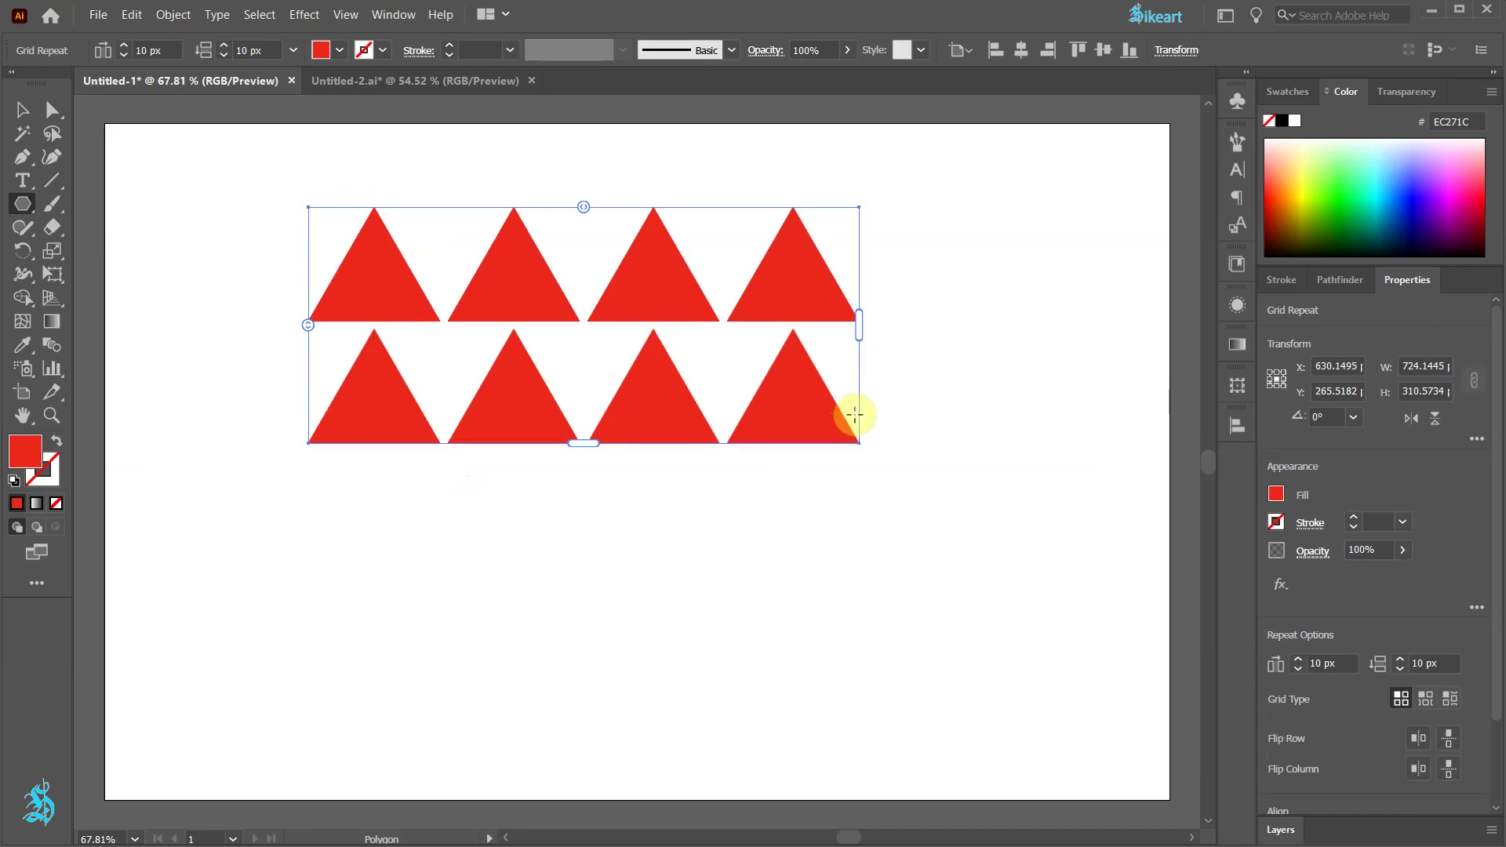
# Enlarge the triangle grid and widen spacing to about 106 px horizontally and 74 px vertically
pyautogui.moveTo(866, 338); pyautogui.dragTo(1147, 337)
pyautogui.moveTo(733, 447); pyautogui.dragTo(768, 692)
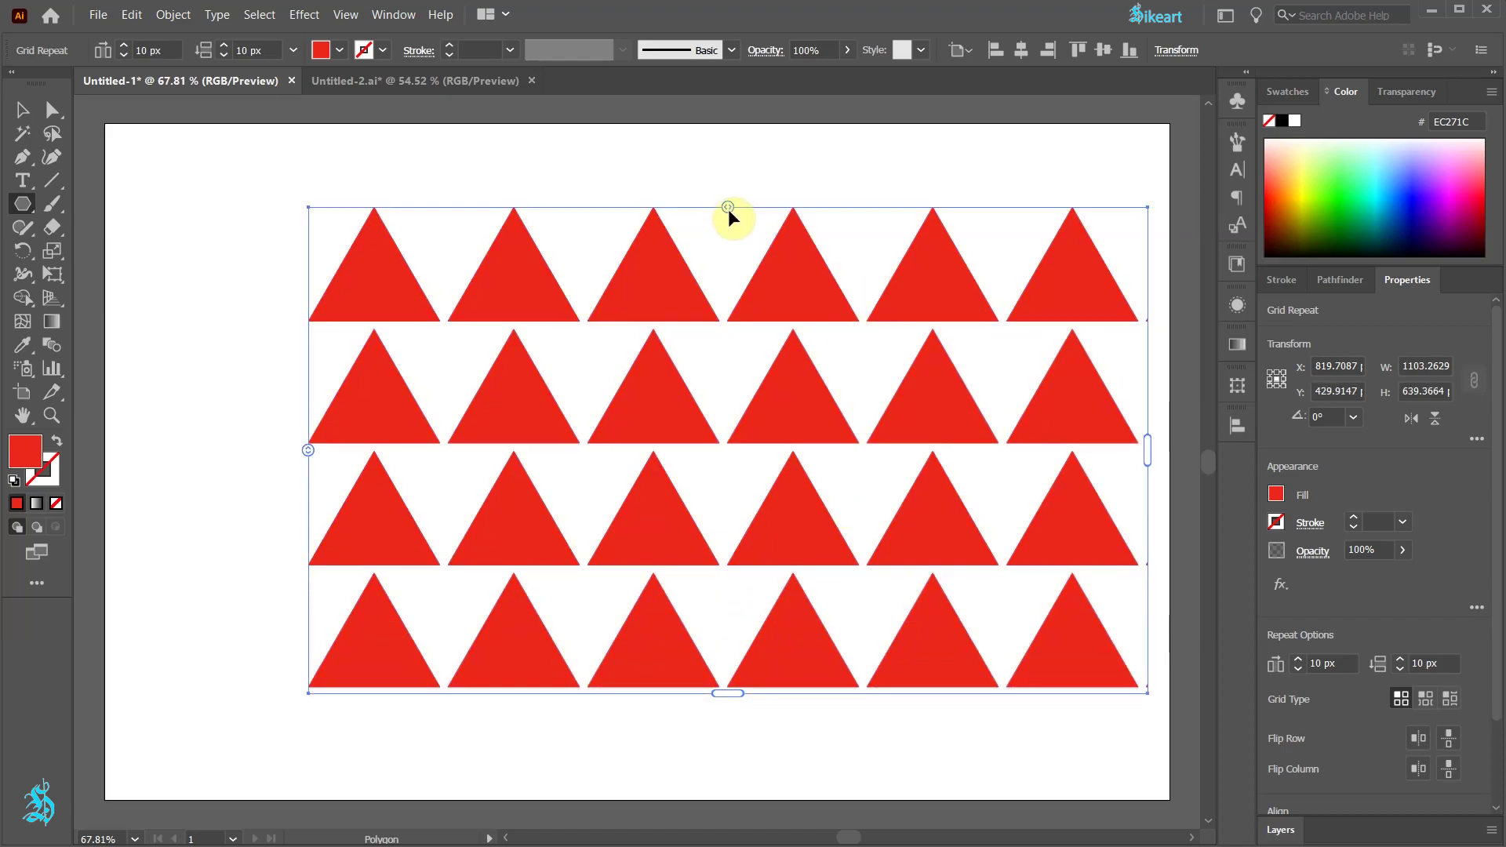
pyautogui.moveTo(728, 206); pyautogui.dragTo(800, 204)
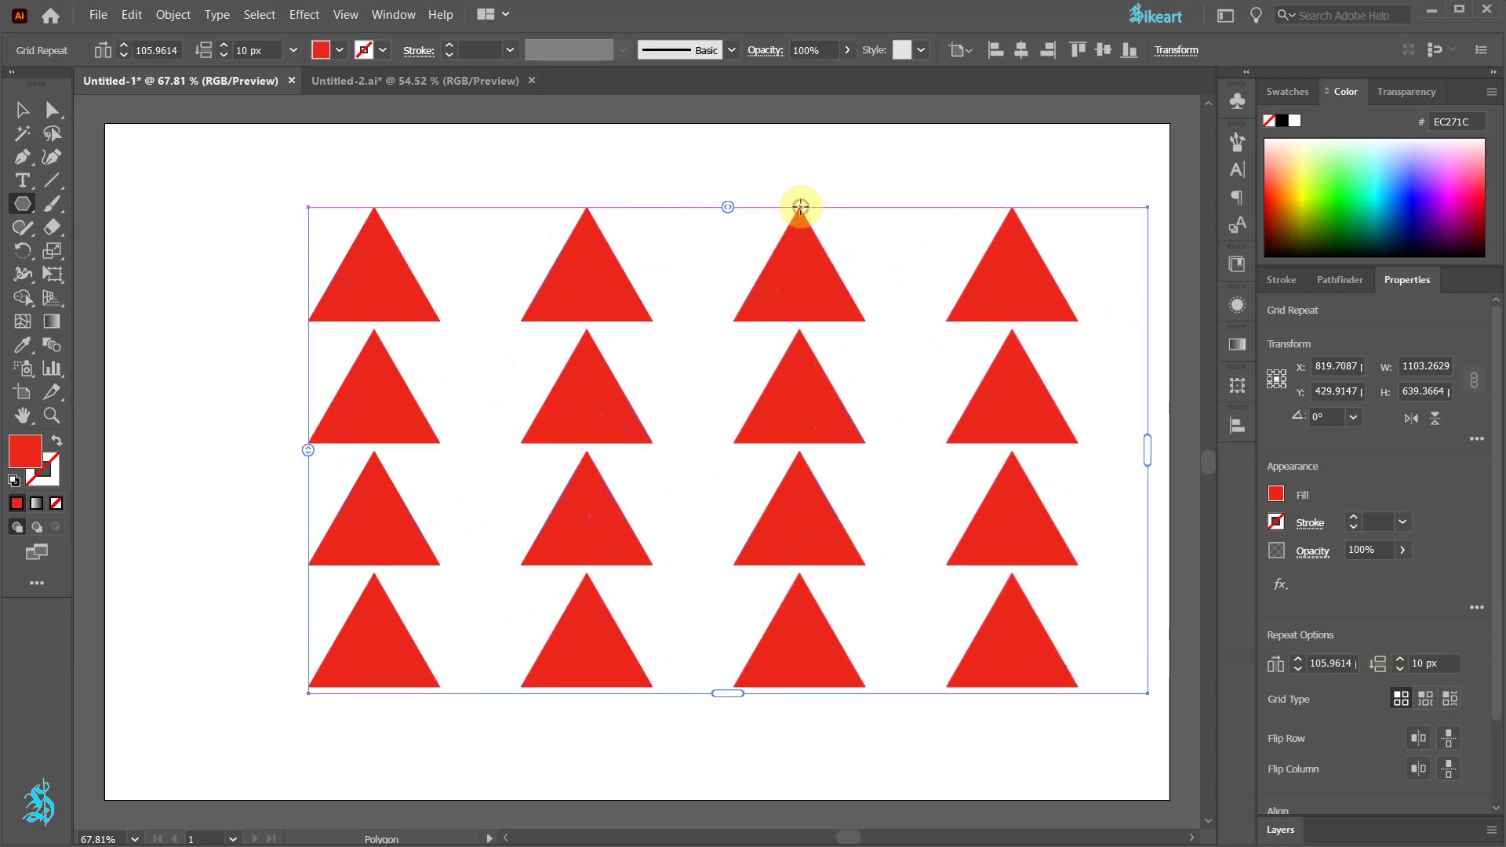
pyautogui.moveTo(308, 446); pyautogui.dragTo(313, 545)
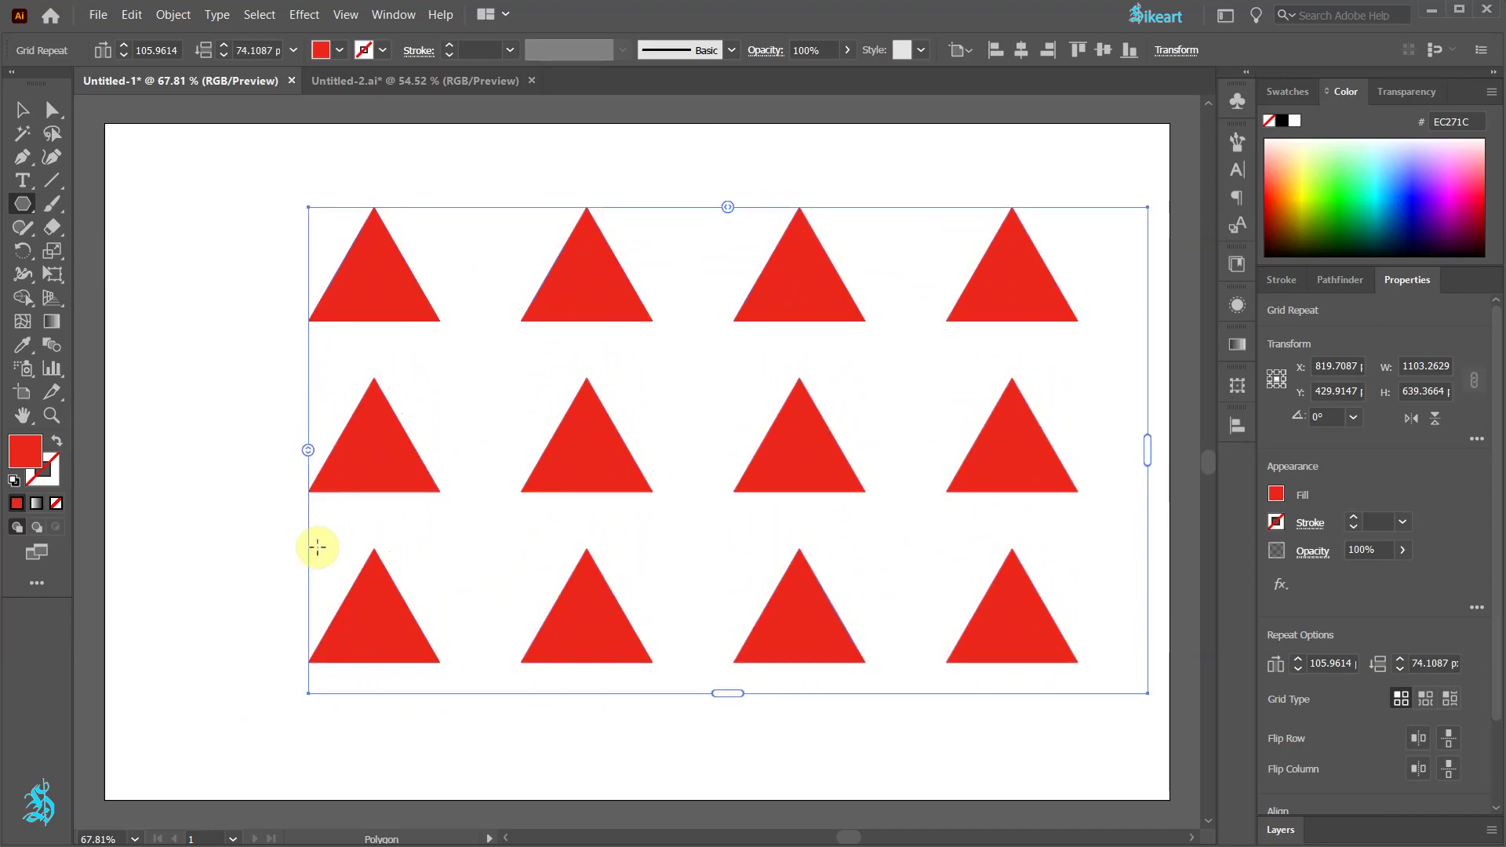
# Adjust the Control bar grid spacing steppers, reaching 74 px horizontal and 66 px vertical
pyautogui.click(125, 41)
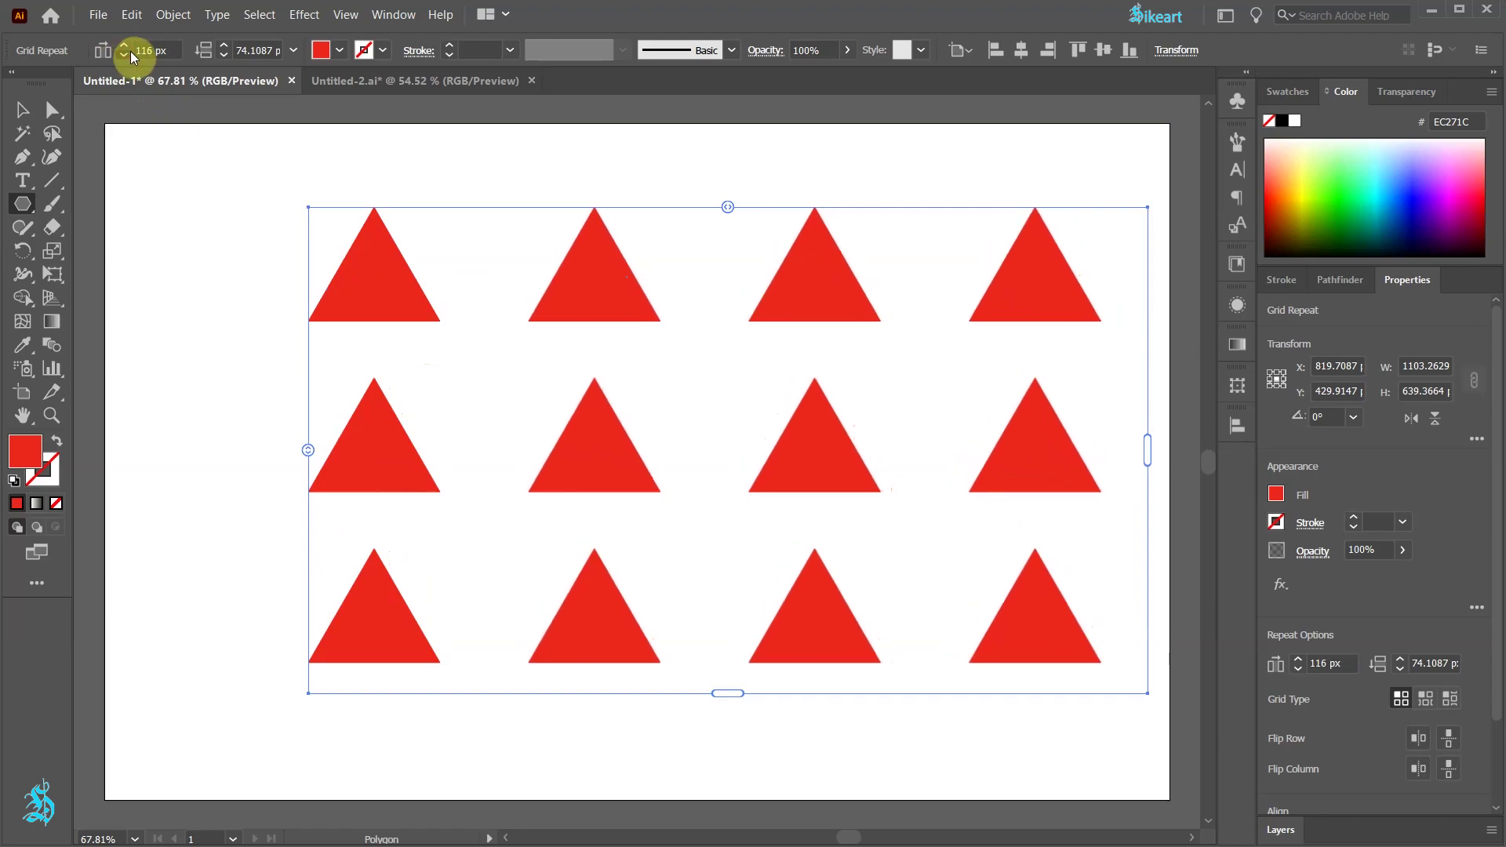
pyautogui.click(124, 54)
pyautogui.click(226, 45)
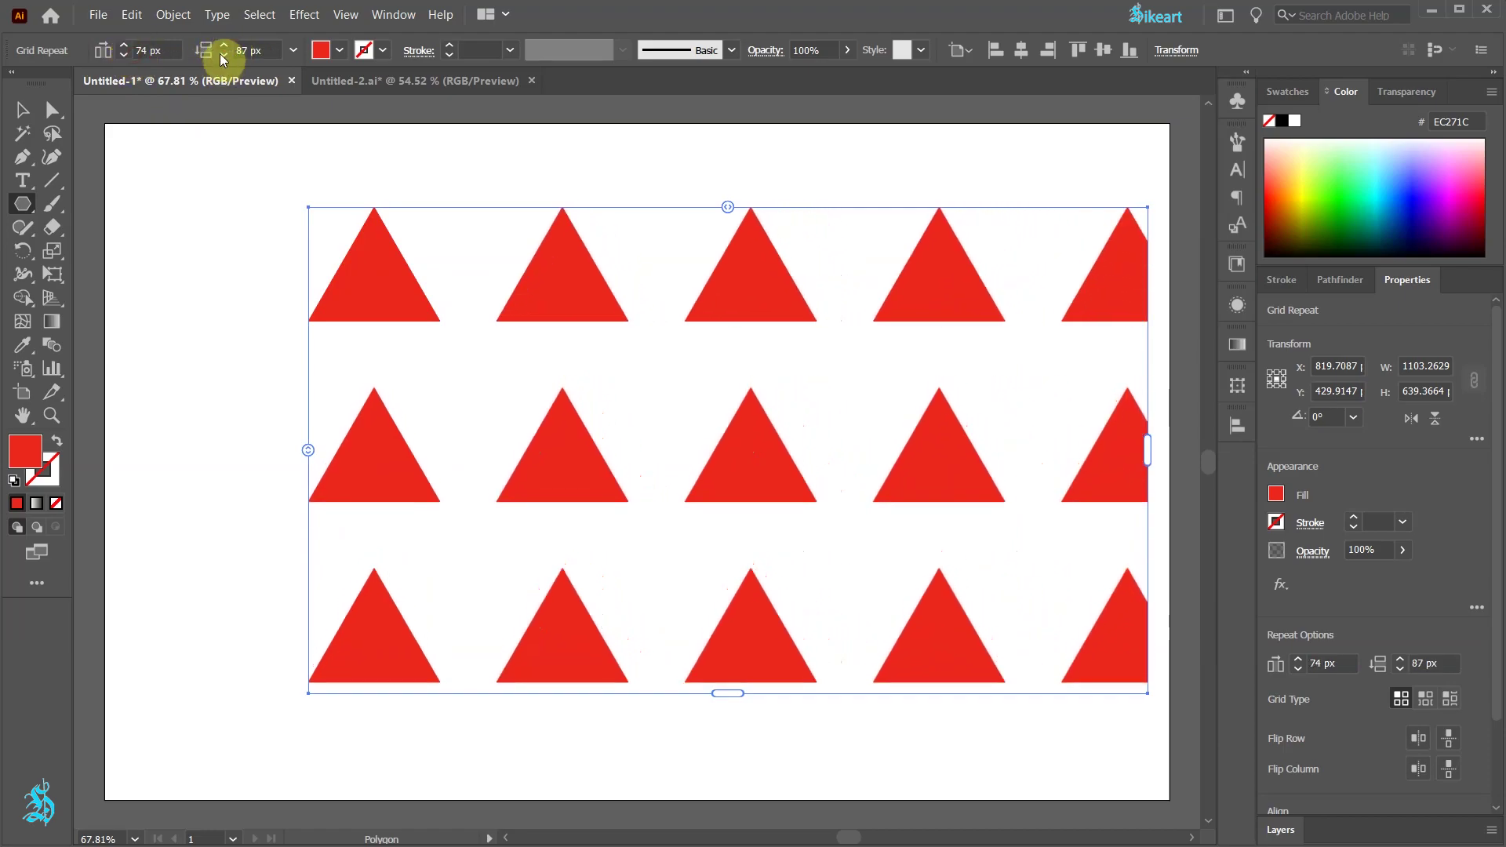
pyautogui.click(223, 55)
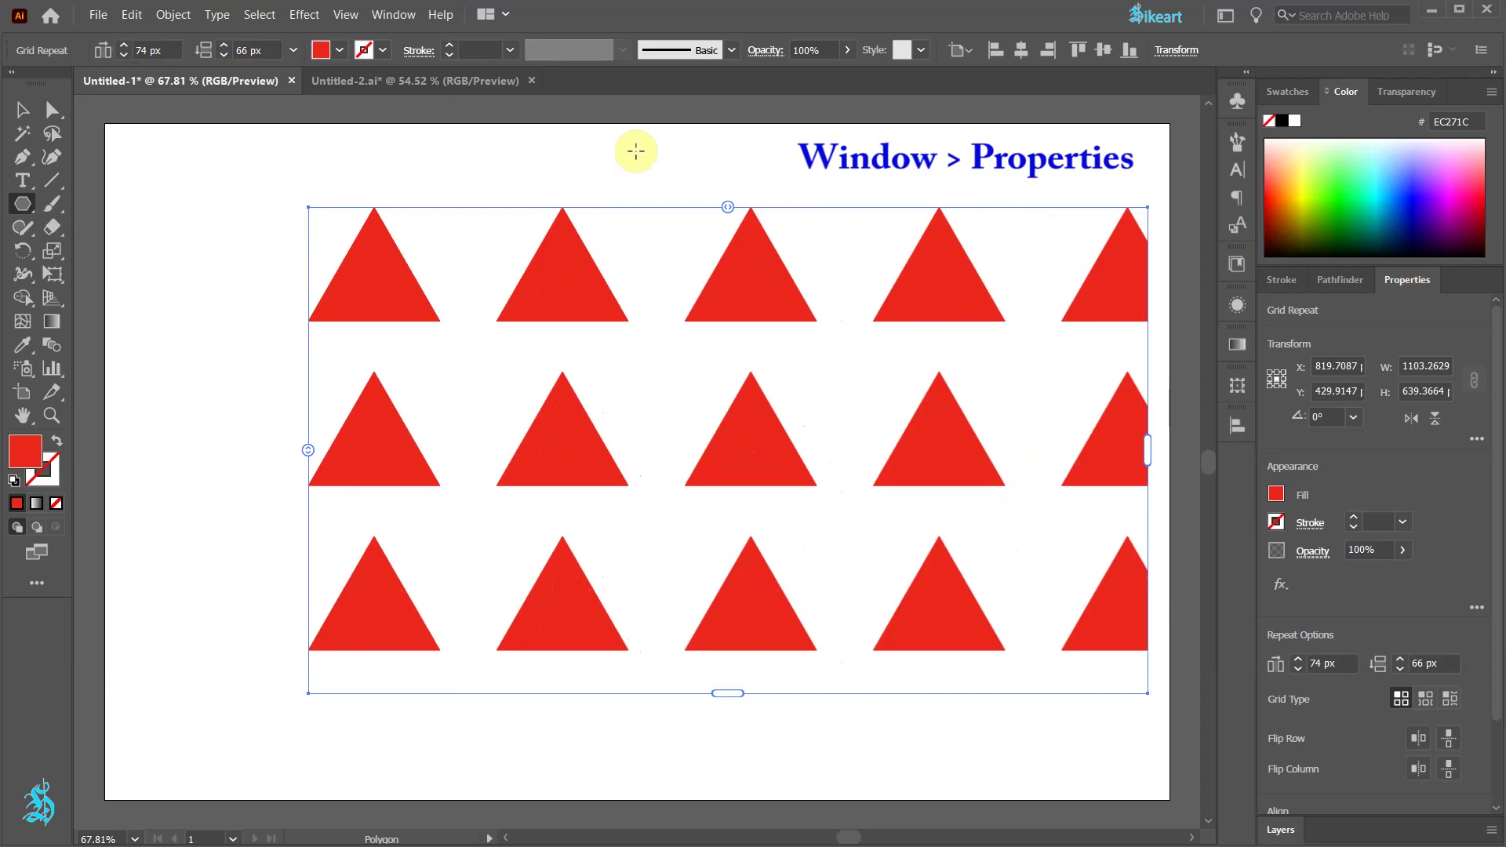
pyautogui.click(392, 16)
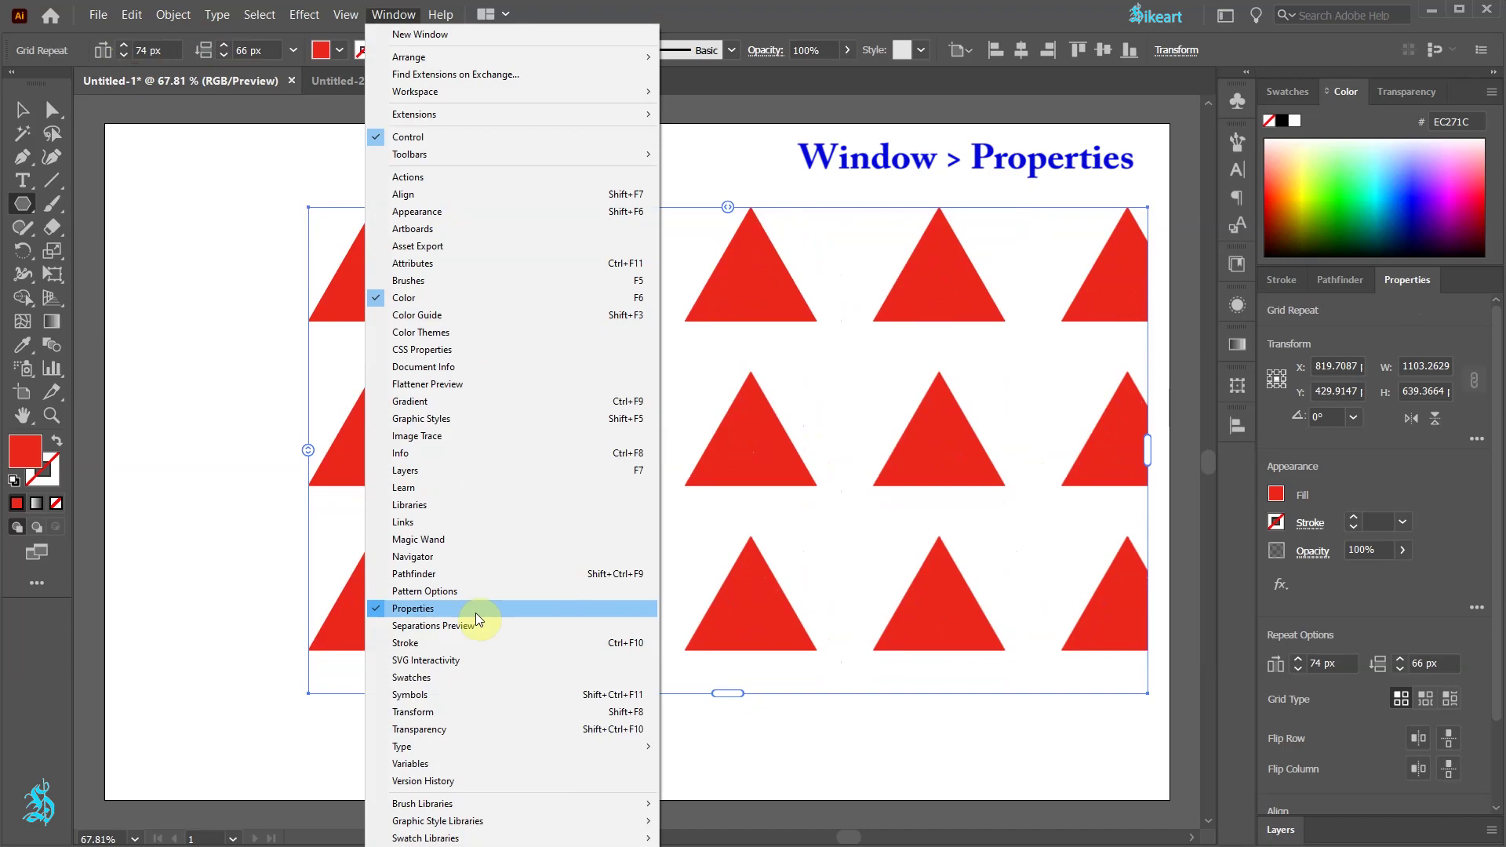
pyautogui.click(1436, 631)
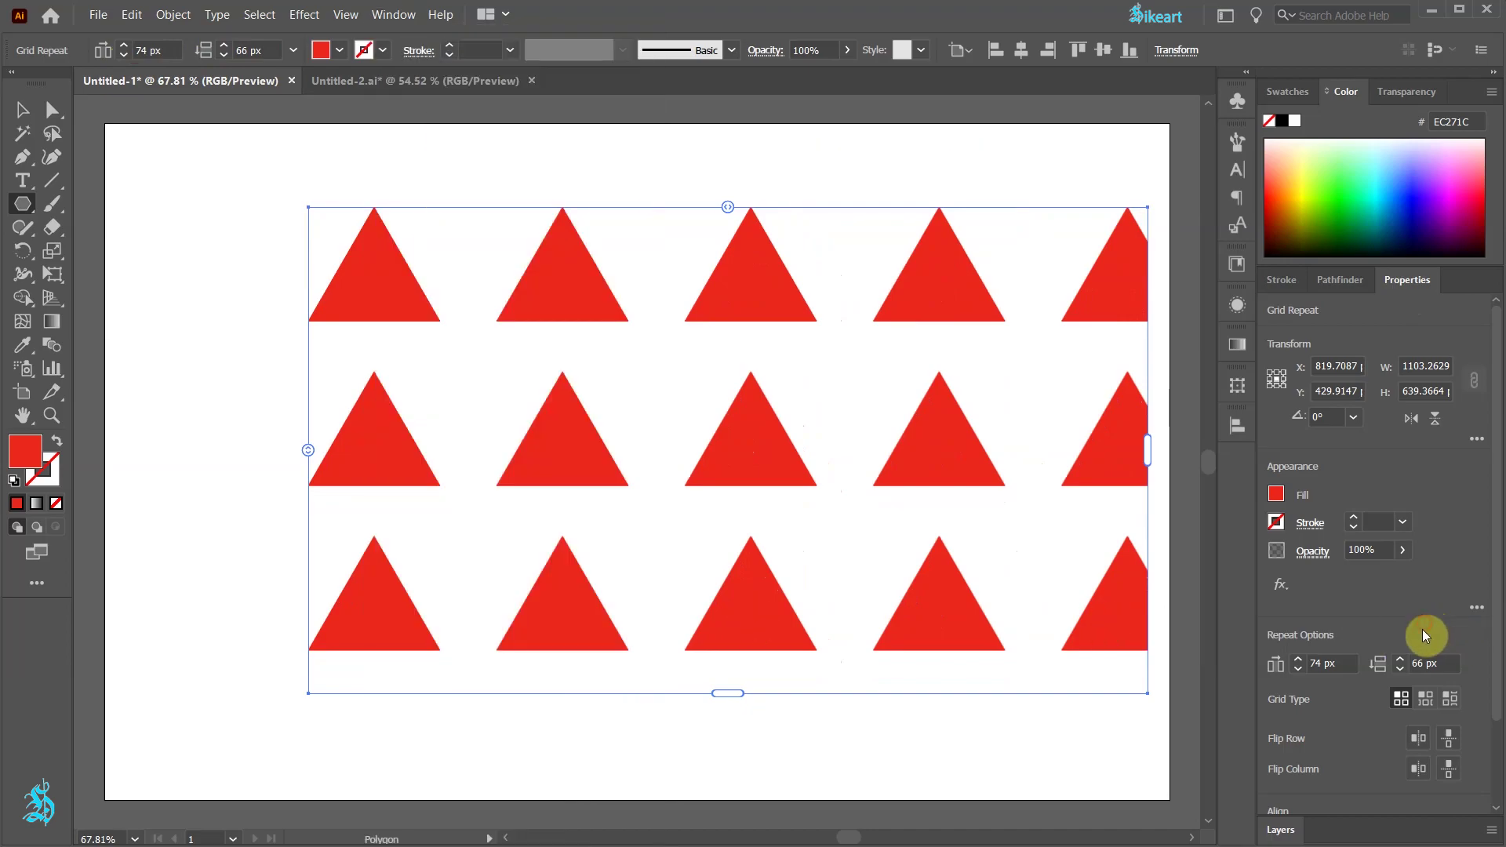
# Set the grid spacing to 58 px horizontal and 9 px vertical, and move the grid left
pyautogui.click(1298, 670)
pyautogui.click(1400, 671)
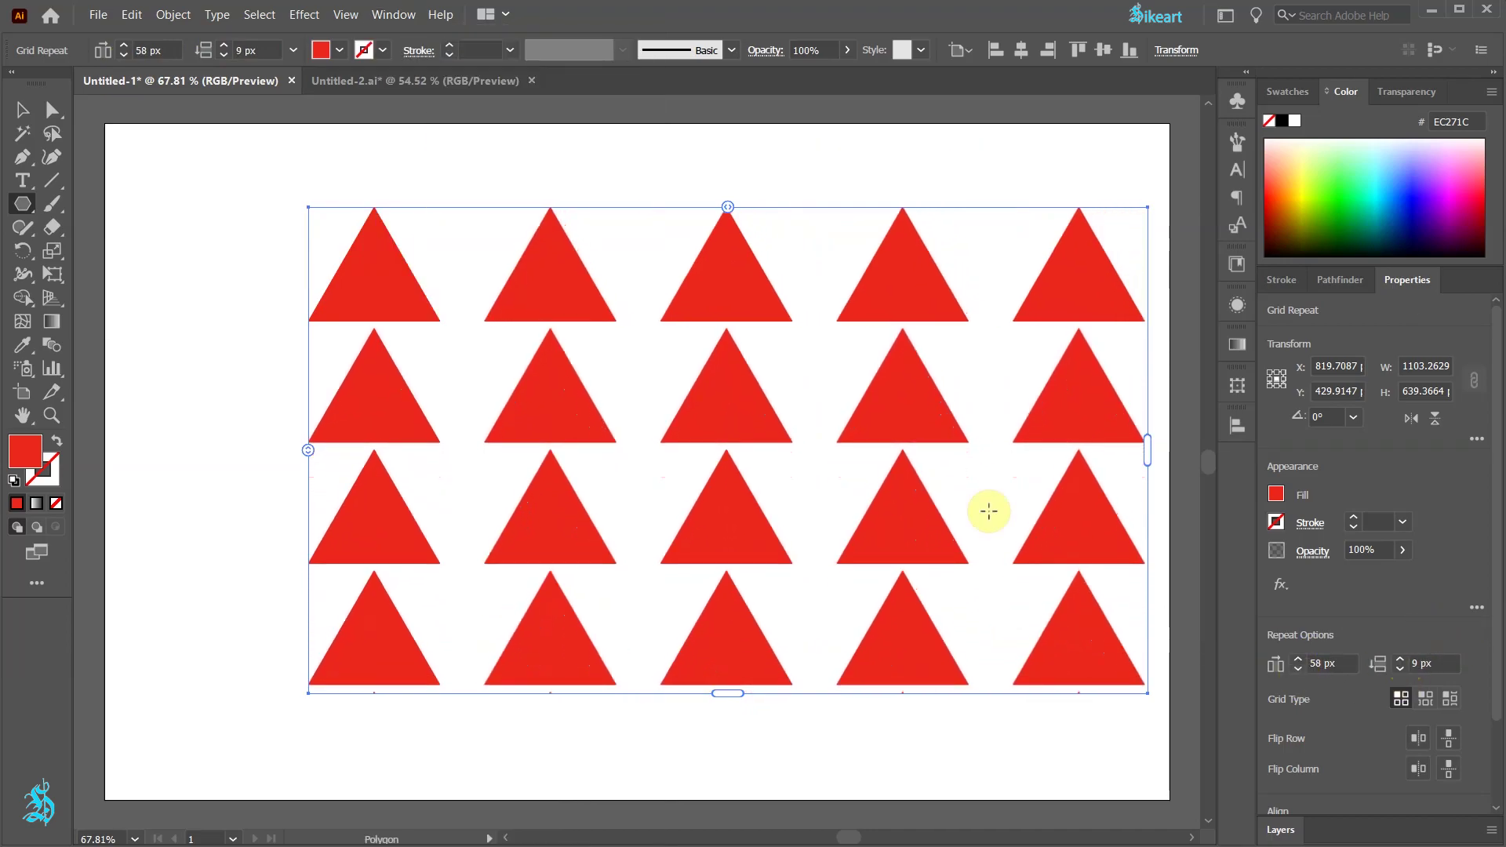
pyautogui.click(22, 110)
pyautogui.moveTo(558, 300); pyautogui.dragTo(464, 294)
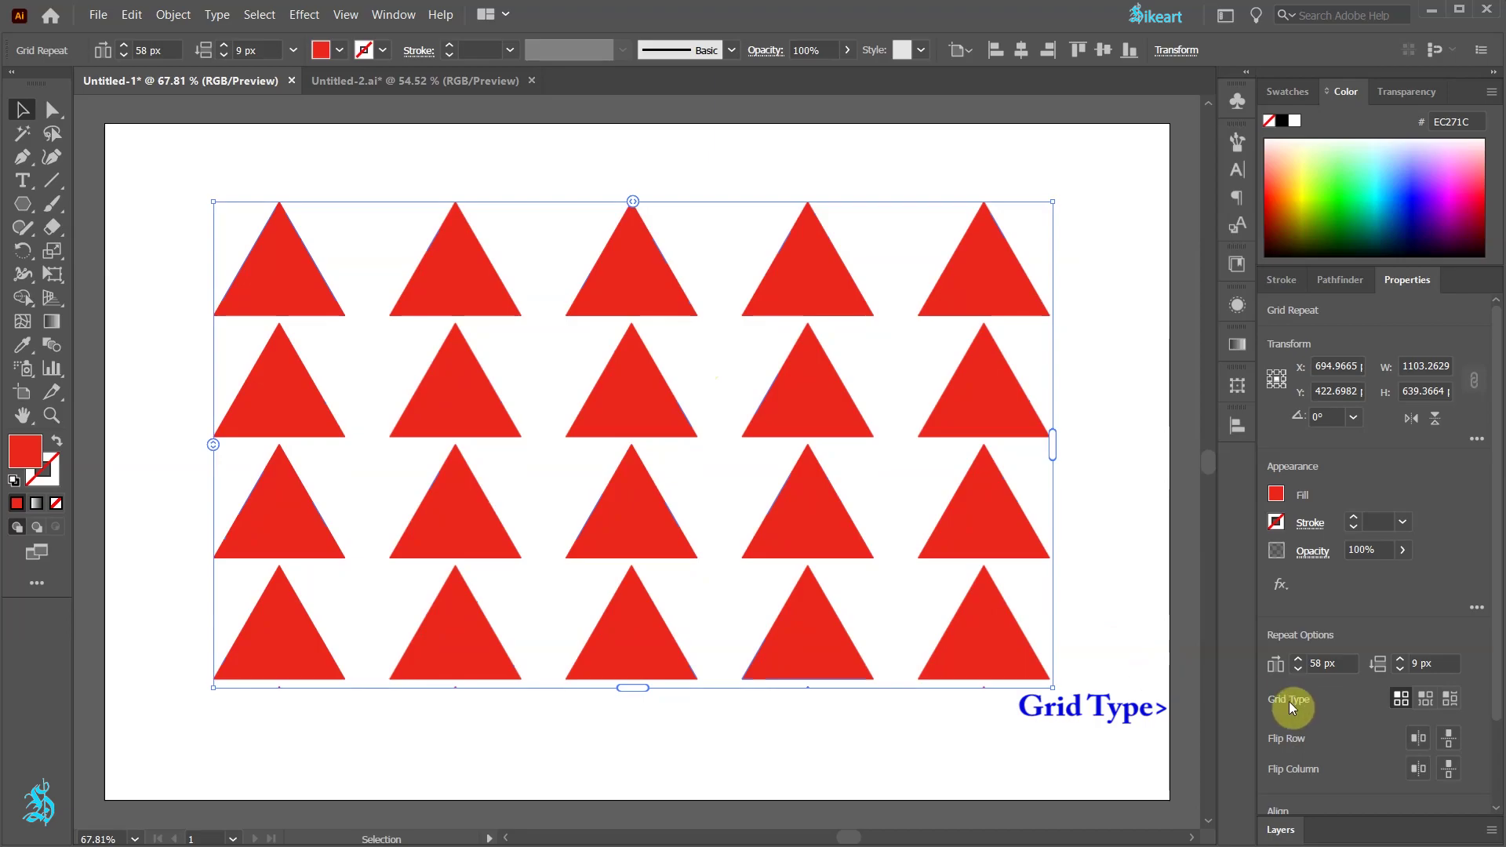
# Try Brick by Column and the row/column flips, then settle on Brick by Row with no flips
pyautogui.click(1424, 699)
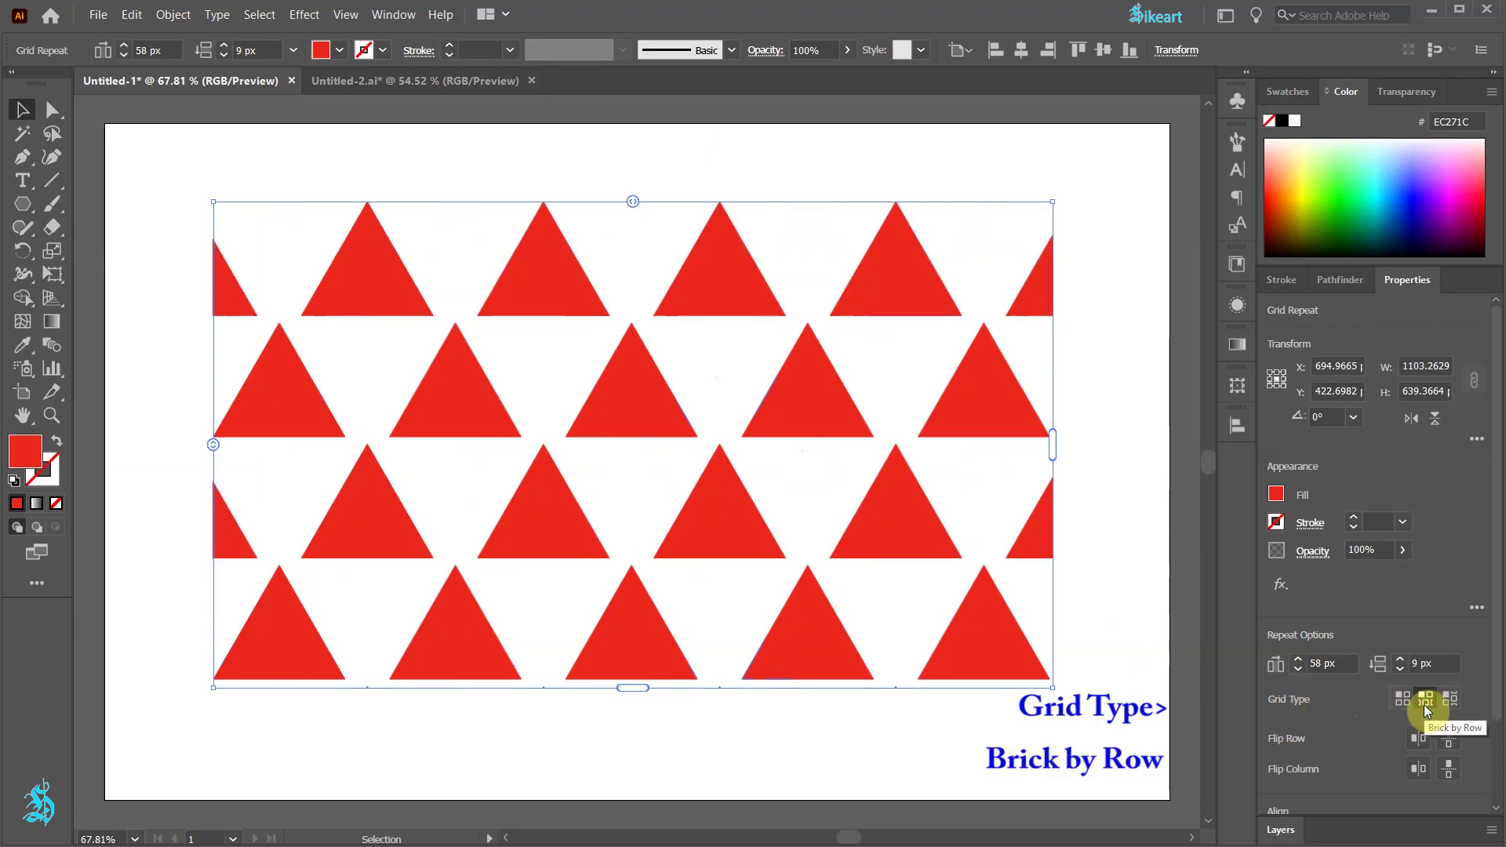
pyautogui.click(1456, 703)
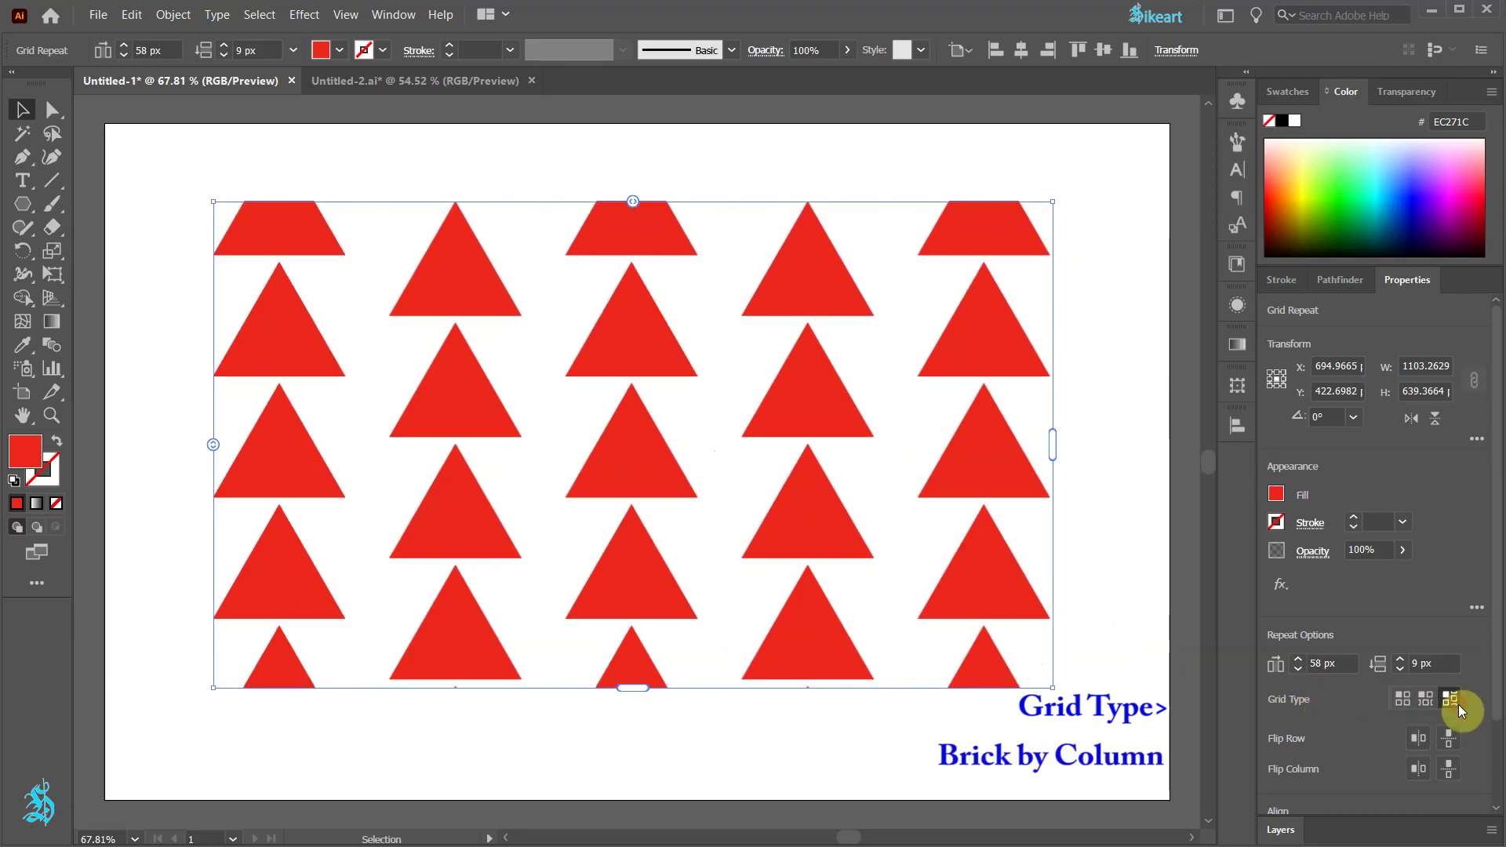
pyautogui.click(1448, 740)
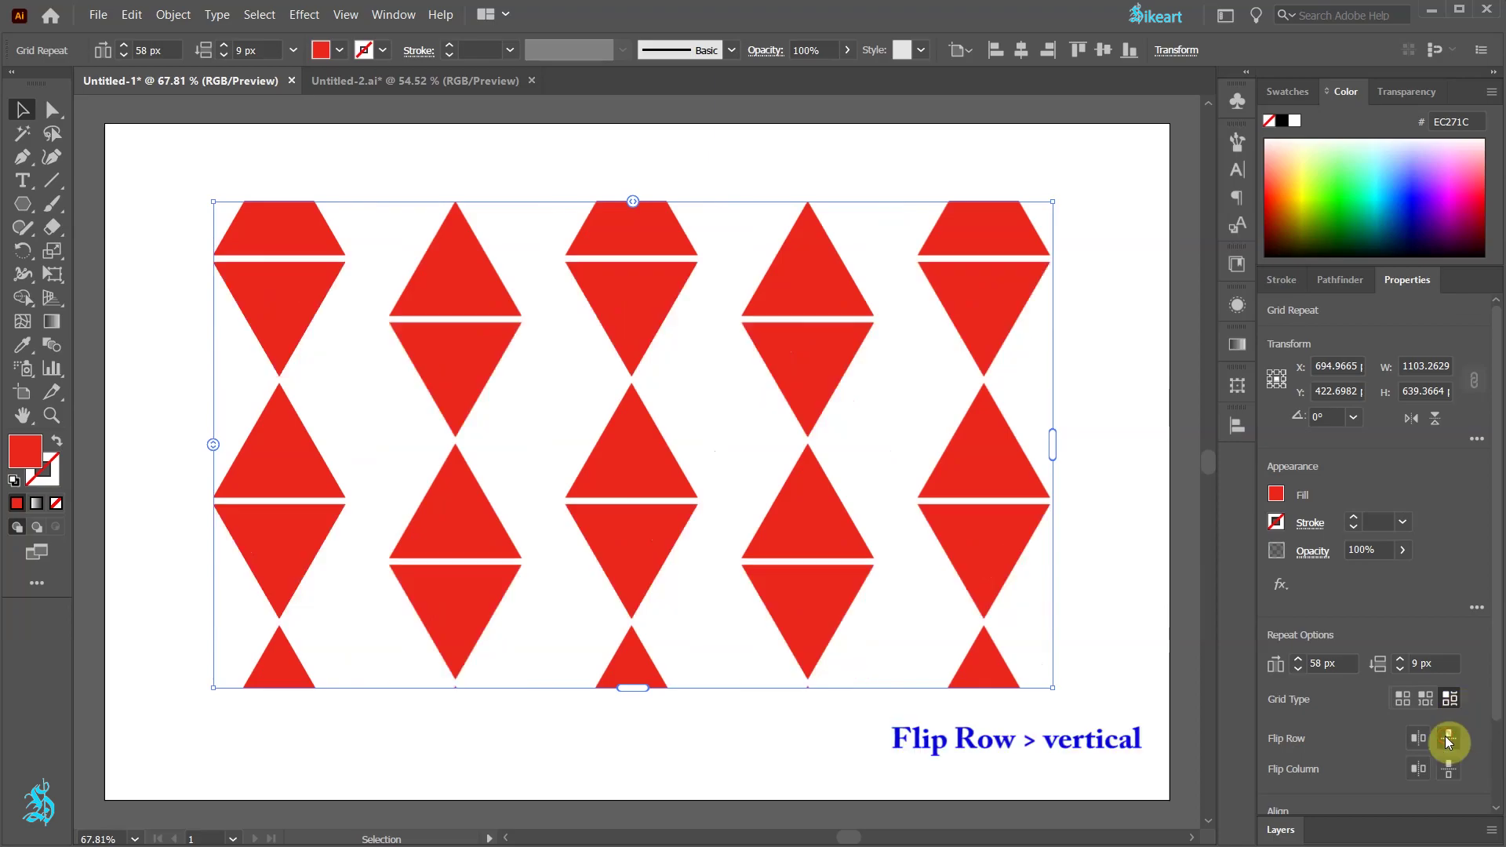
pyautogui.click(1444, 736)
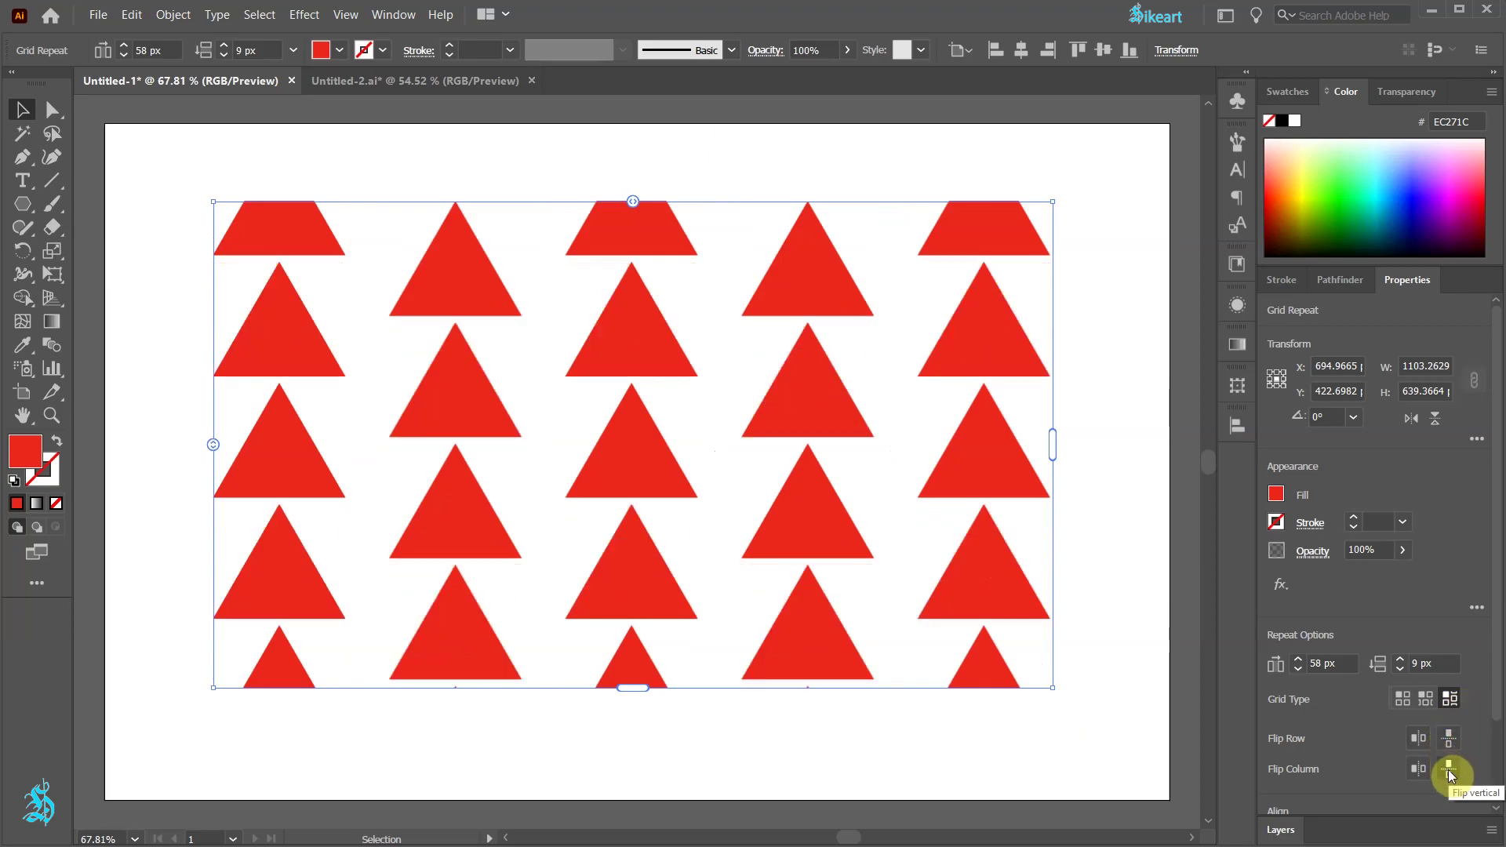
pyautogui.click(1448, 769)
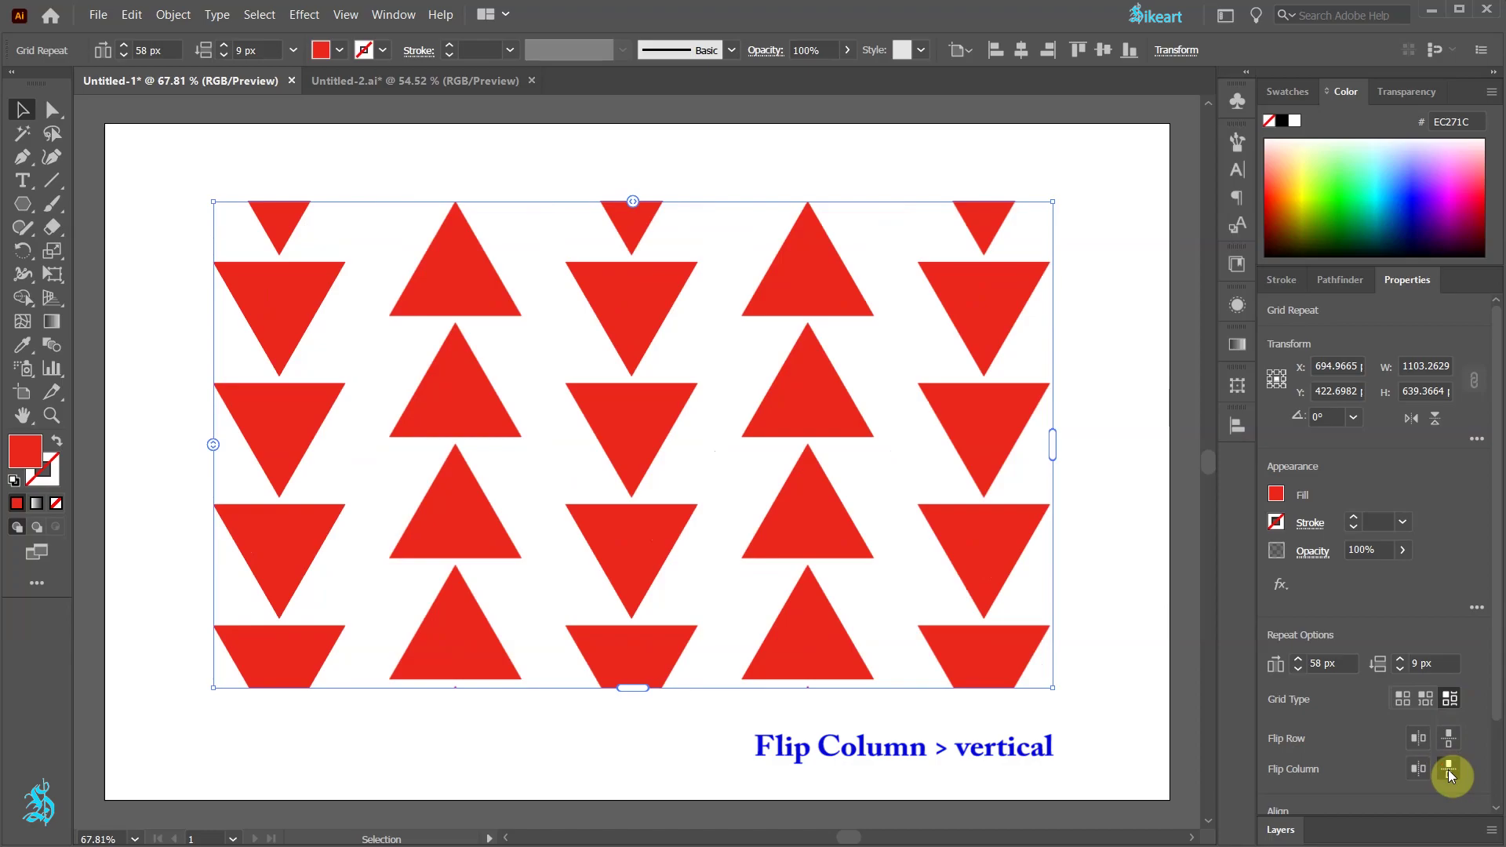
pyautogui.click(1449, 770)
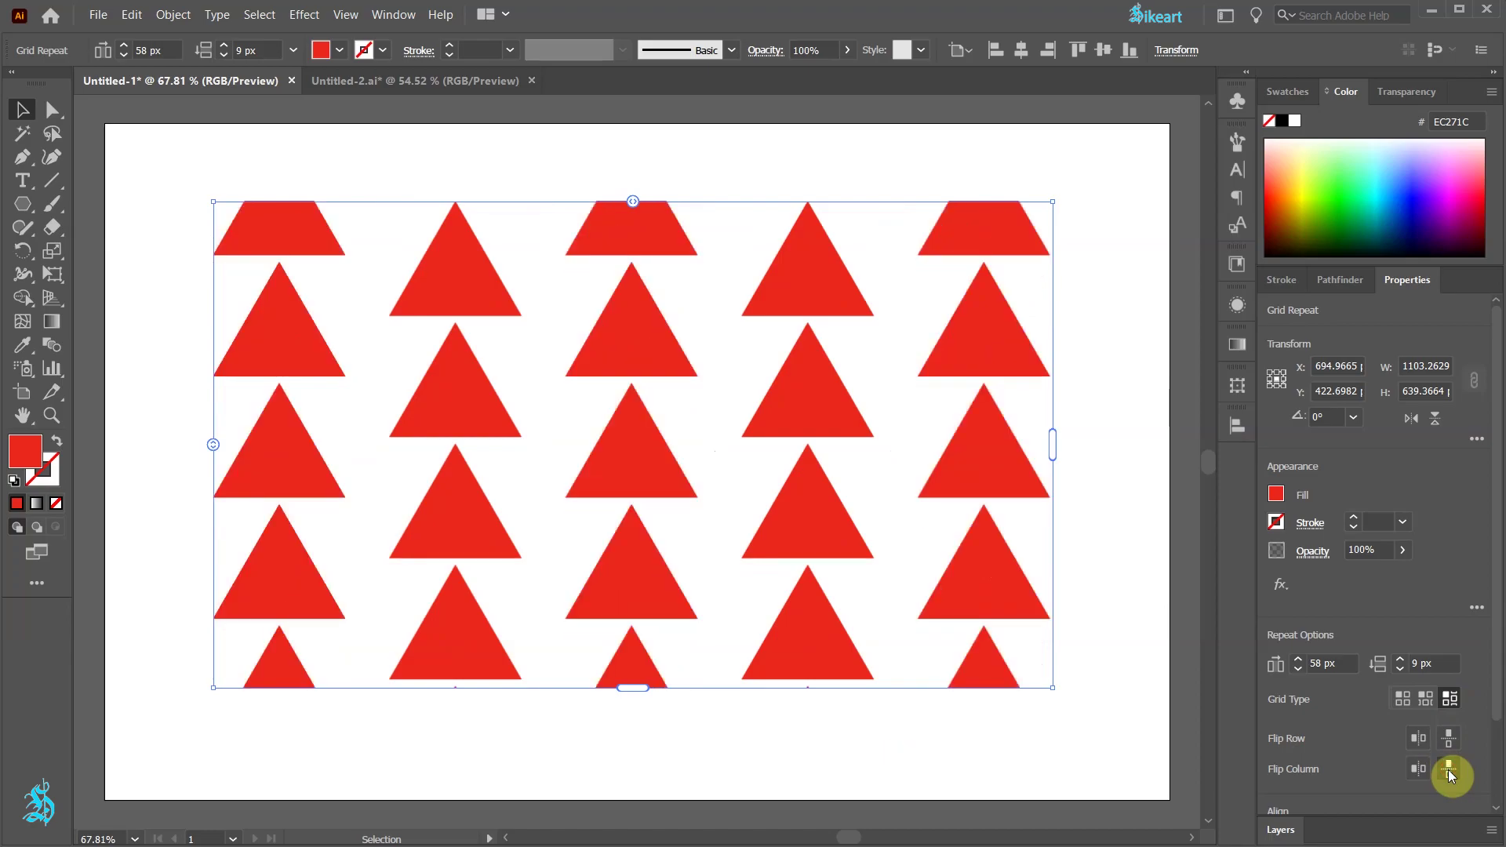
pyautogui.click(1424, 703)
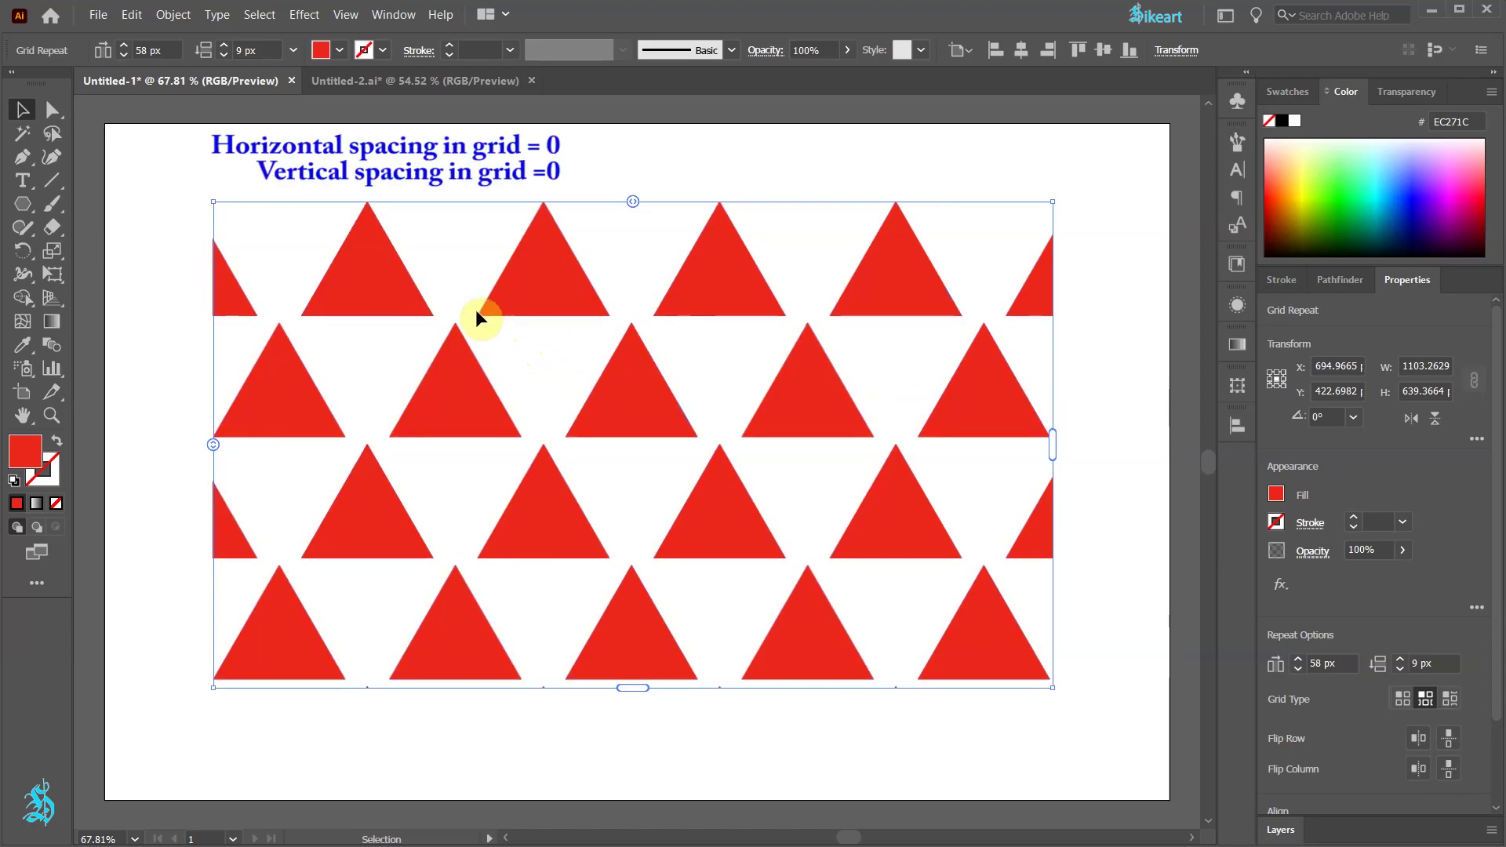
# Reduce the grid's horizontal and vertical spacing to 0 px
pyautogui.click(122, 58)
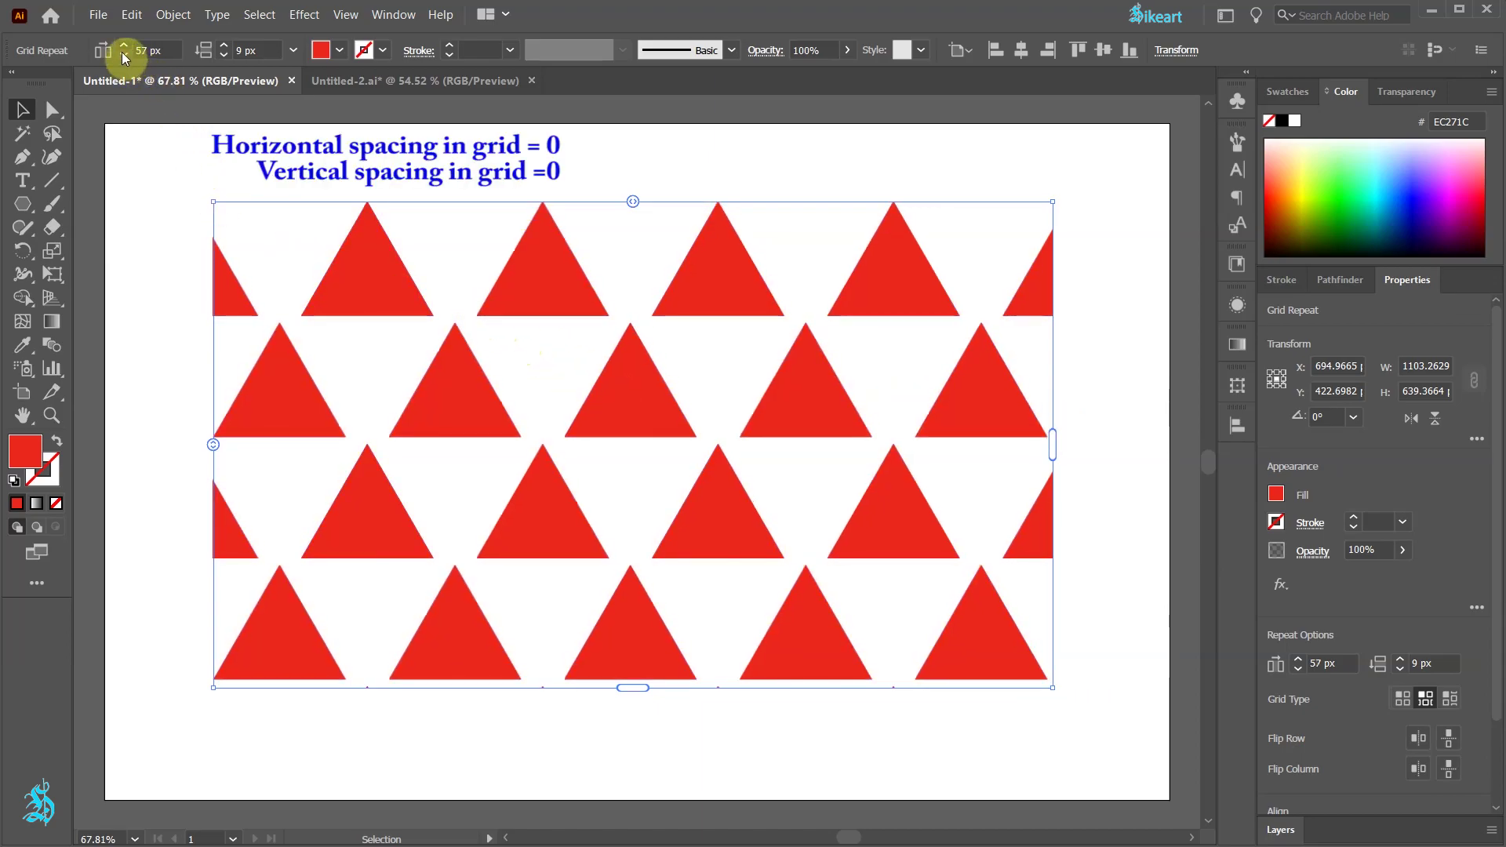
pyautogui.click(121, 52)
pyautogui.click(121, 52)
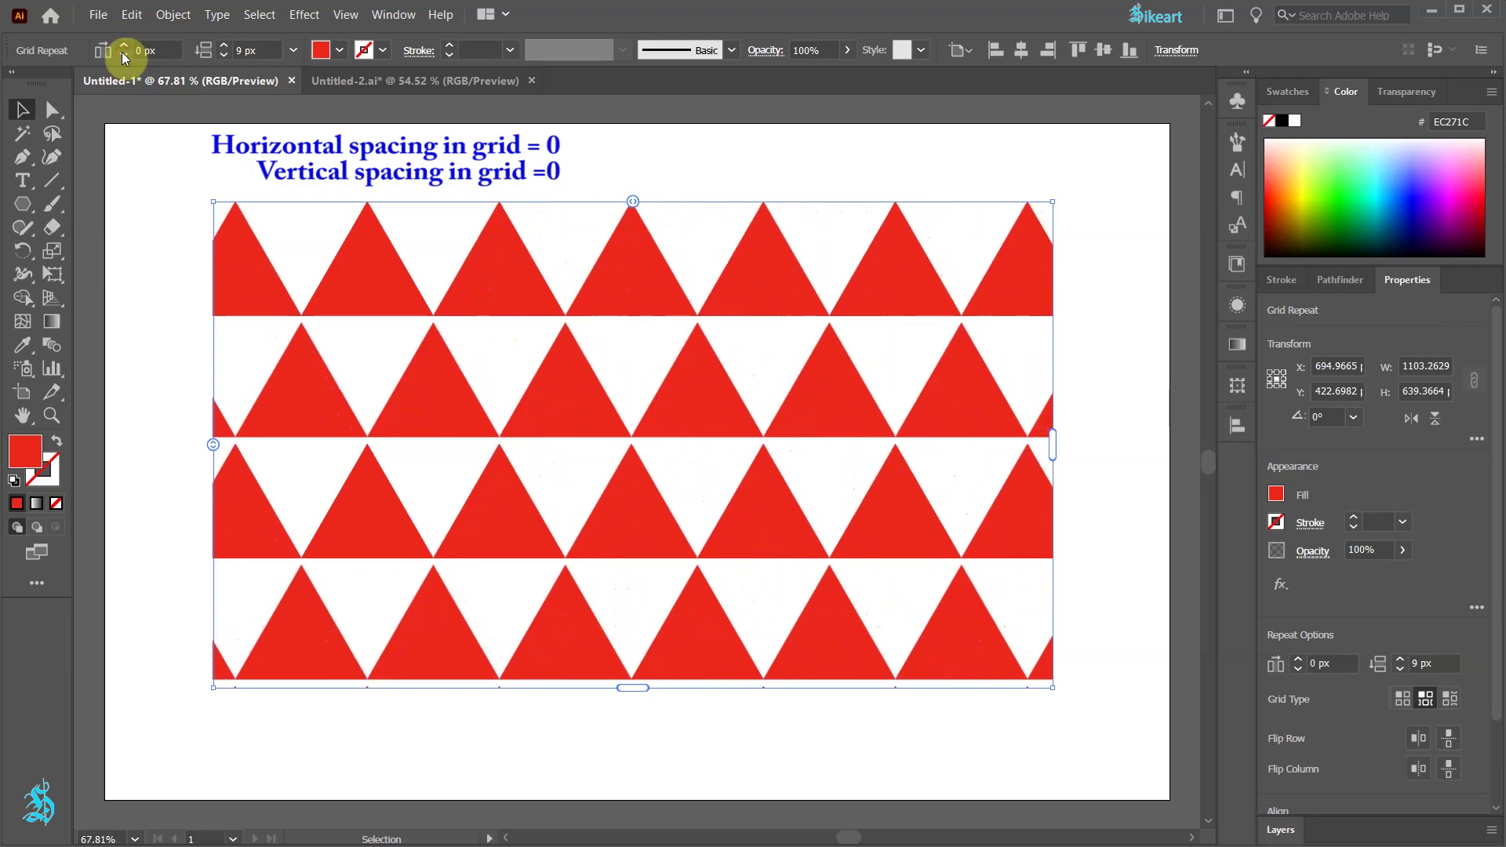
pyautogui.click(224, 55)
pyautogui.click(225, 55)
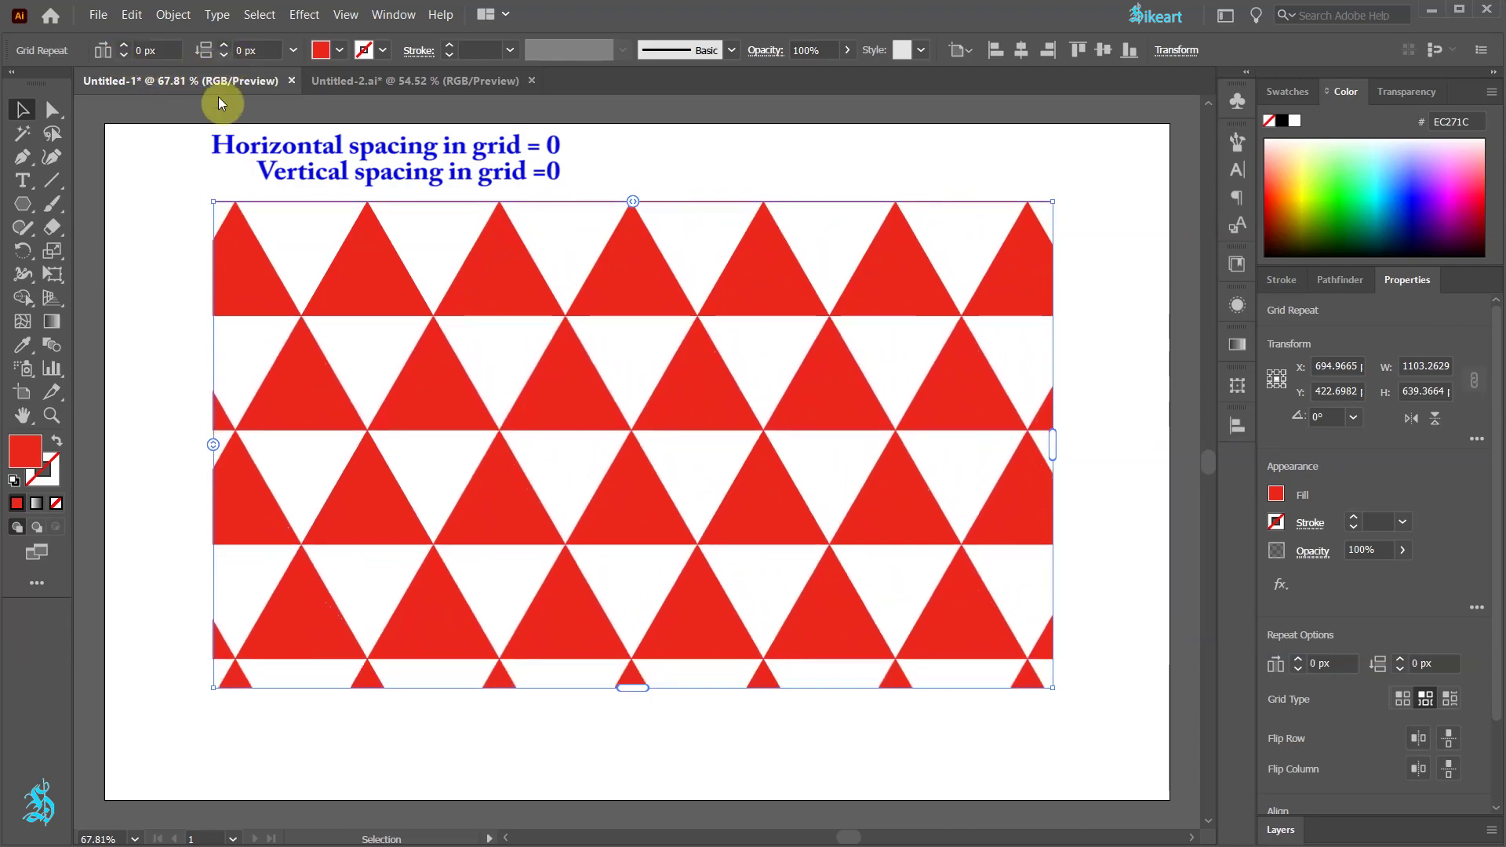
# Trim the partial bottom row and right-edge overflow, then reselect the triangle grid
pyautogui.moveTo(630, 688); pyautogui.dragTo(630, 665)
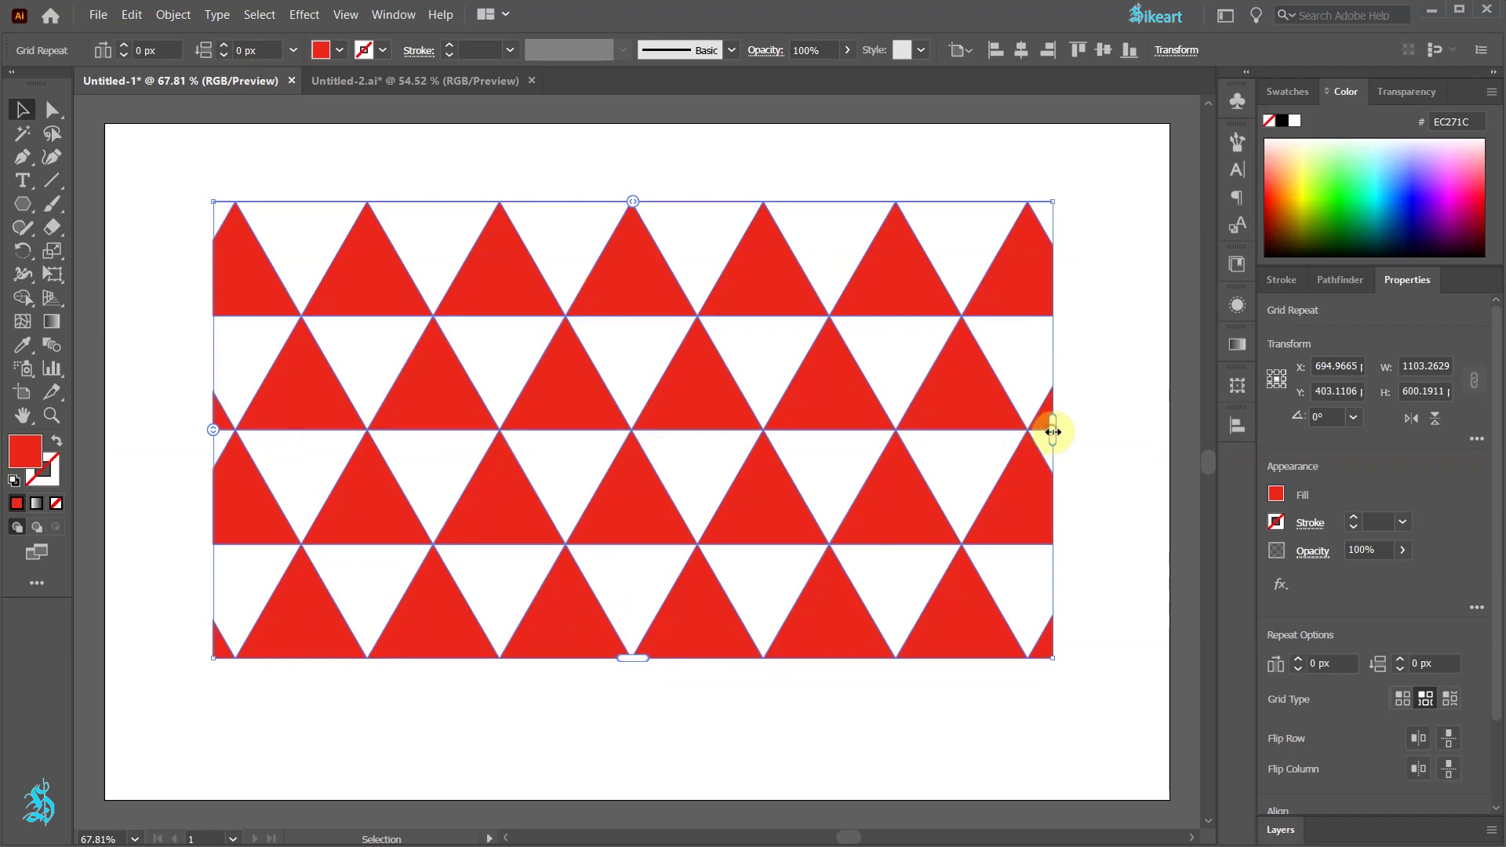
pyautogui.moveTo(1049, 429); pyautogui.dragTo(1031, 428)
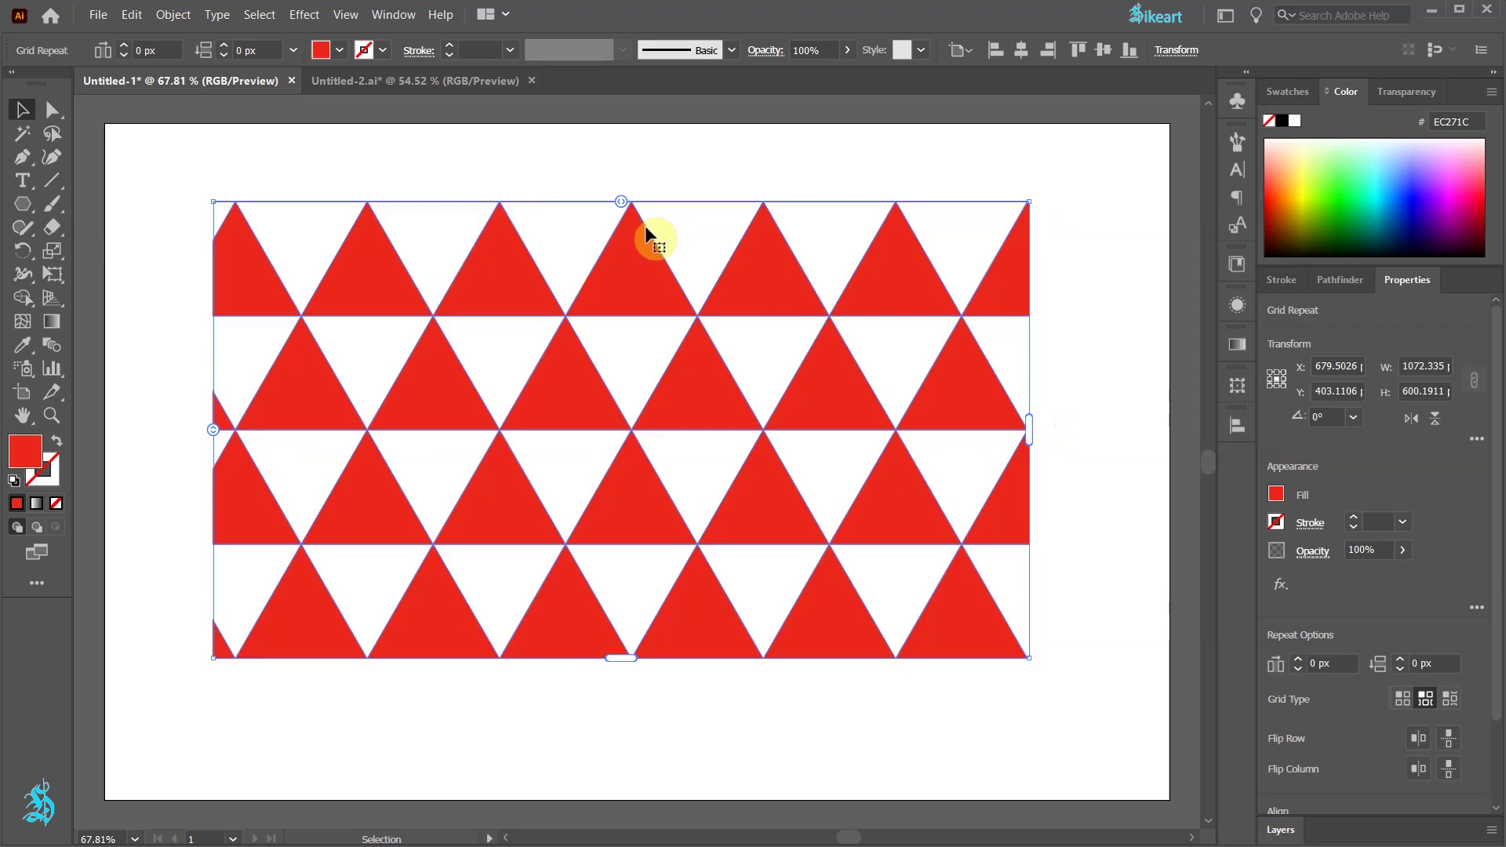
pyautogui.press('v')
pyautogui.click(353, 265)
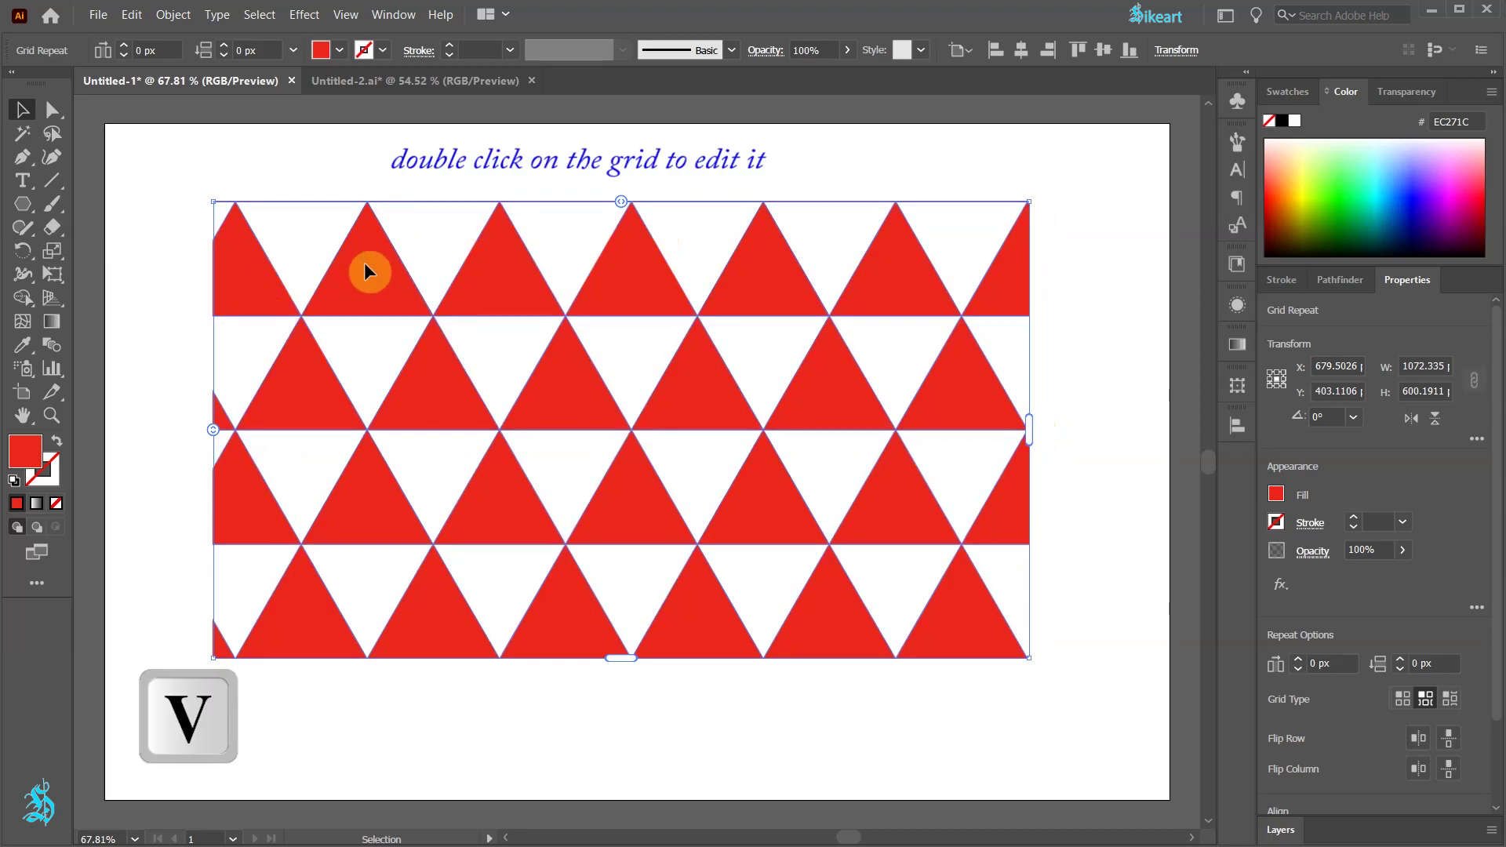
# Isolate the grid's source triangle and nudge it up slightly
pyautogui.doubleClick(365, 265)
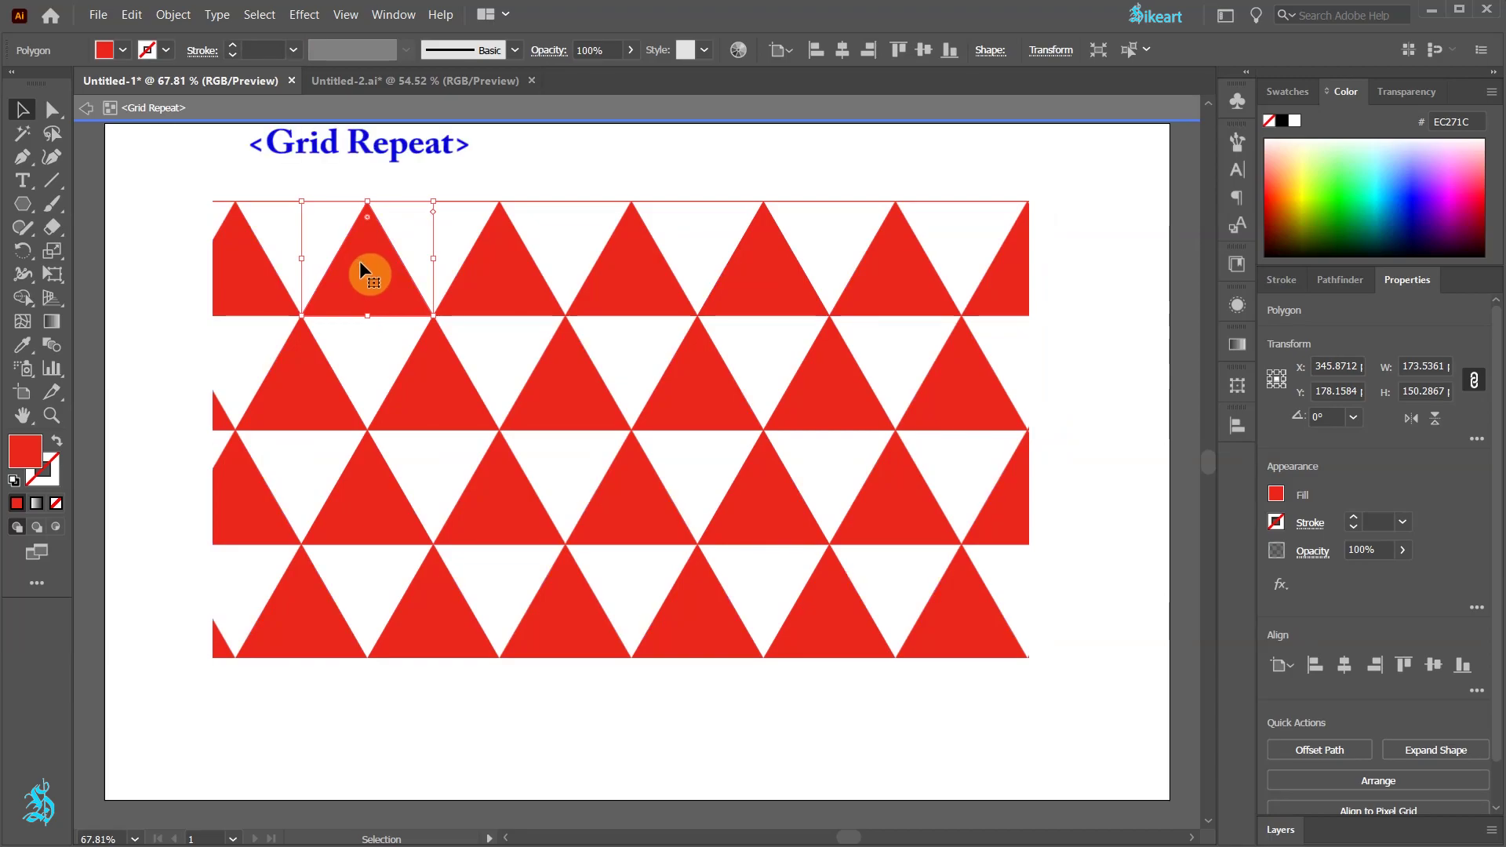
pyautogui.click(359, 262)
pyautogui.press('Up')
pyautogui.press('Up')
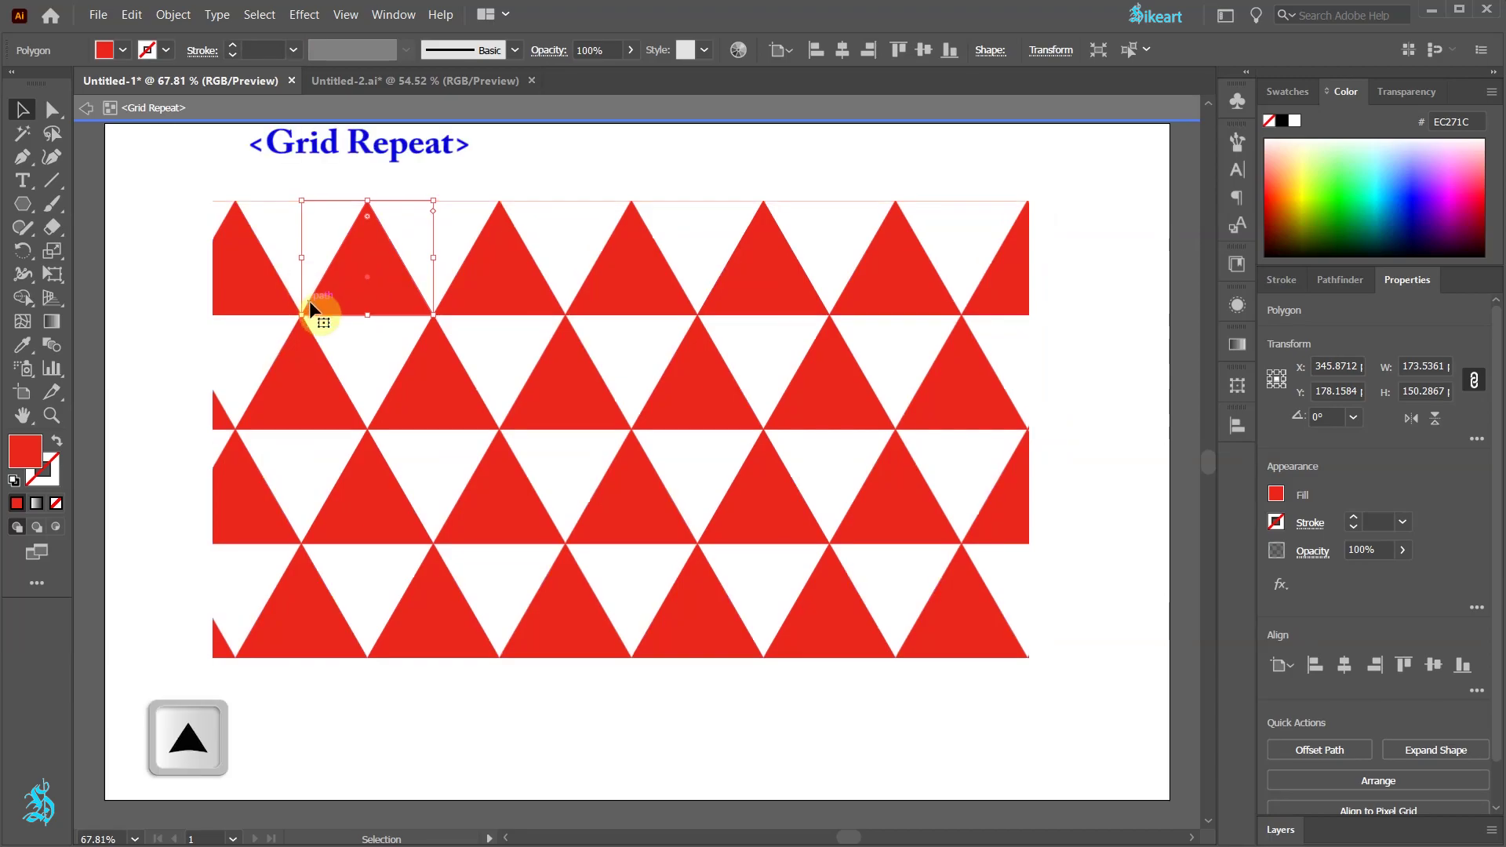
pyautogui.moveTo(440, 202)
pyautogui.mouseDown()
pyautogui.moveTo(421, 175)
pyautogui.moveTo(440, 212)
pyautogui.mouseUp()
pyautogui.hotkey('ctrl', 'z')
pyautogui.press('a')
pyautogui.click(483, 244)
pyautogui.press('v')
# Make the source shape an orange hexagon with a 1 pt black stroke
pyautogui.click(1282, 176)
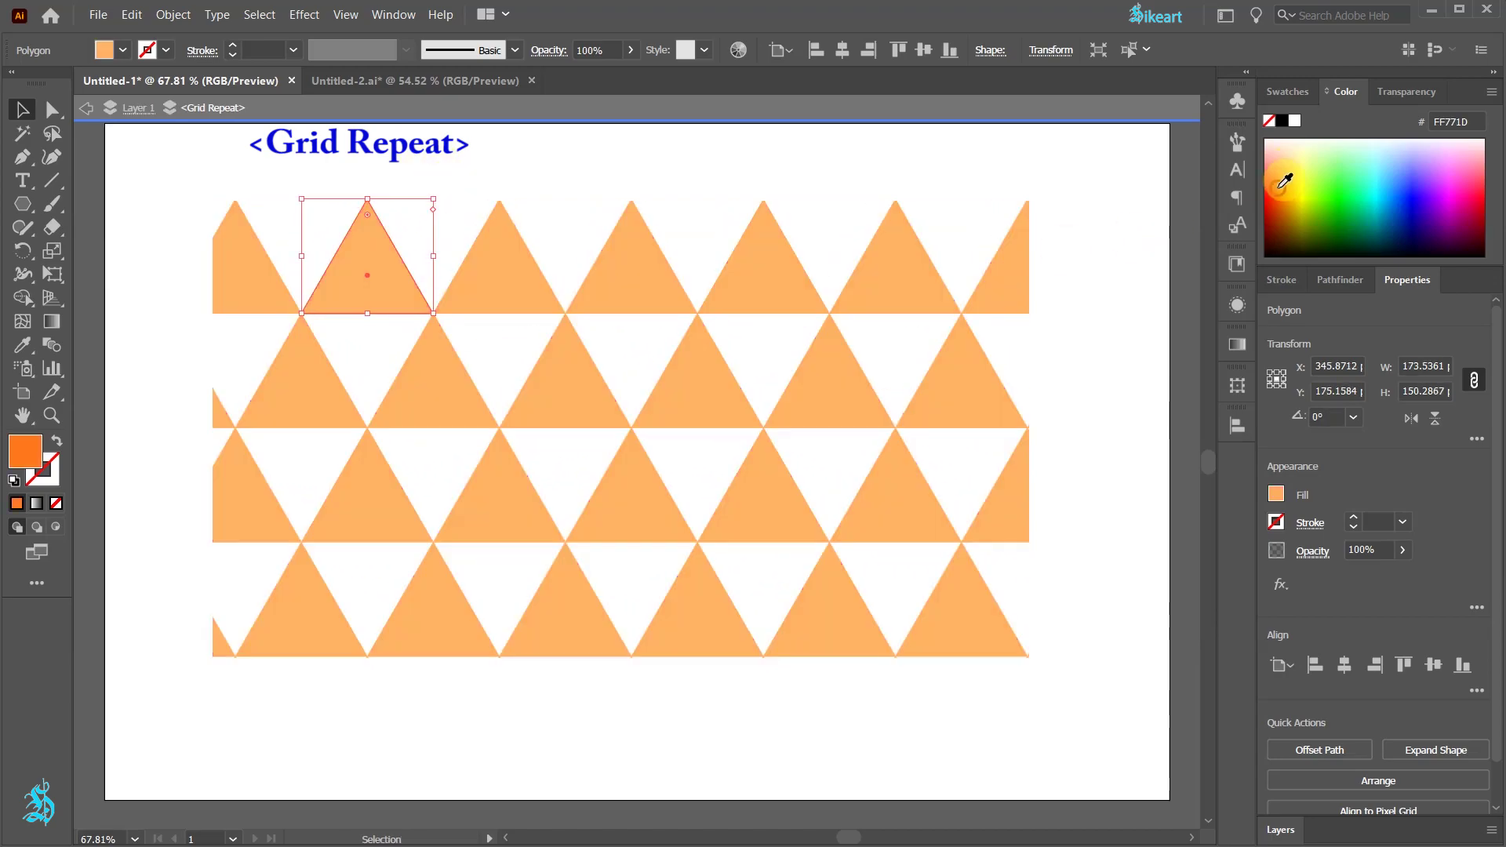
pyautogui.moveTo(434, 212); pyautogui.dragTo(430, 238)
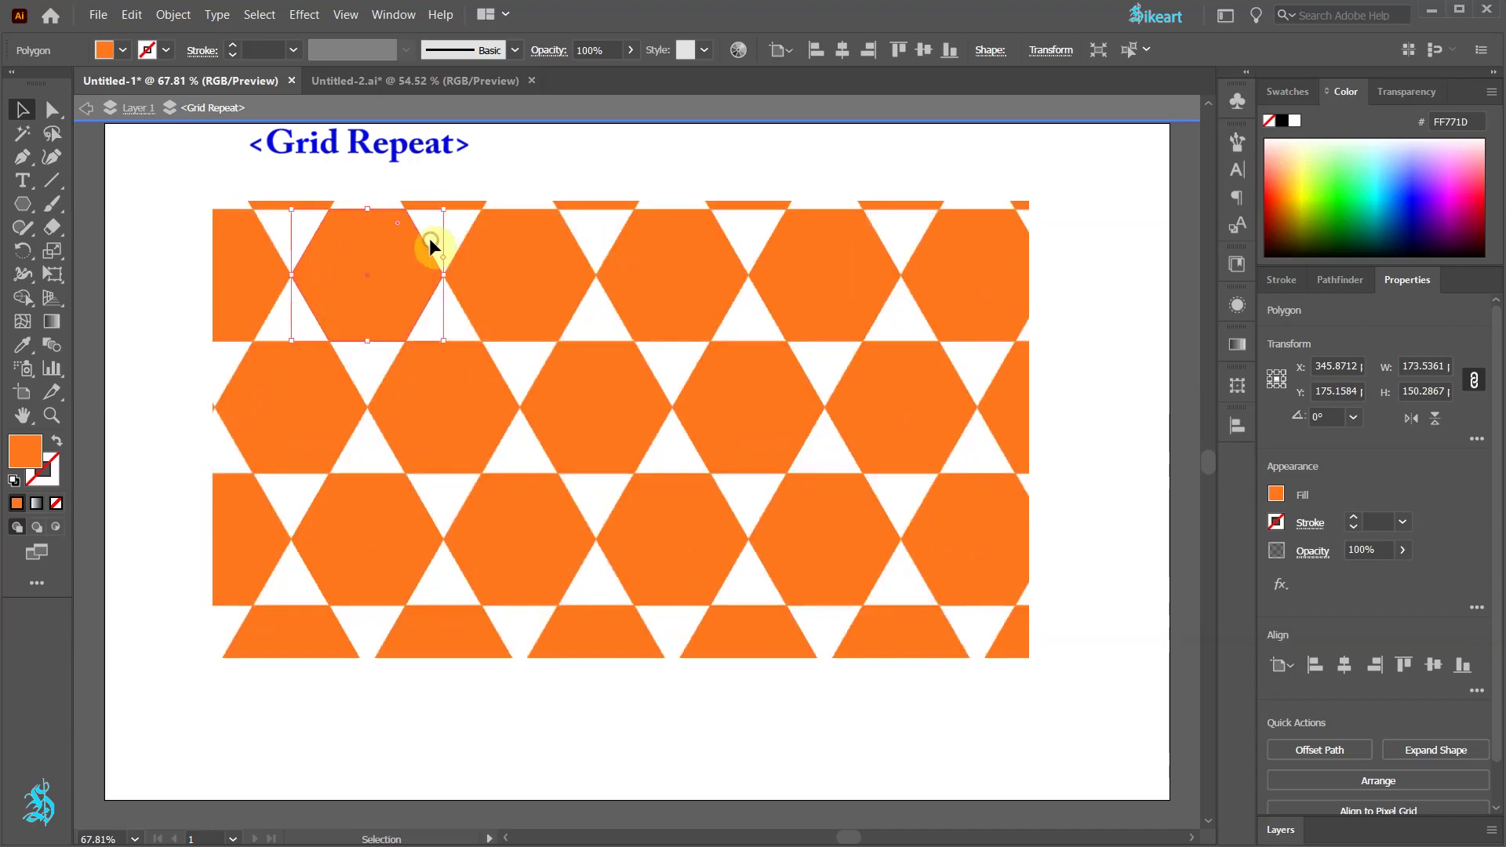
pyautogui.click(1282, 121)
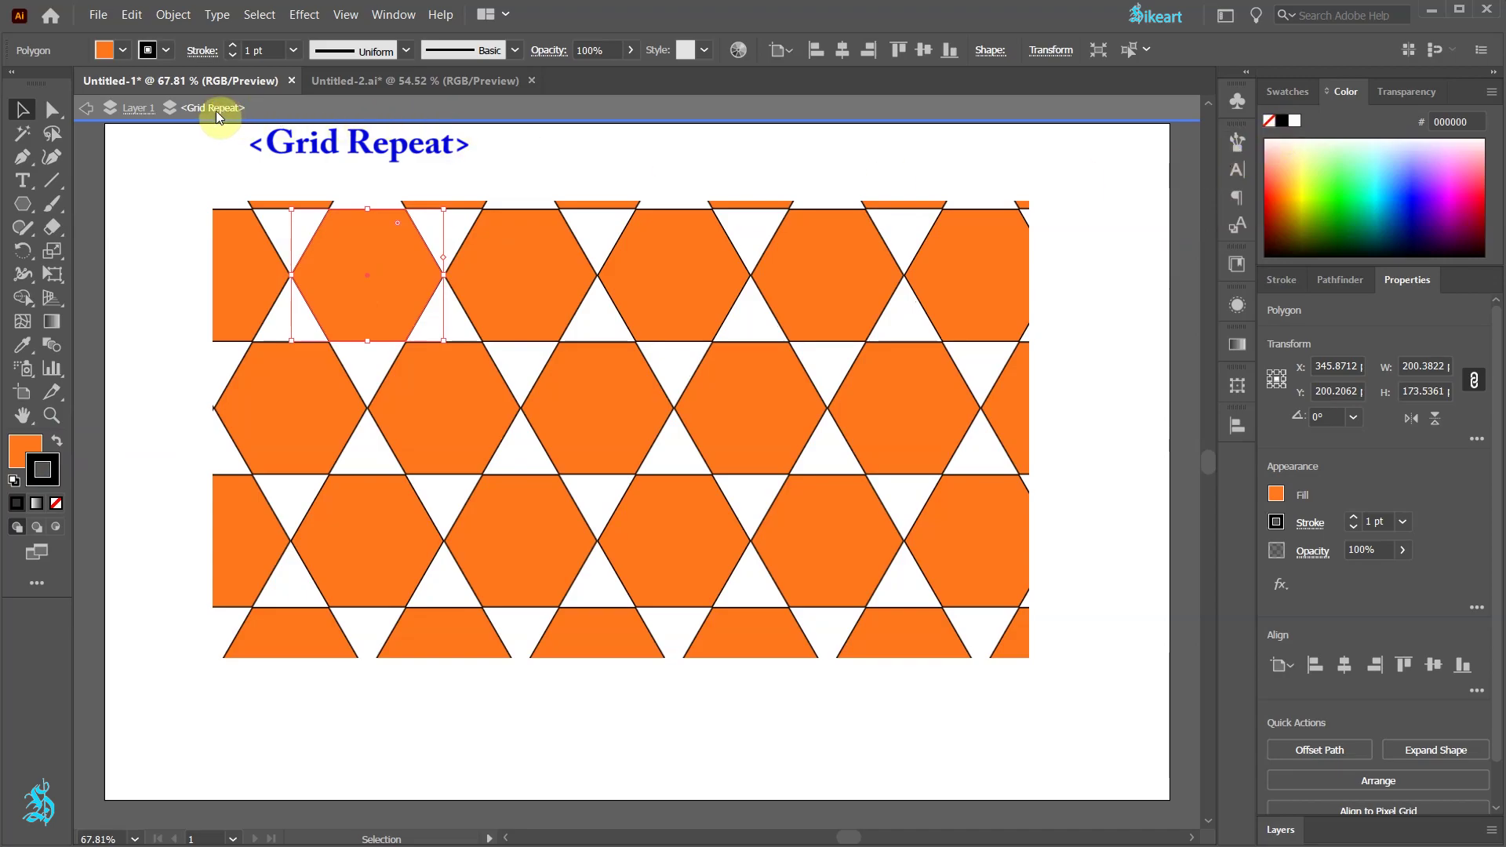
pyautogui.click(139, 113)
# Exit isolation mode and select the whole hexagon grid repeat
pyautogui.click(86, 109)
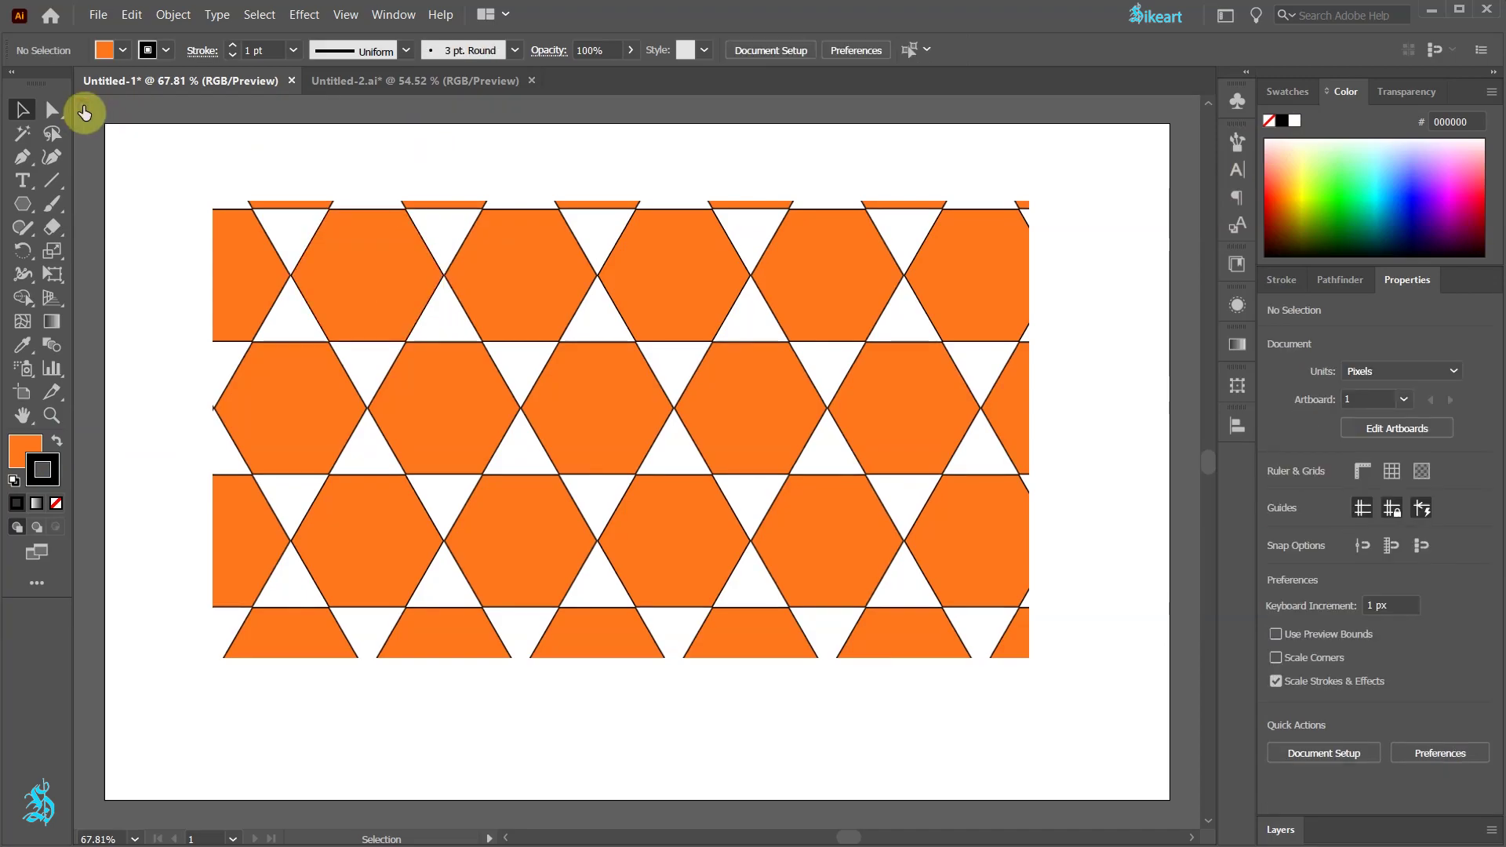
pyautogui.press('Escape')
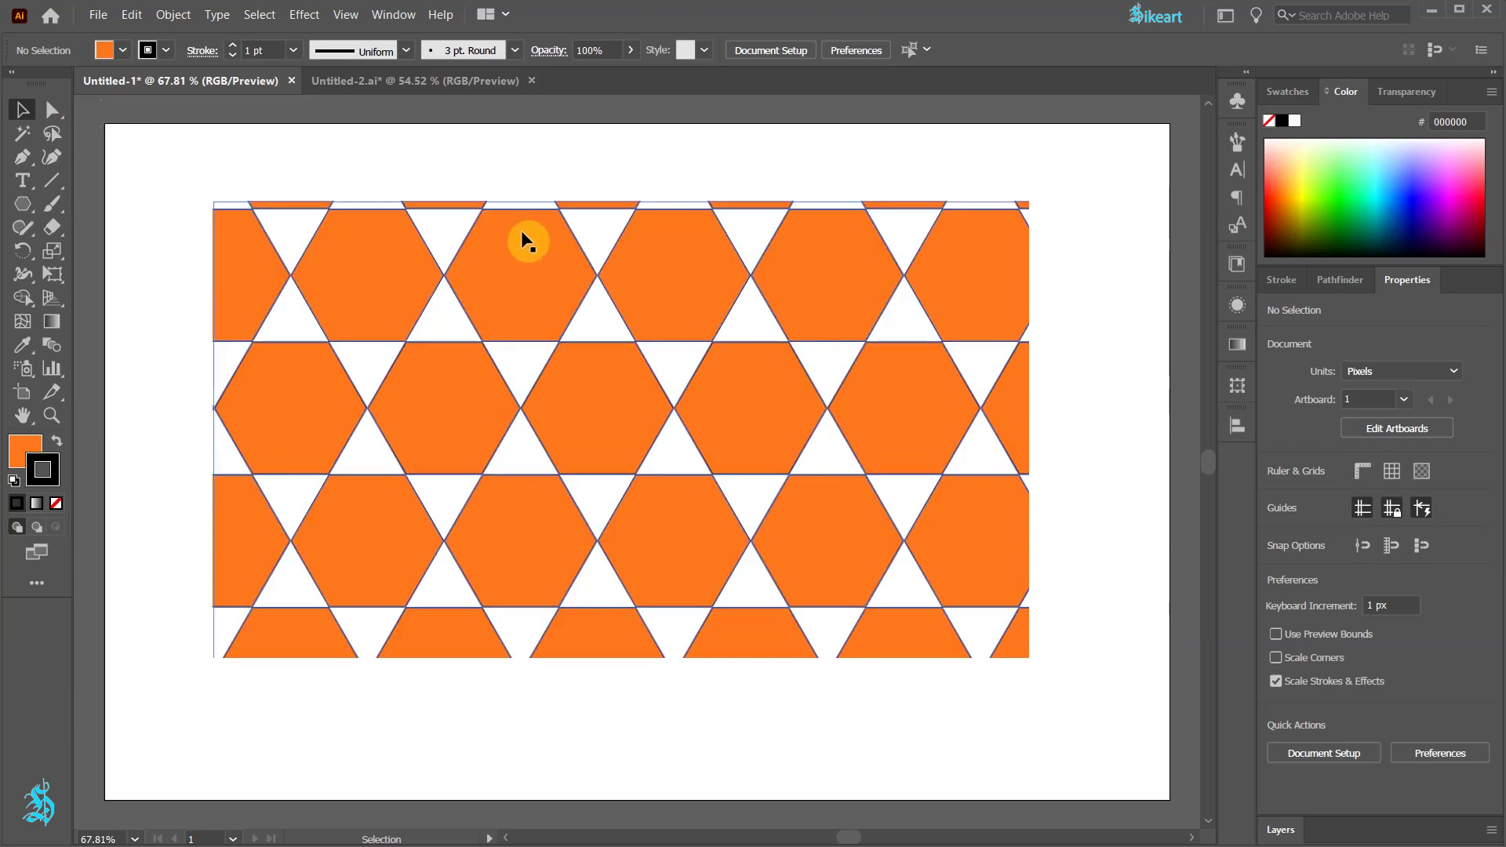
pyautogui.press('v')
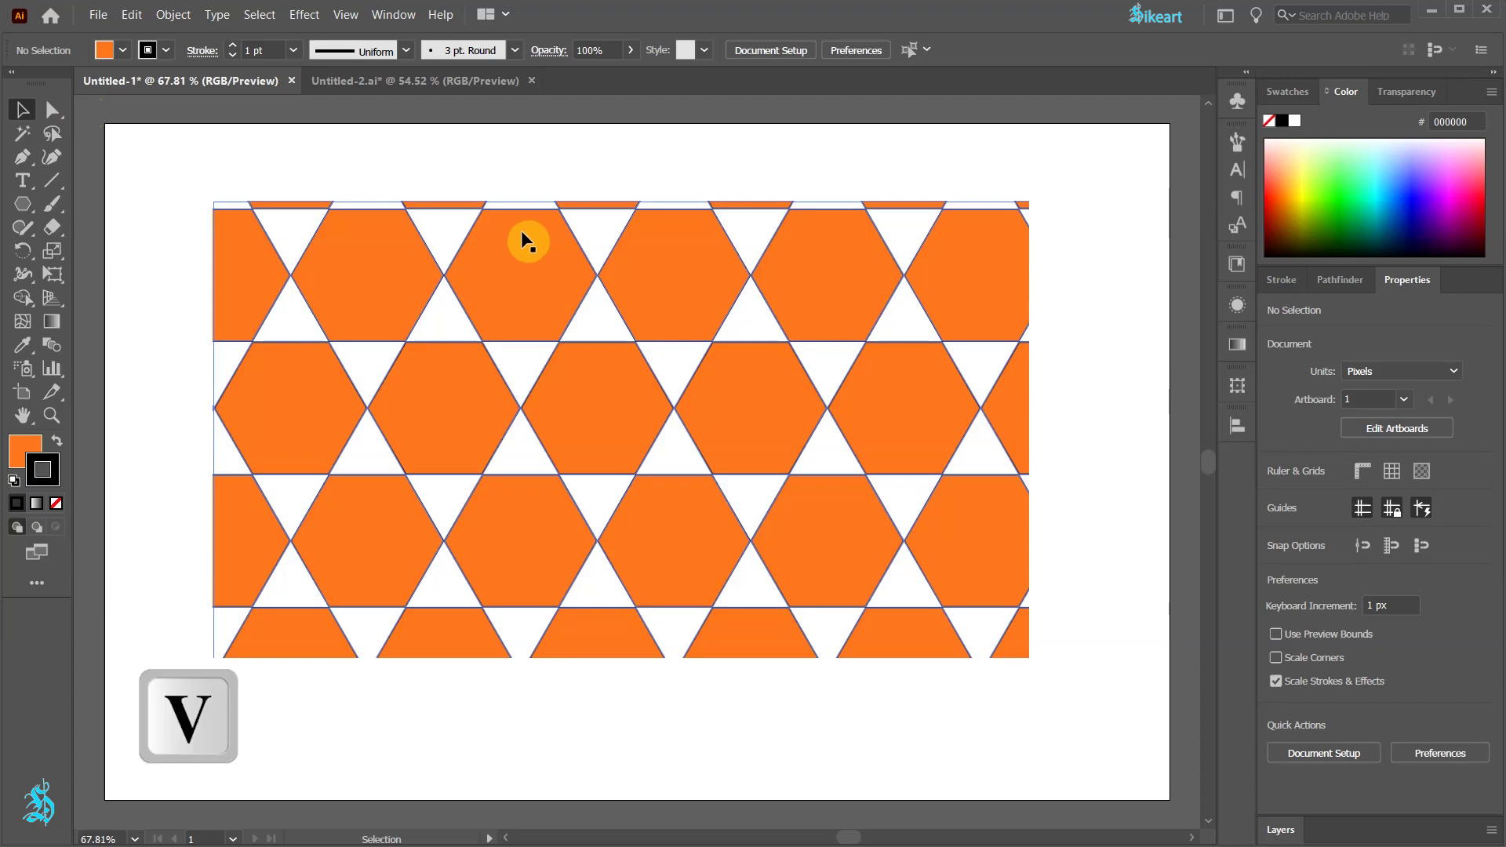
pyautogui.click(522, 234)
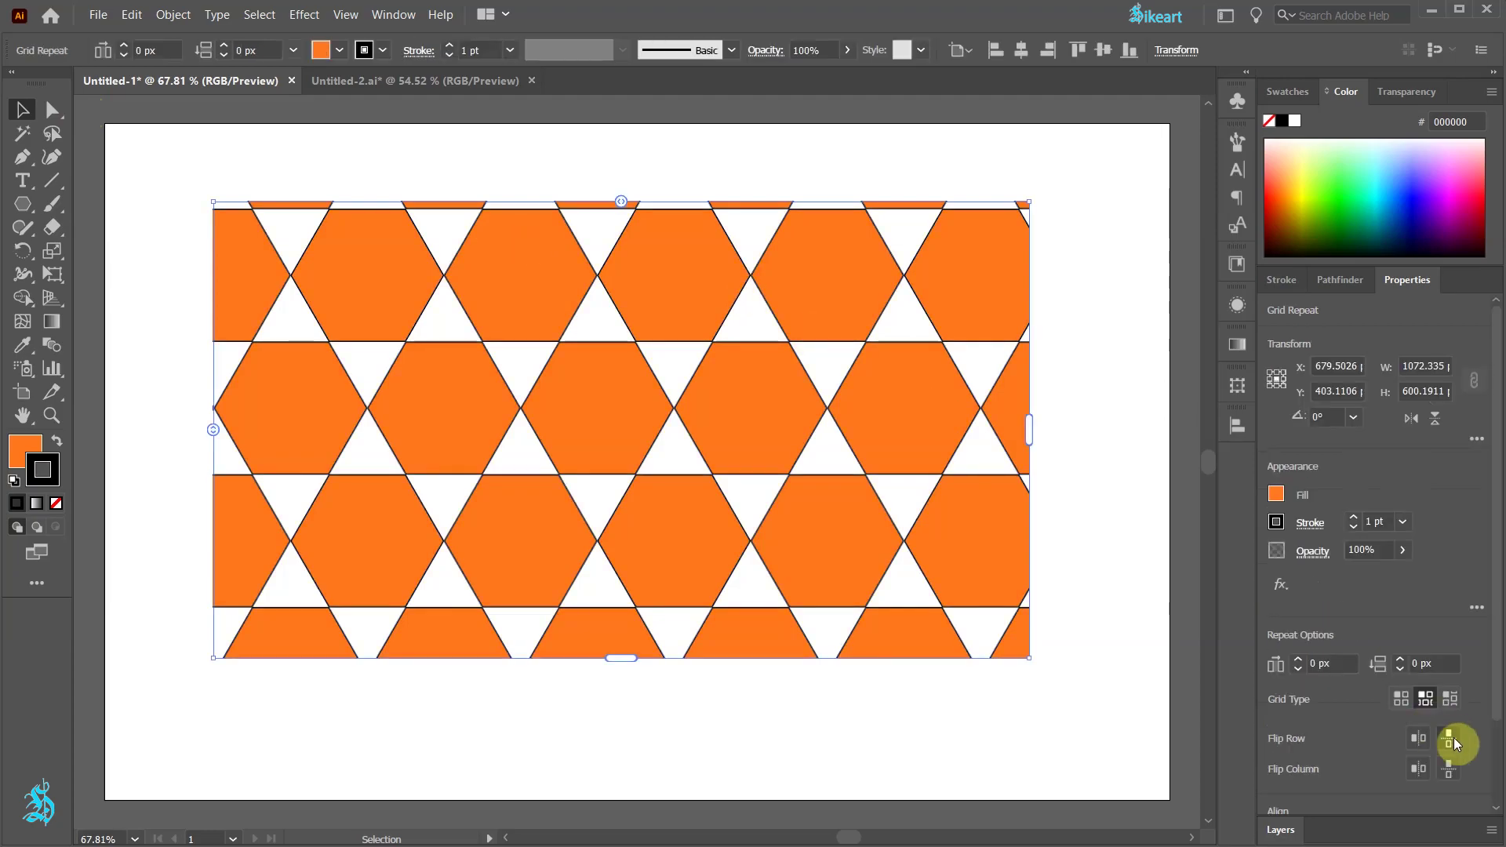
# Set Grid Type to Brick by Column with -29 px horizontal and 22 px vertical spacing
pyautogui.click(1402, 700)
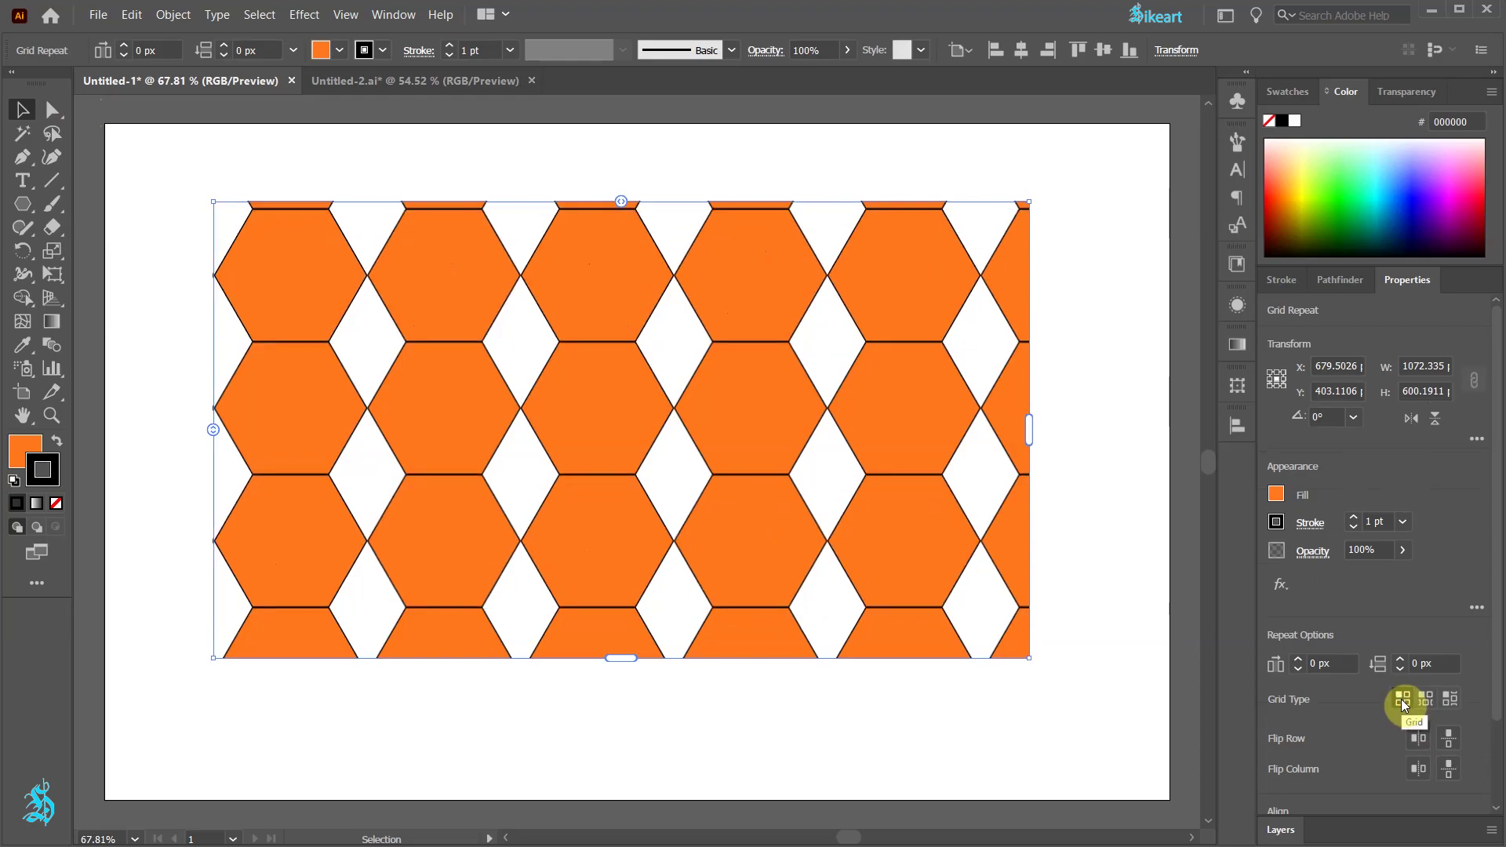
pyautogui.click(1451, 700)
pyautogui.moveTo(1299, 669); pyautogui.dragTo(1301, 670)
pyautogui.moveTo(1400, 658); pyautogui.dragTo(1399, 658)
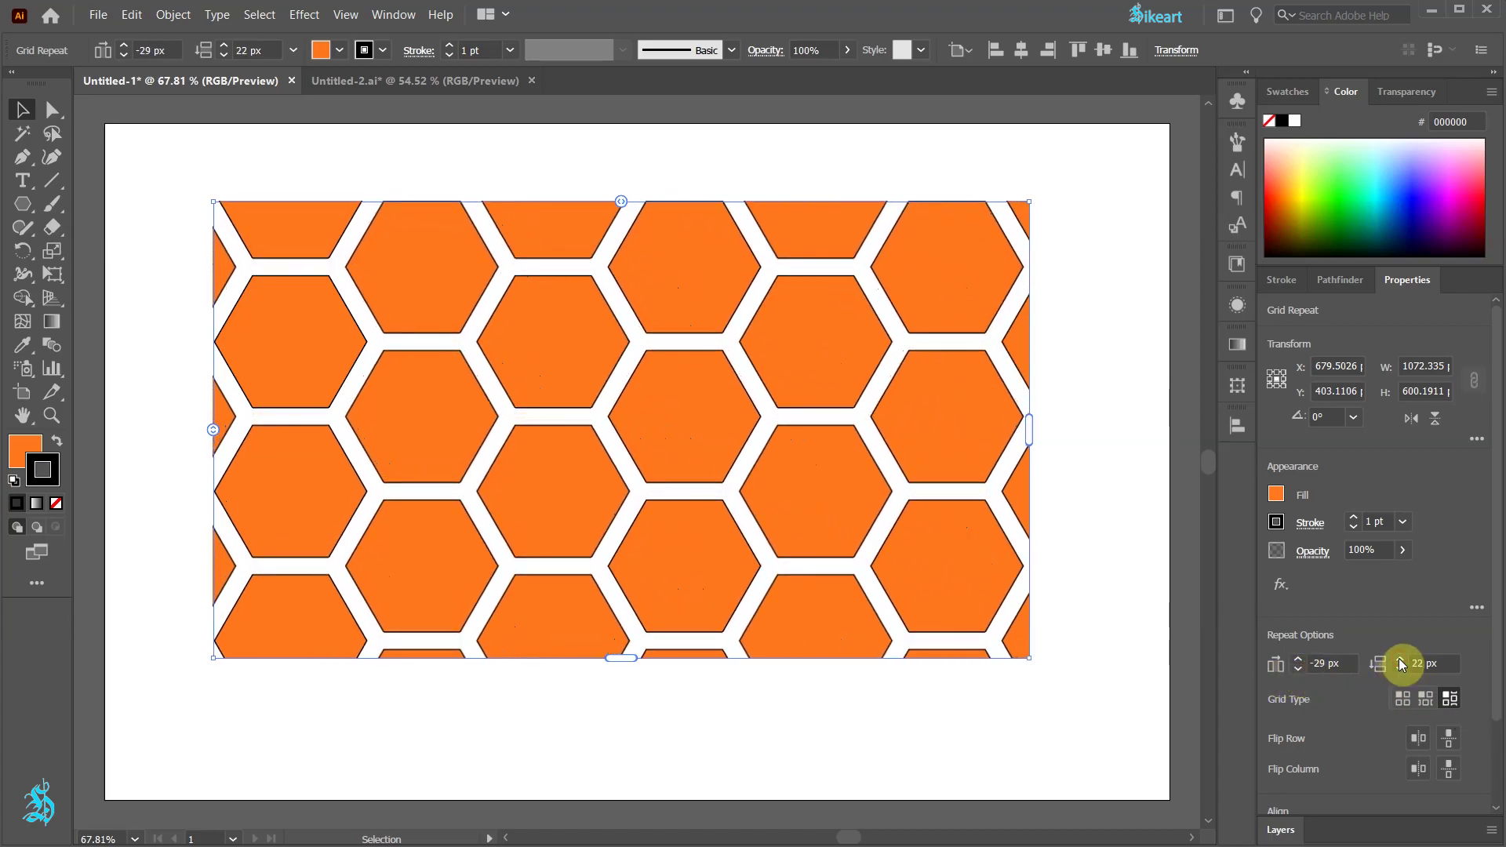
# Release the hexagon repeat, undo to restore the honeycomb, and switch to Untitled-2
pyautogui.click(173, 15)
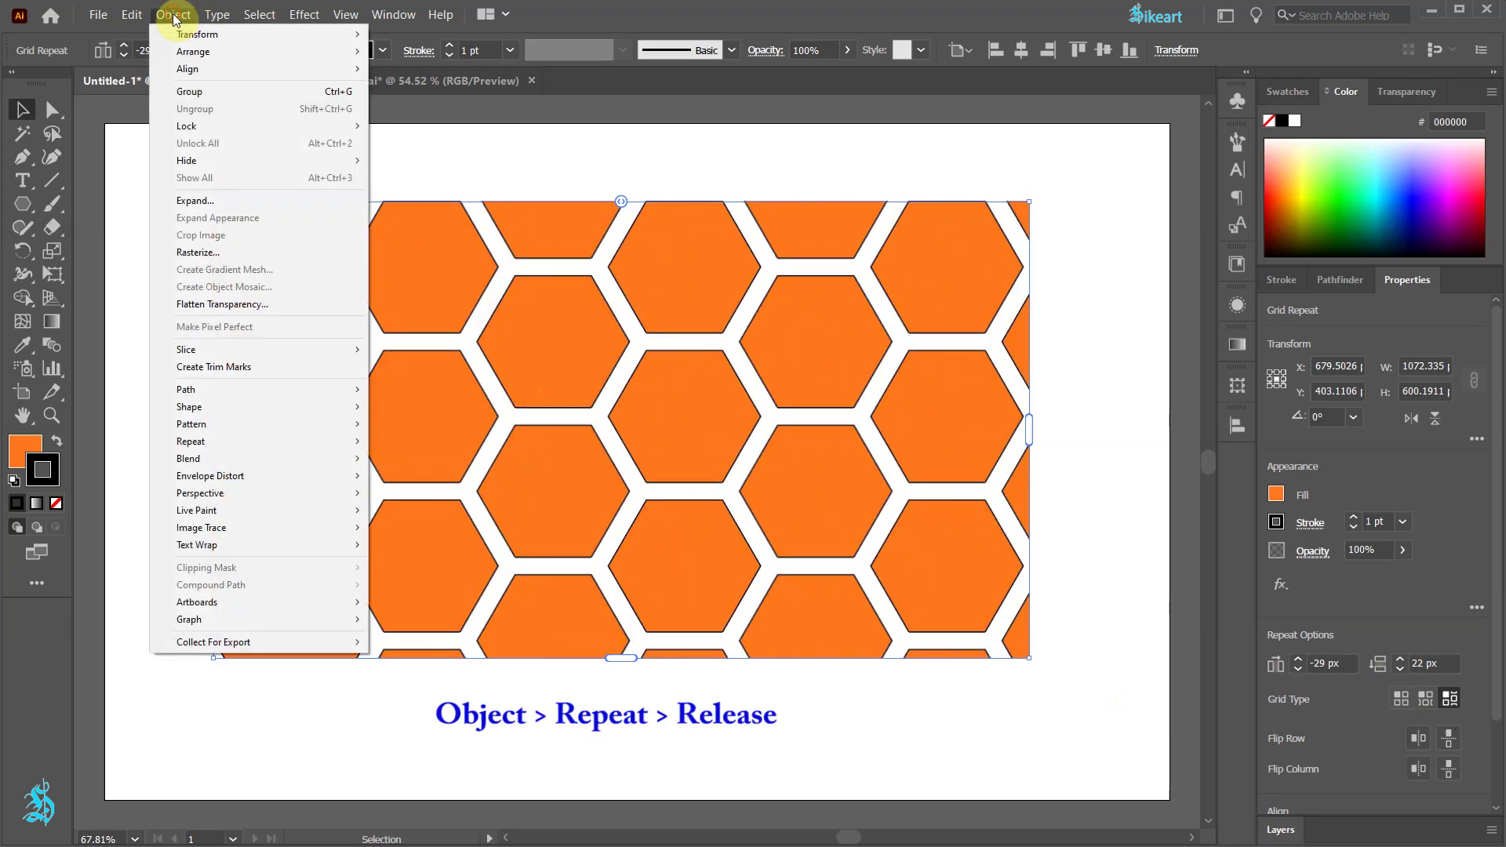
pyautogui.moveTo(257, 441)
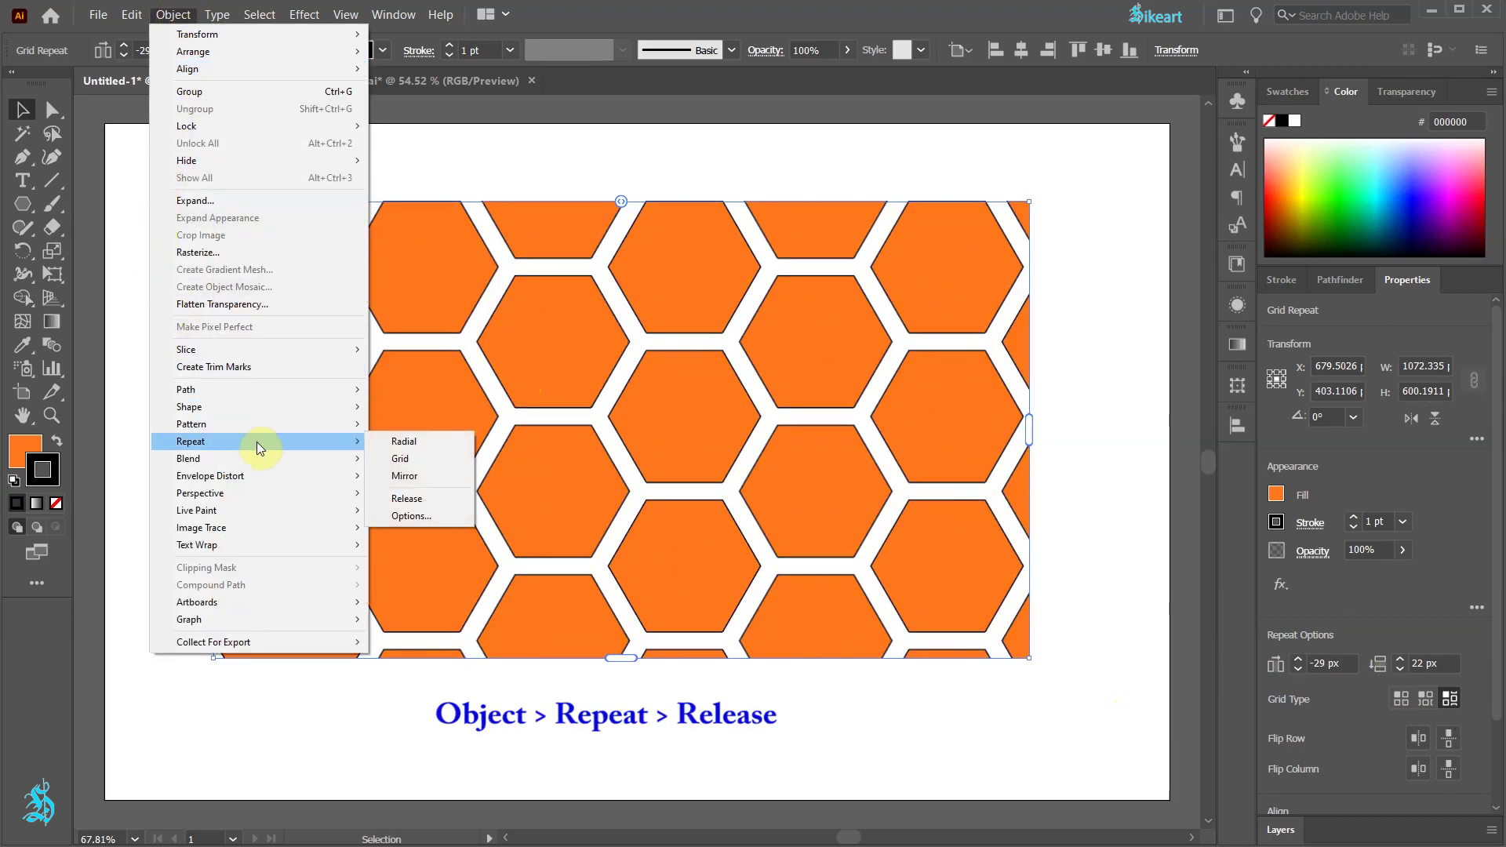
pyautogui.click(437, 497)
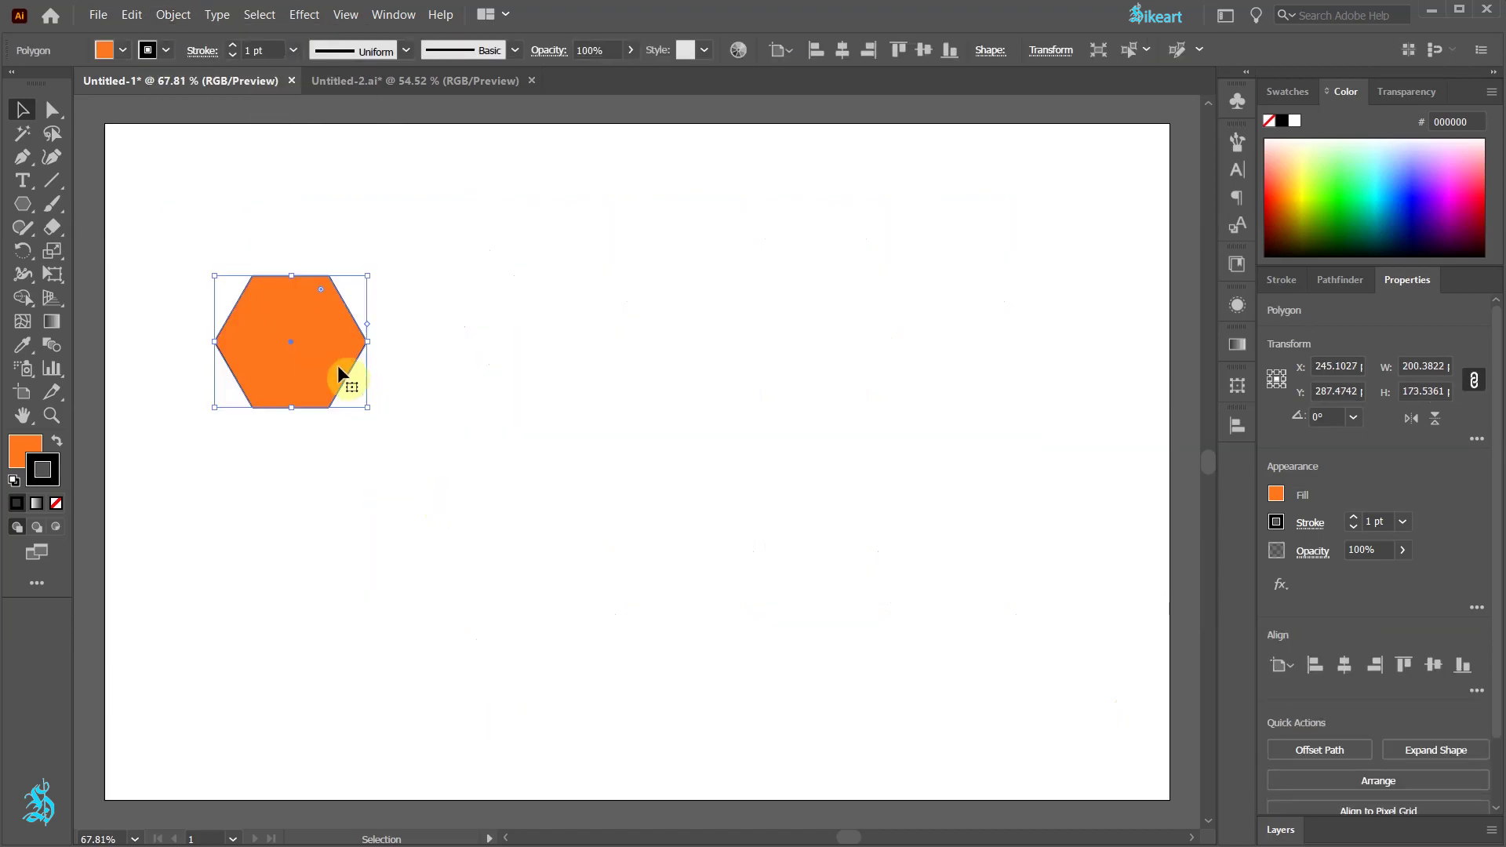
pyautogui.hotkey('ctrl', 'z')
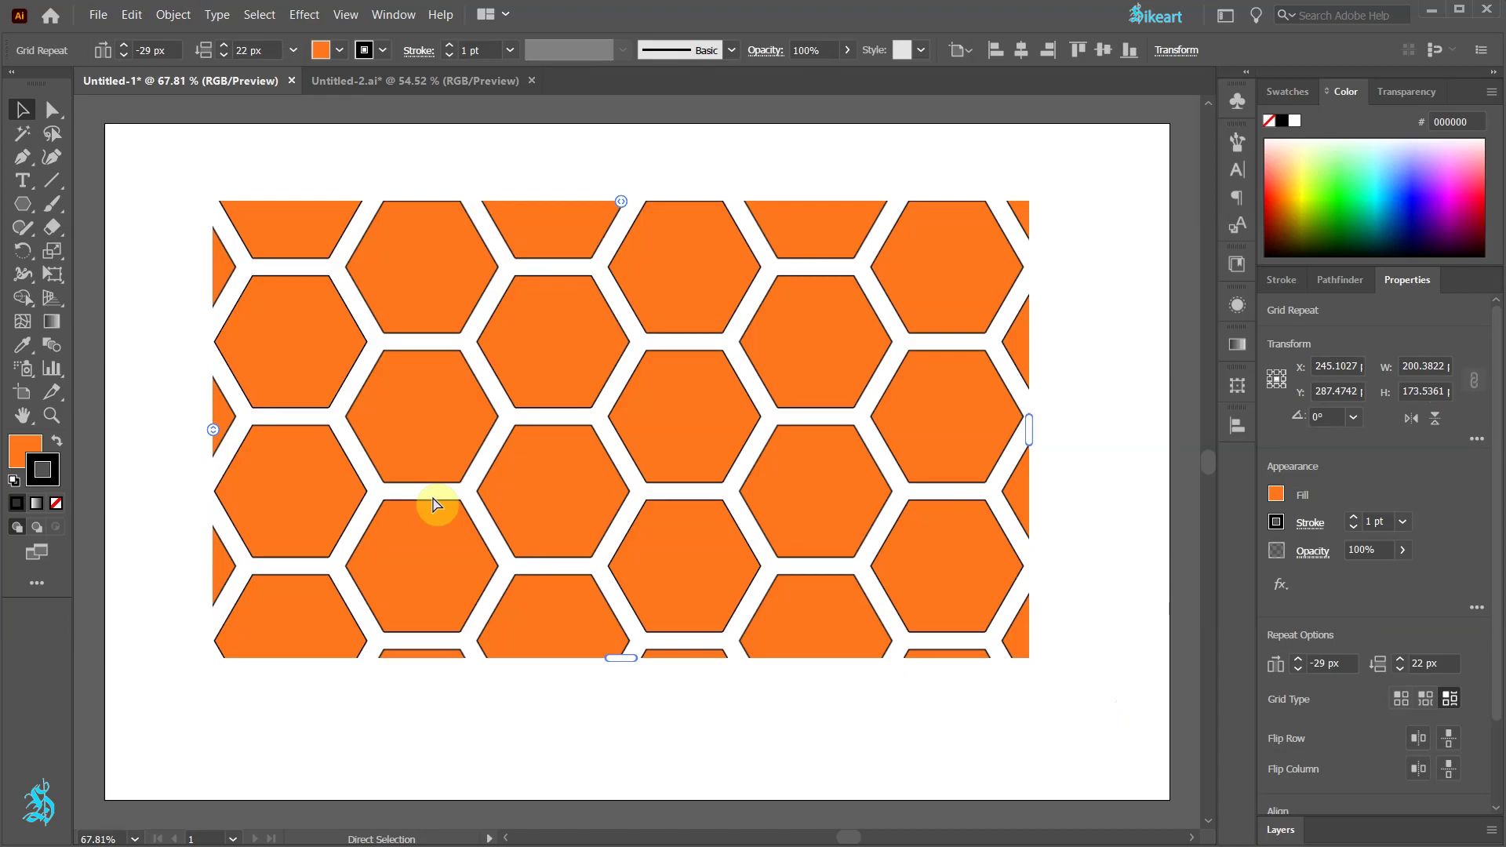
pyautogui.hotkey('ctrl', 'Tab')
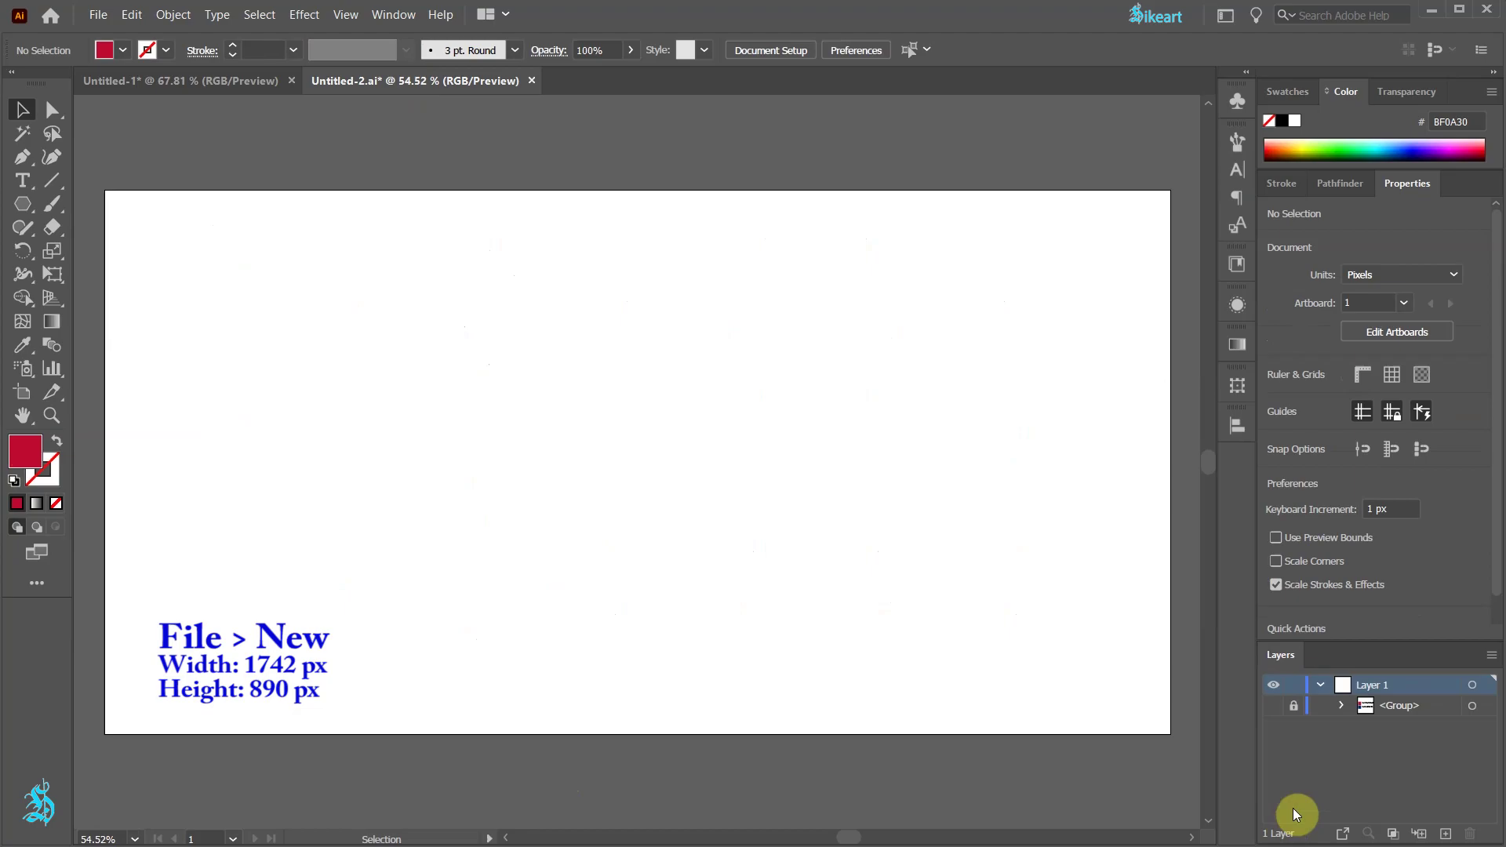
# Create a 200 by 72 px red rectangle using the Rectangle tool's size dialog
pyautogui.click(1275, 706)
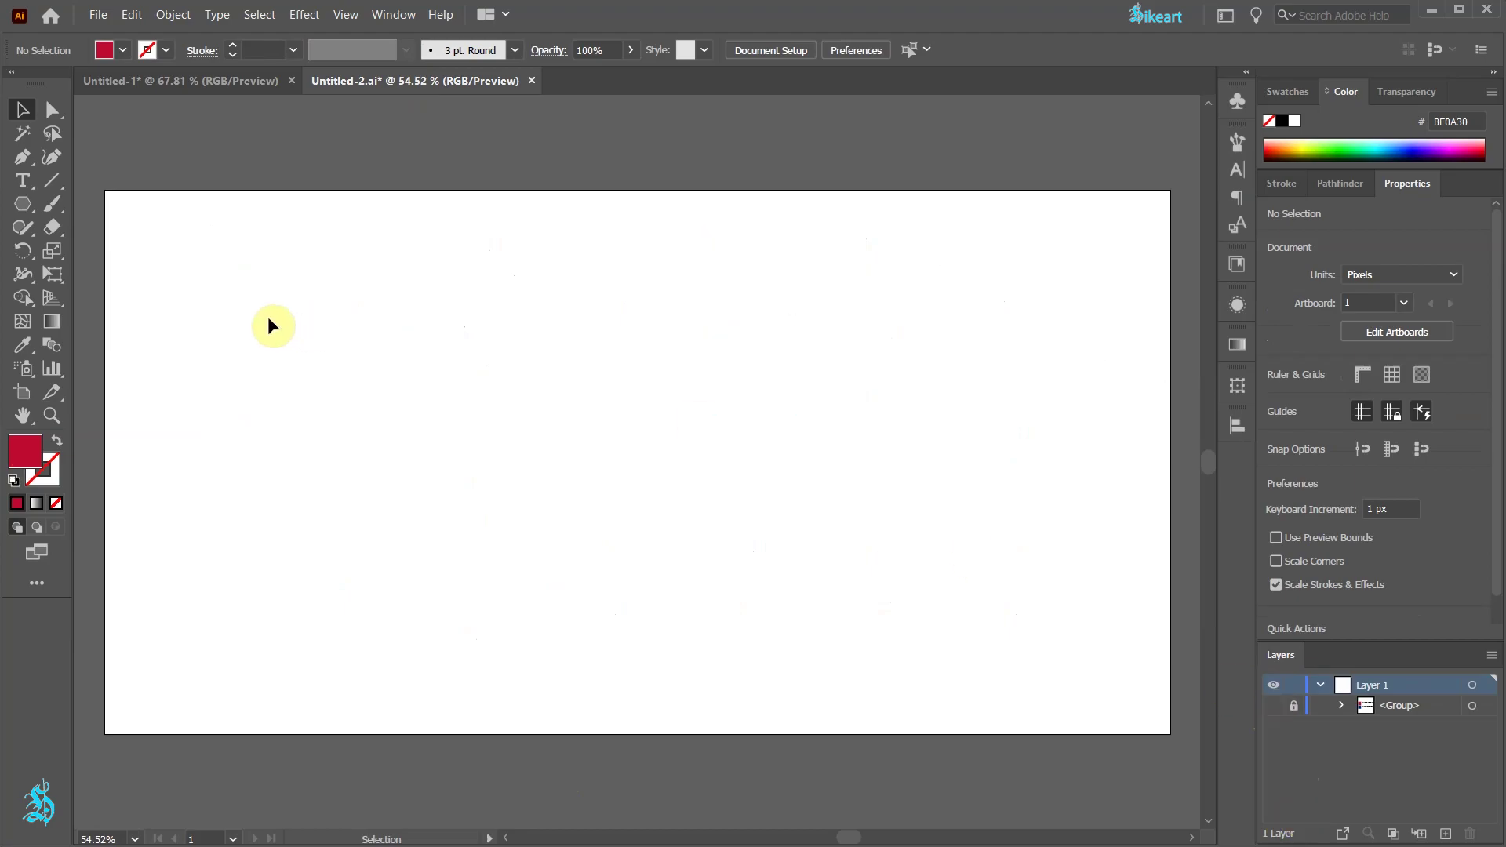
pyautogui.press('m')
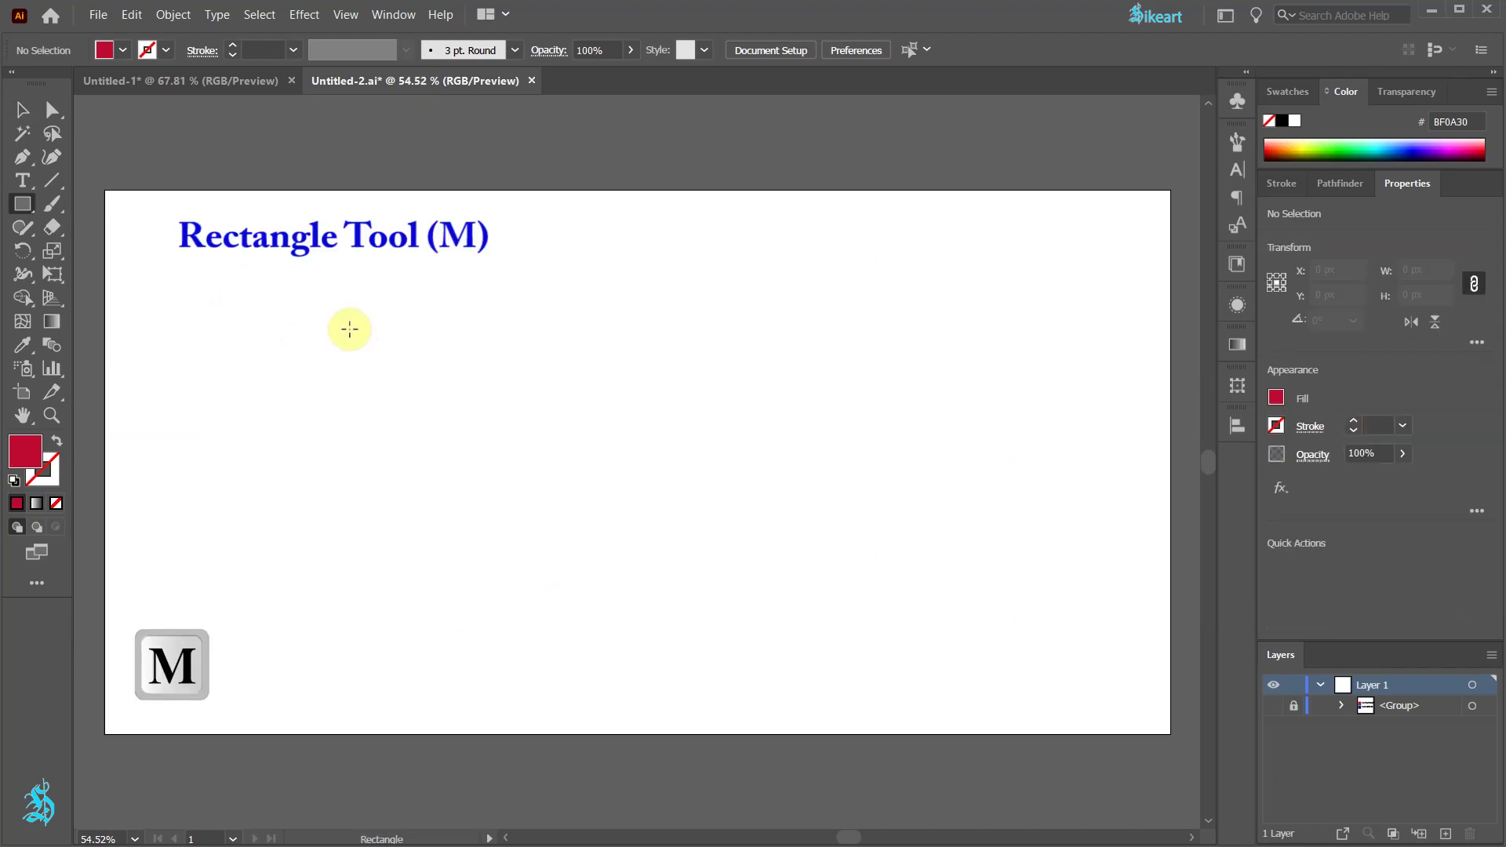
pyautogui.click(212, 272)
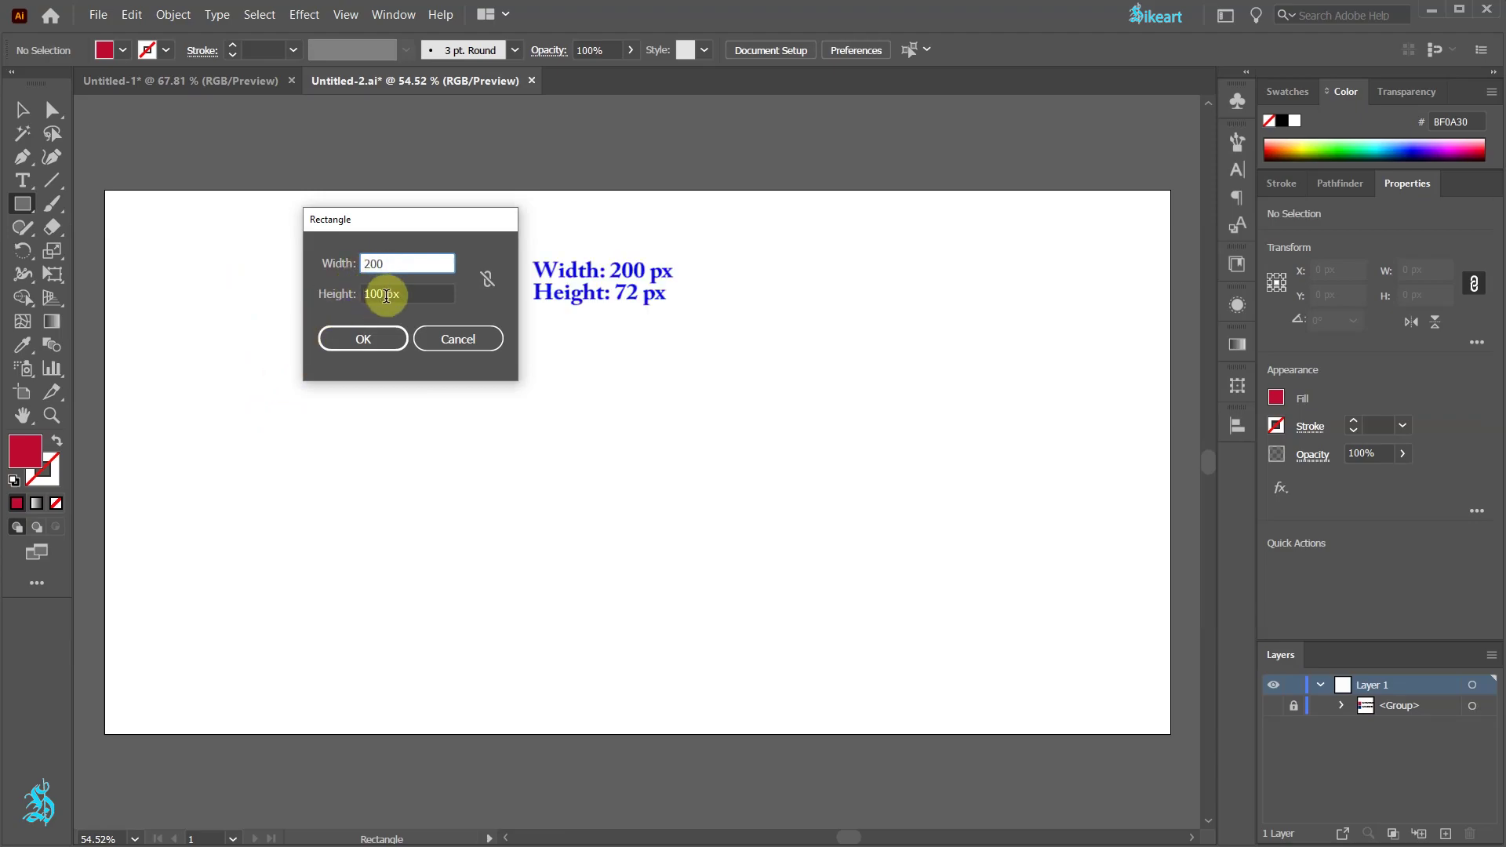
pyautogui.write('200')
pyautogui.doubleClick(384, 294)
pyautogui.write('72')
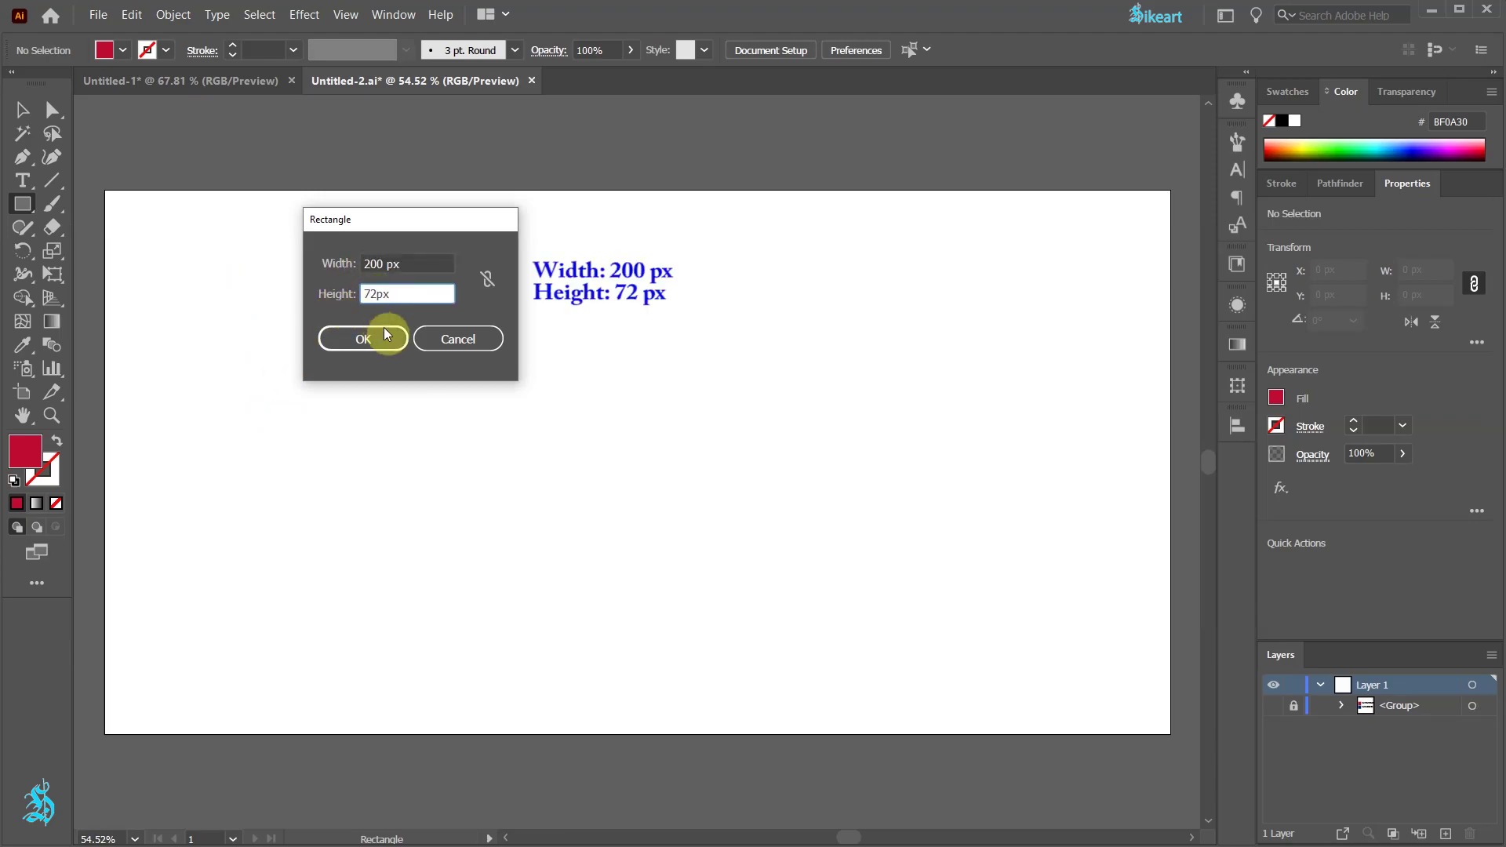
pyautogui.click(369, 338)
# Move the rectangle to the top-left corner and stretch it to the full 1742 px width
pyautogui.press('v')
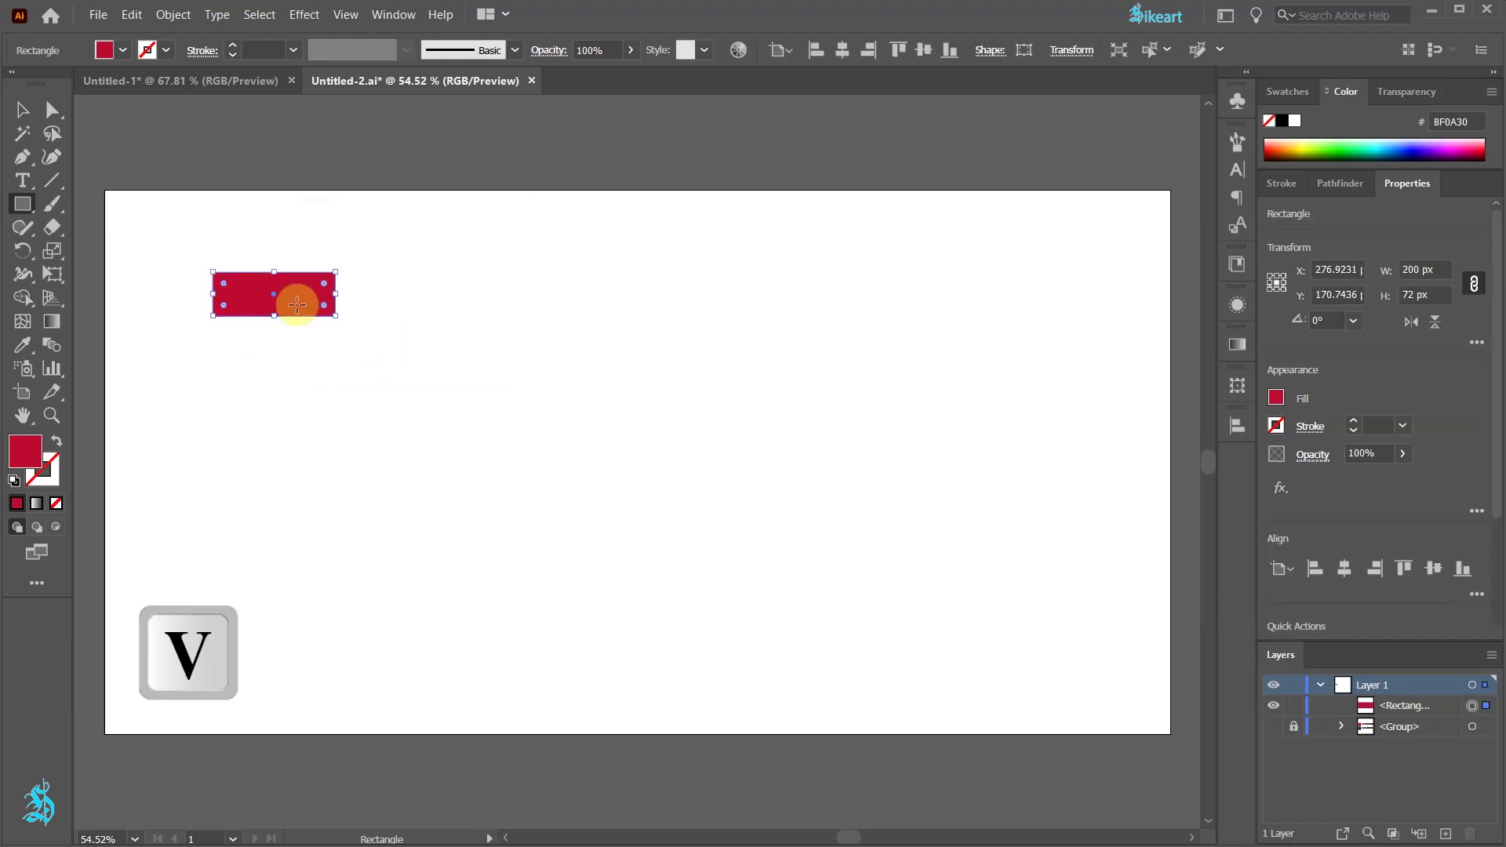
pyautogui.moveTo(236, 298); pyautogui.dragTo(135, 219)
pyautogui.moveTo(228, 212); pyautogui.dragTo(1169, 209)
pyautogui.scroll(-5, 296, 384)
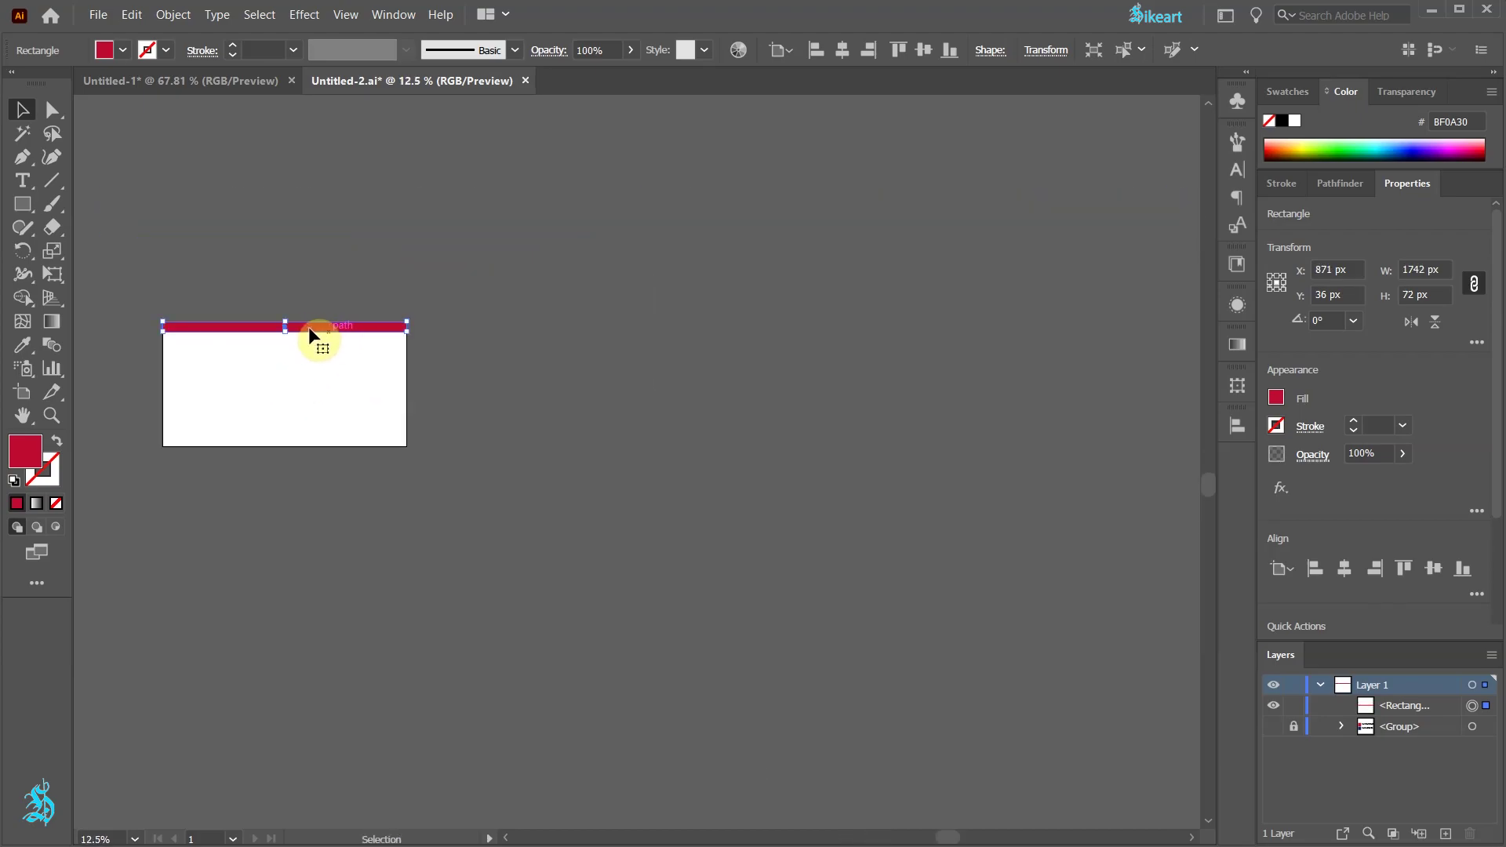
# Apply a Grid Repeat to the red stripe from the Object menu
pyautogui.click(174, 16)
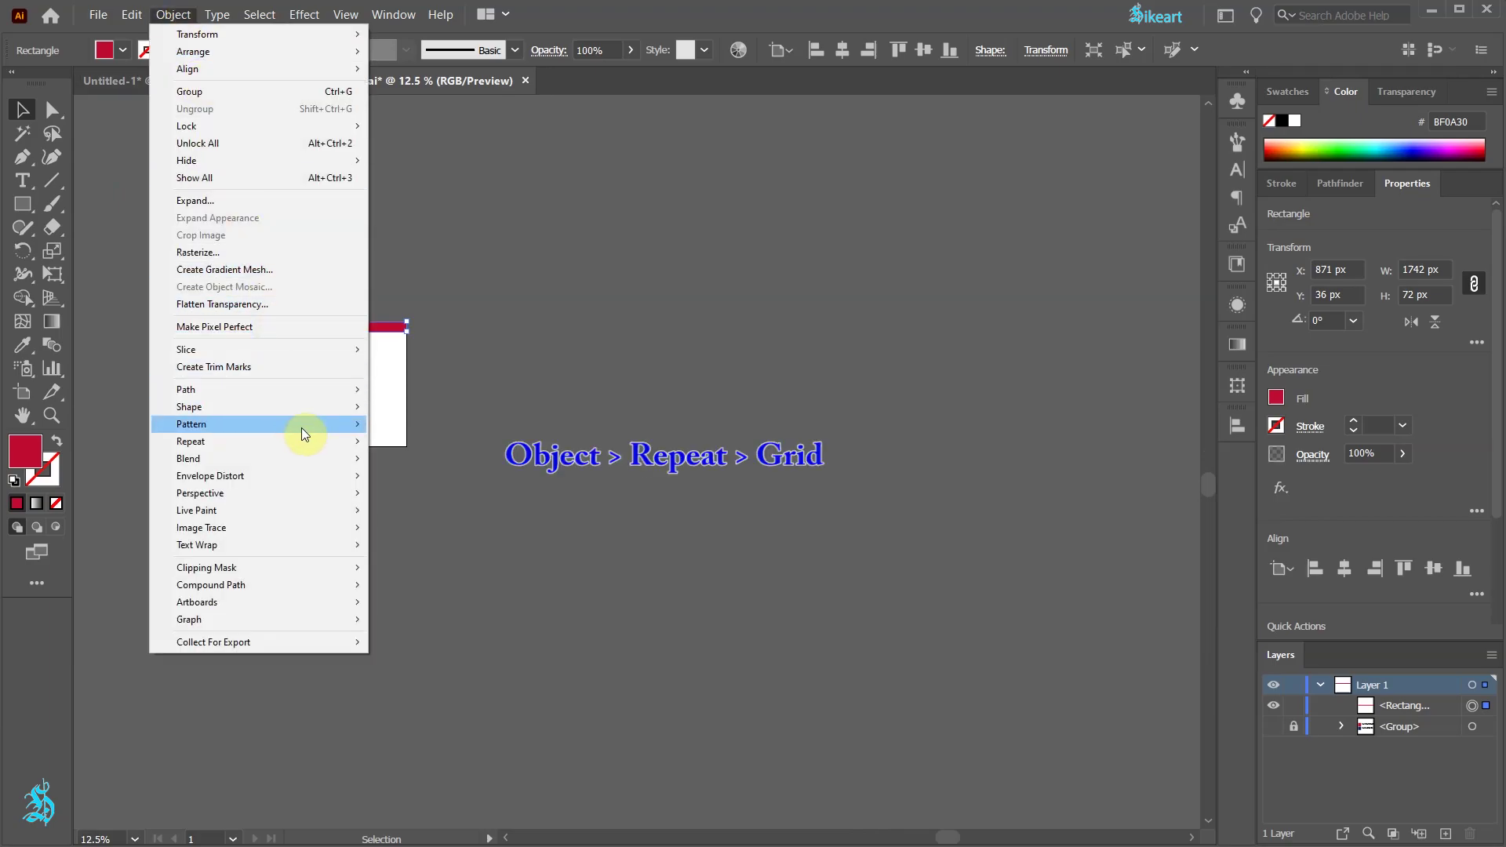
pyautogui.moveTo(314, 444)
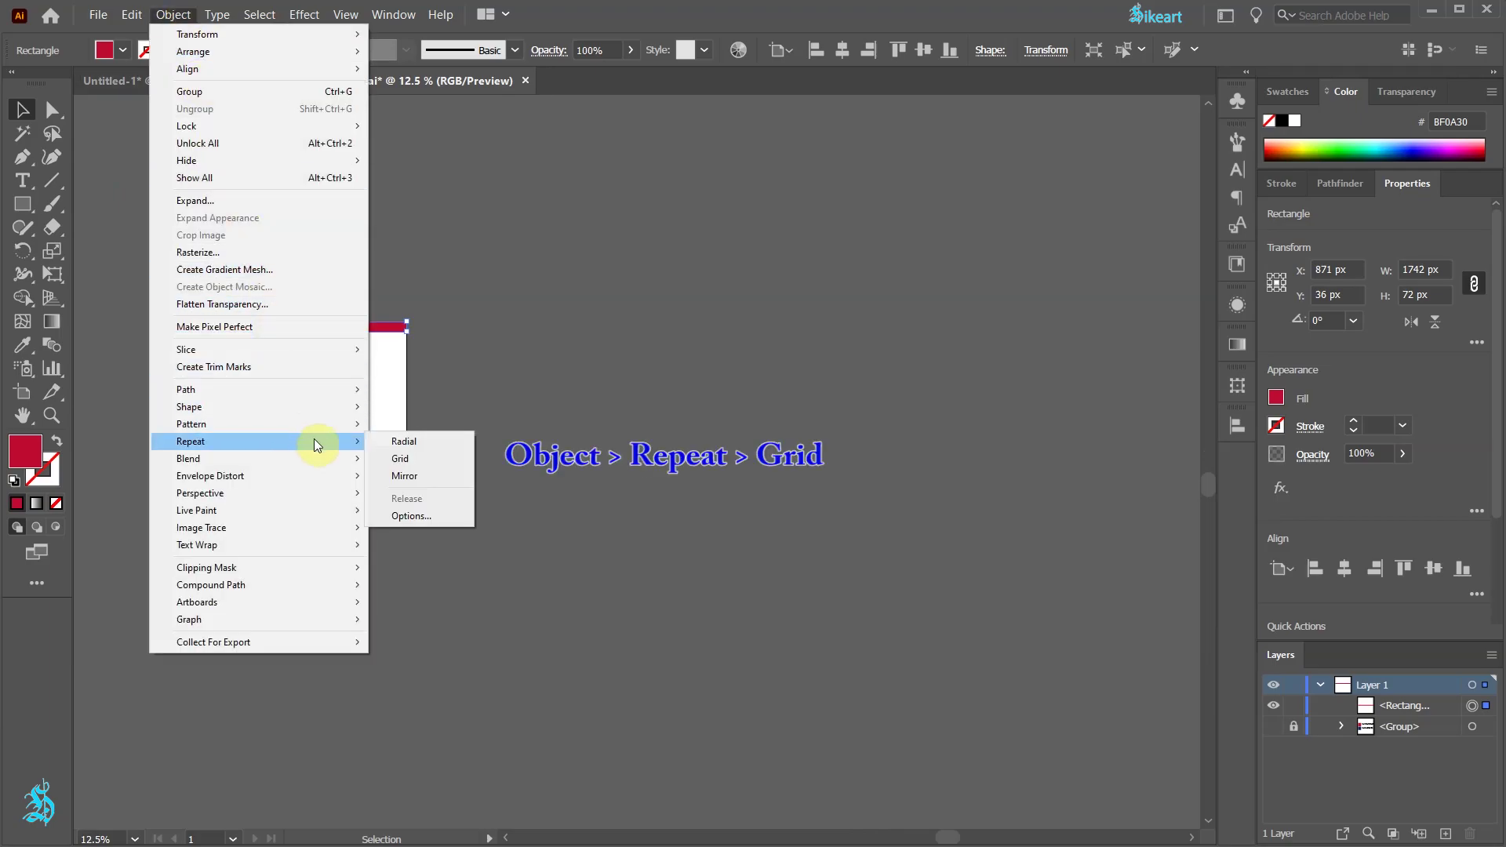
pyautogui.click(422, 460)
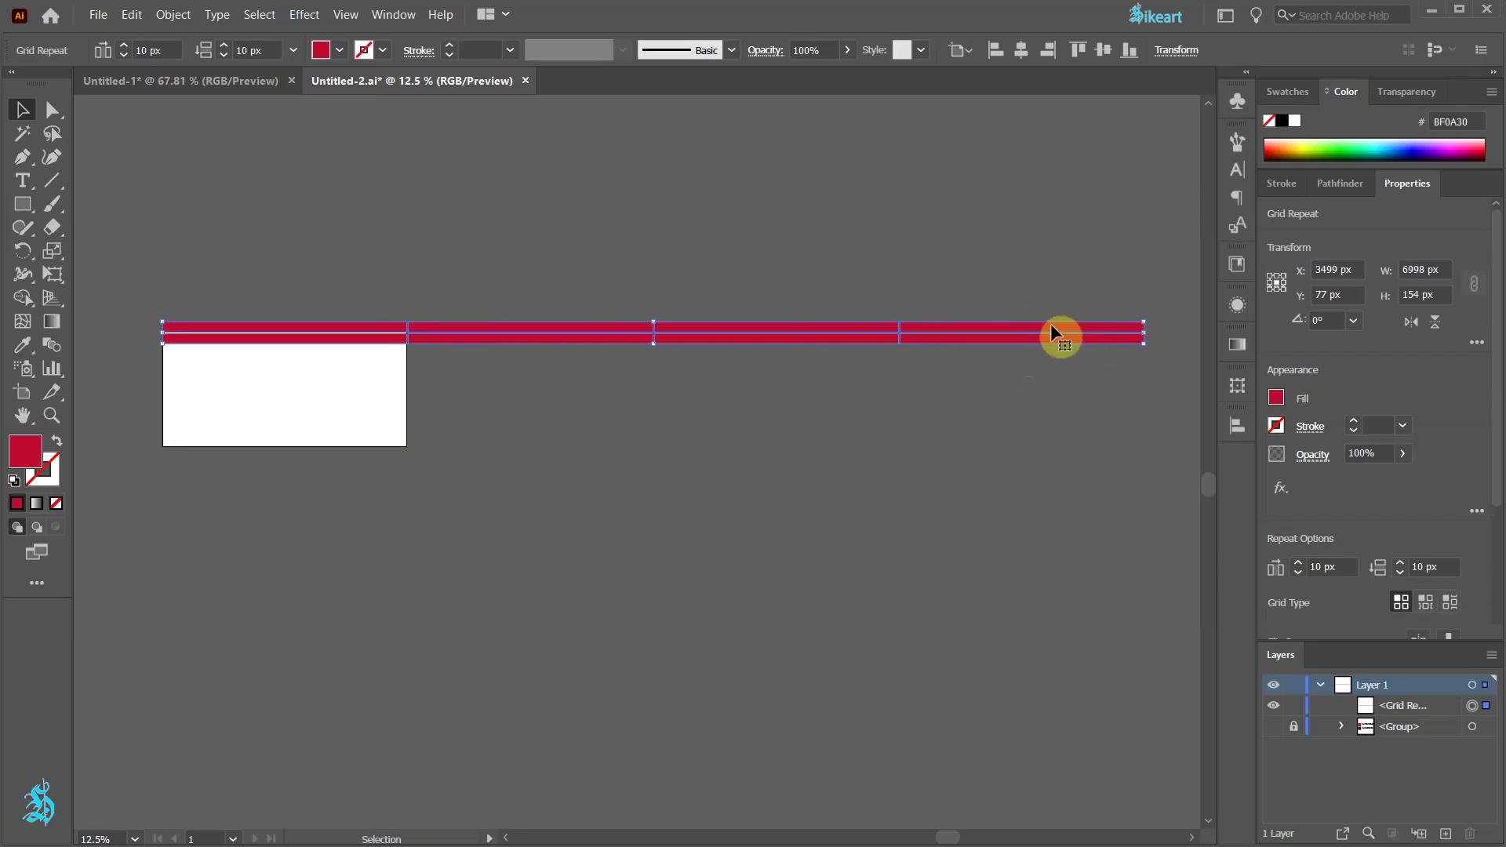
# Trim the repeat to one column ending at the artboard edge, then fit the artboard in view
pyautogui.scroll(5, 1098, 333)
pyautogui.moveTo(1103, 323); pyautogui.dragTo(249, 343)
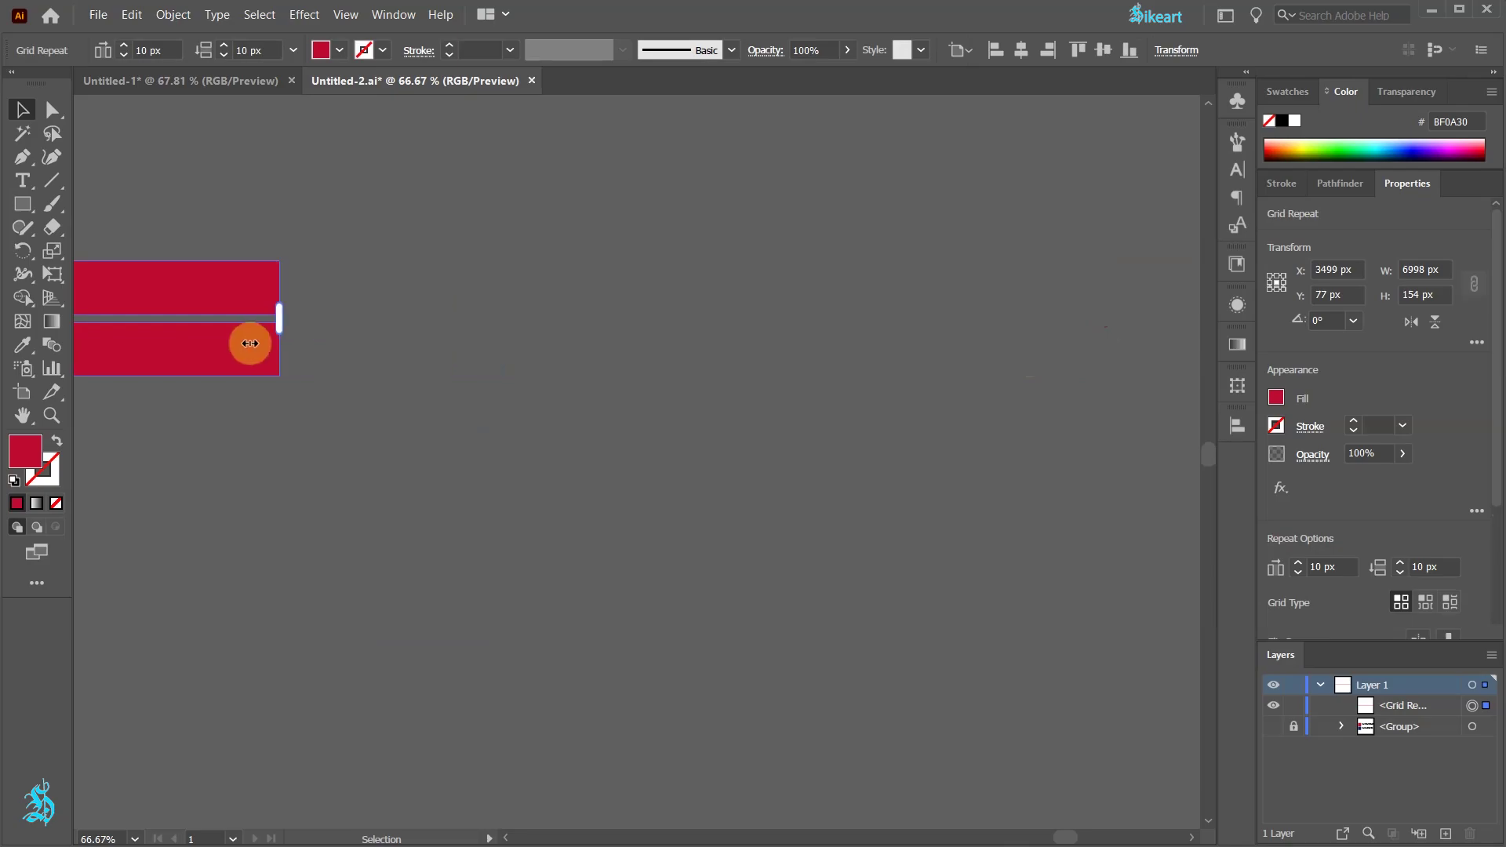
pyautogui.hscroll(-5, 249, 343)
pyautogui.moveTo(1116, 270); pyautogui.dragTo(685, 314)
pyautogui.hotkey('ctrl', '0')
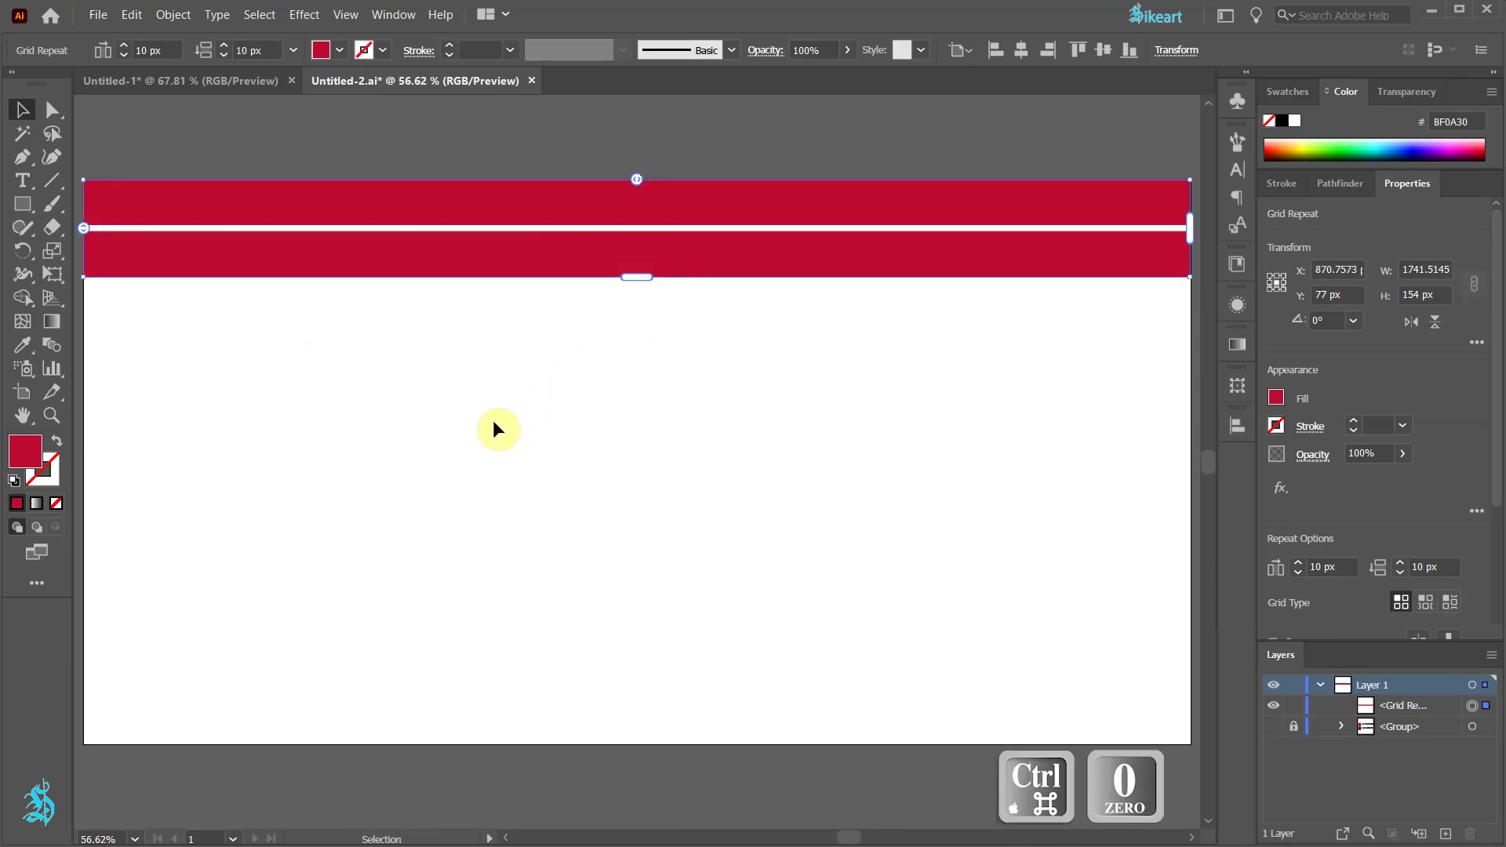
# Extend the stripe grid to the artboard's full 889 px height with 65 px vertical spacing, then lock it
pyautogui.moveTo(635, 278); pyautogui.dragTo(691, 747)
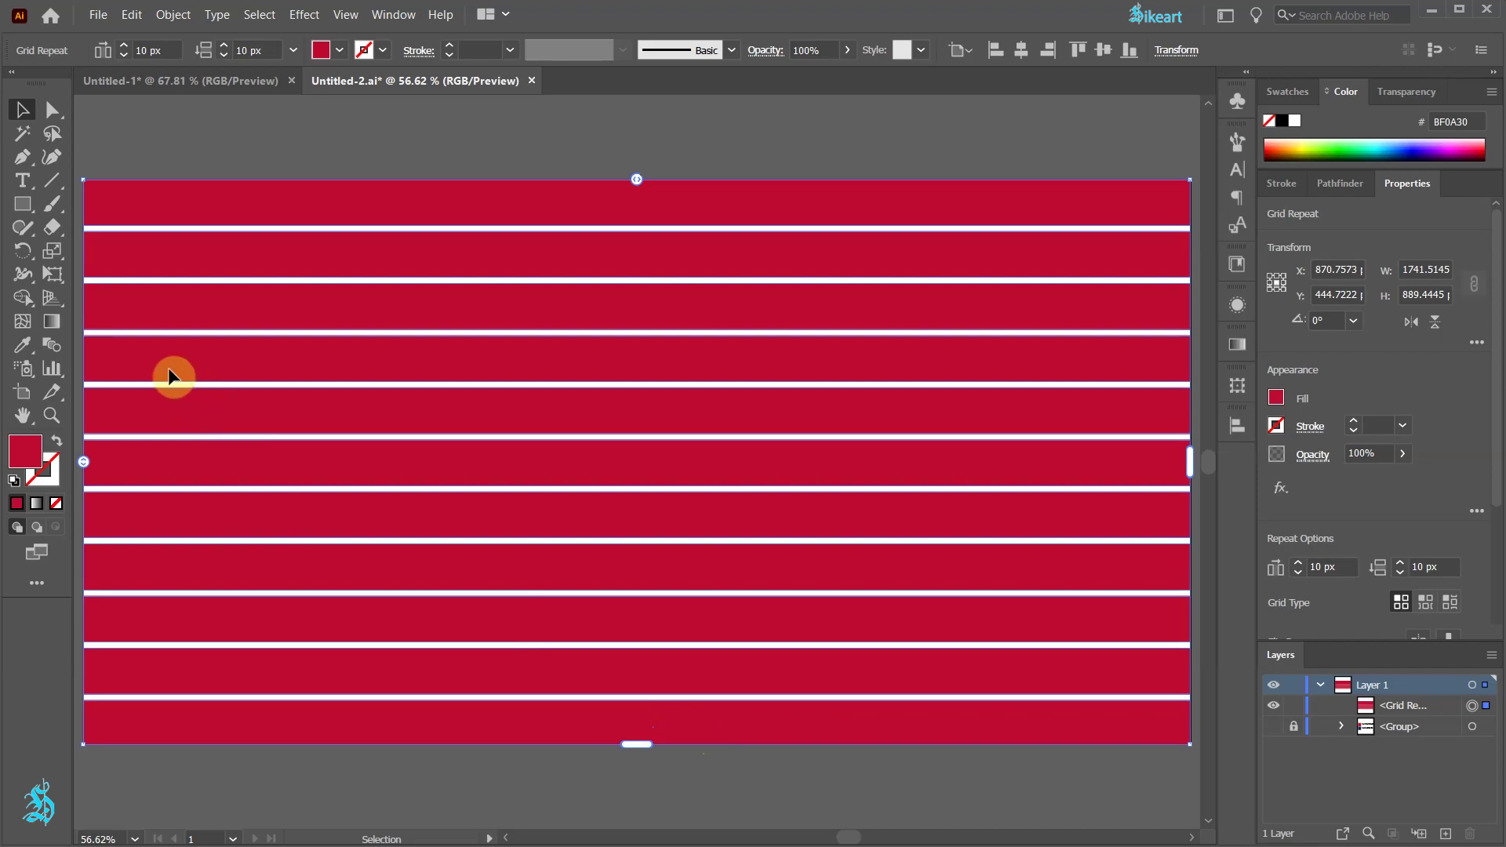
pyautogui.moveTo(82, 463); pyautogui.dragTo(101, 497)
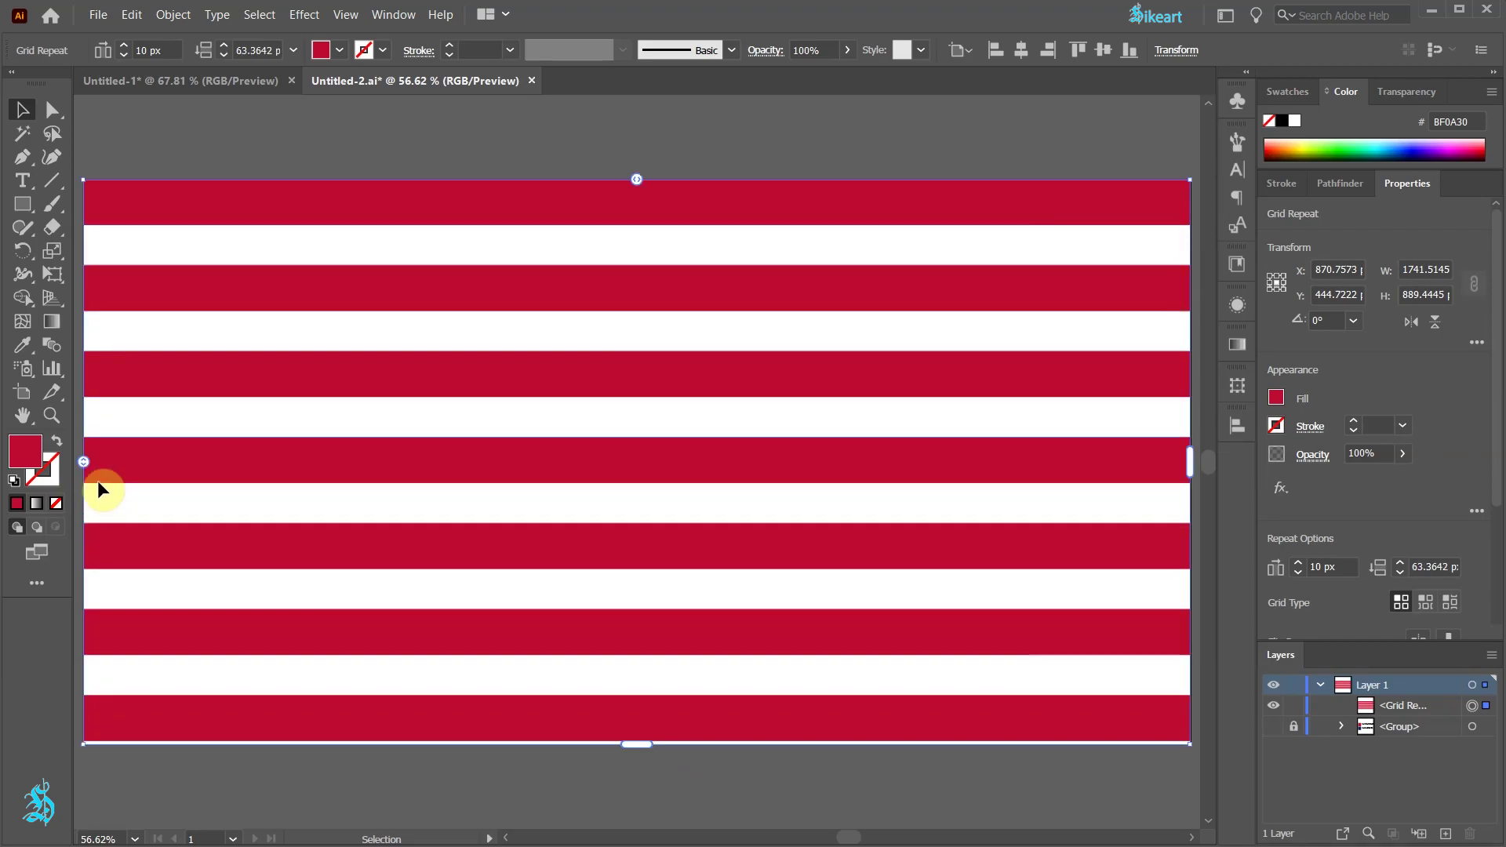
pyautogui.click(223, 45)
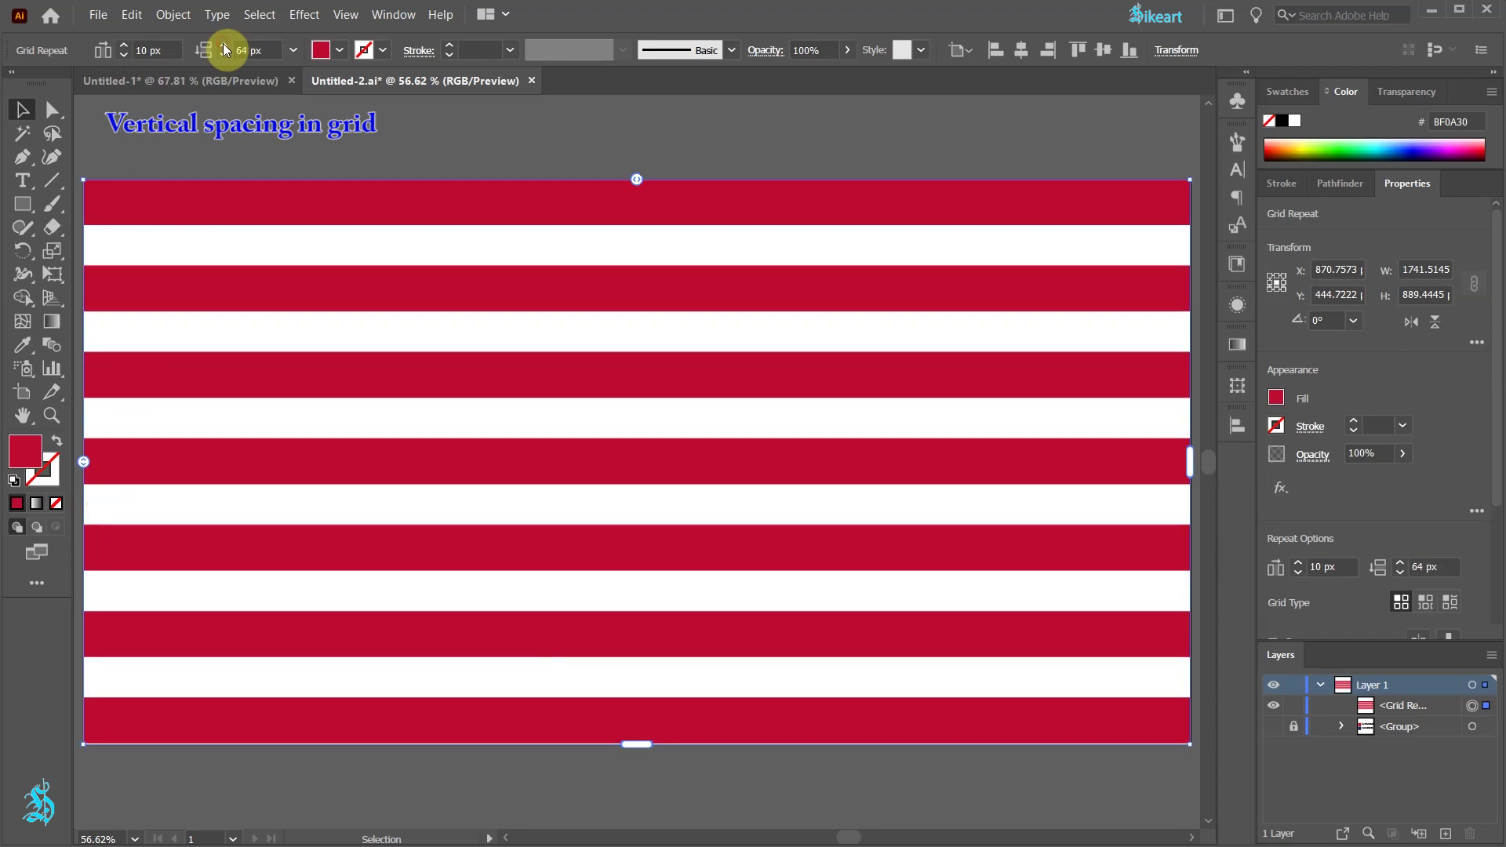
pyautogui.click(227, 43)
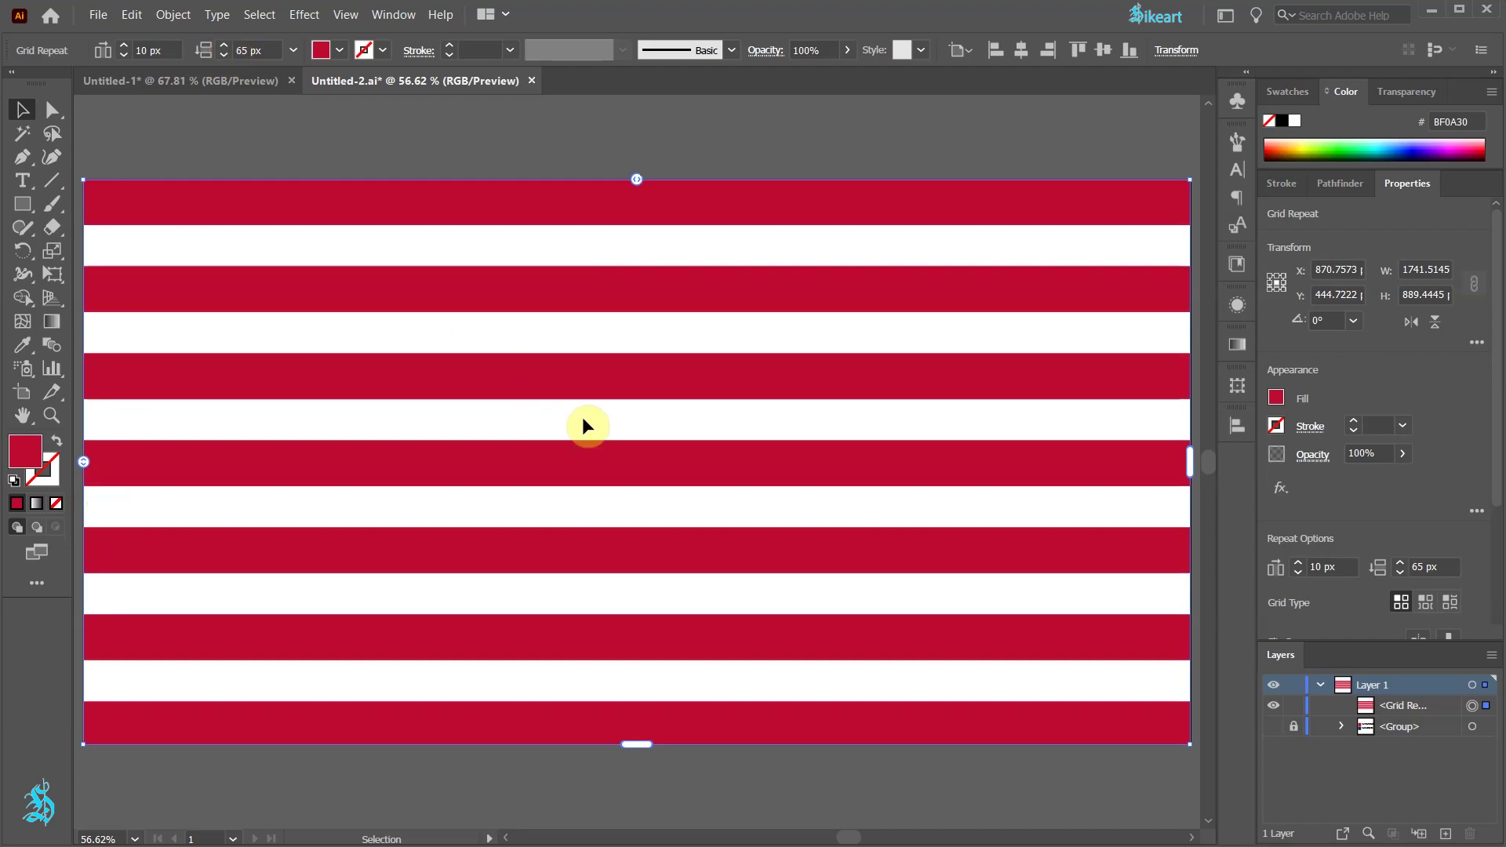
pyautogui.click(1292, 707)
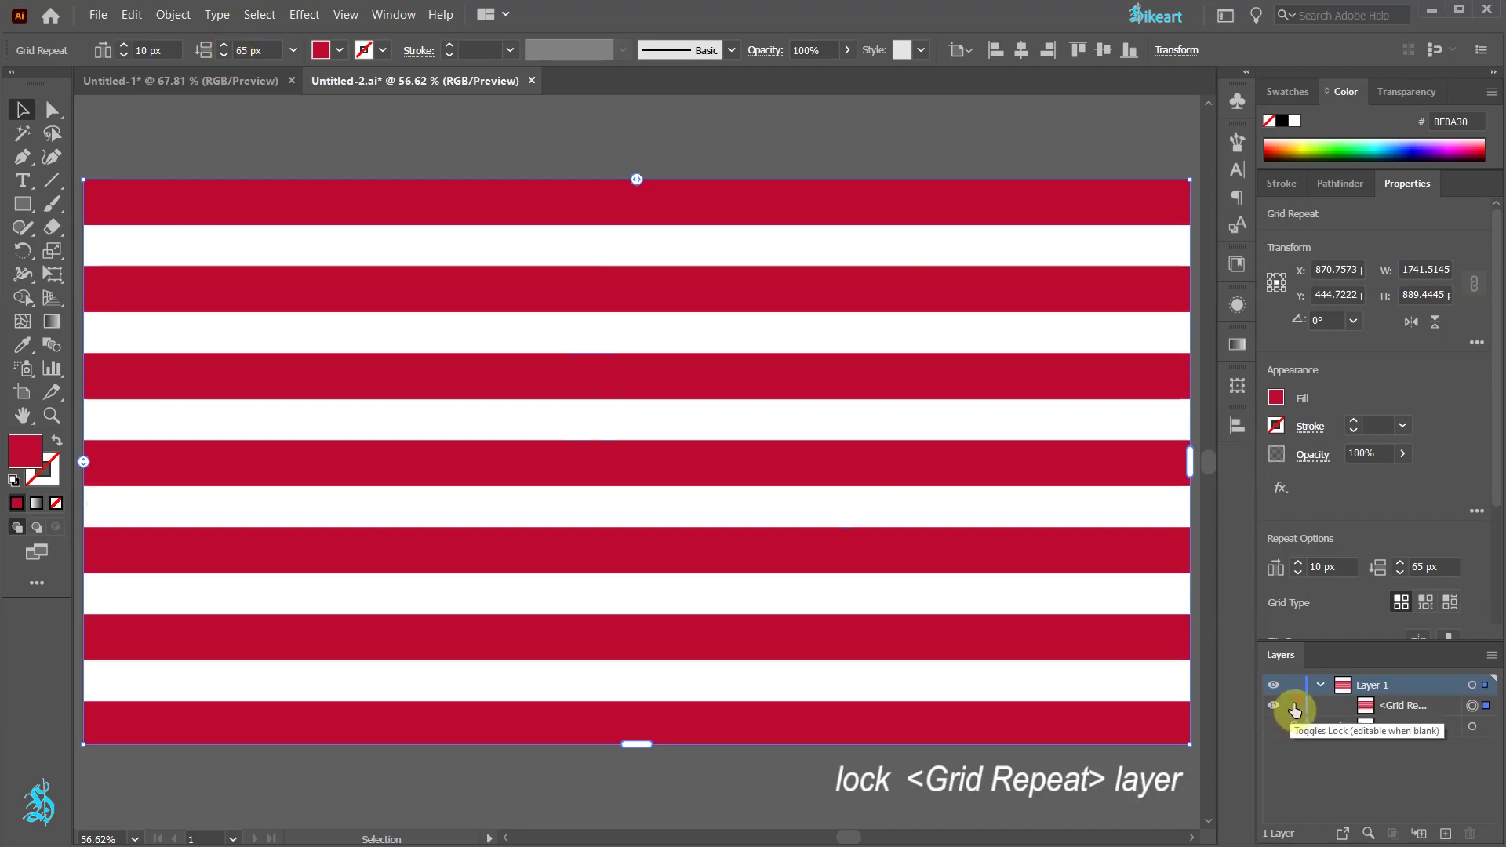
pyautogui.click(1293, 708)
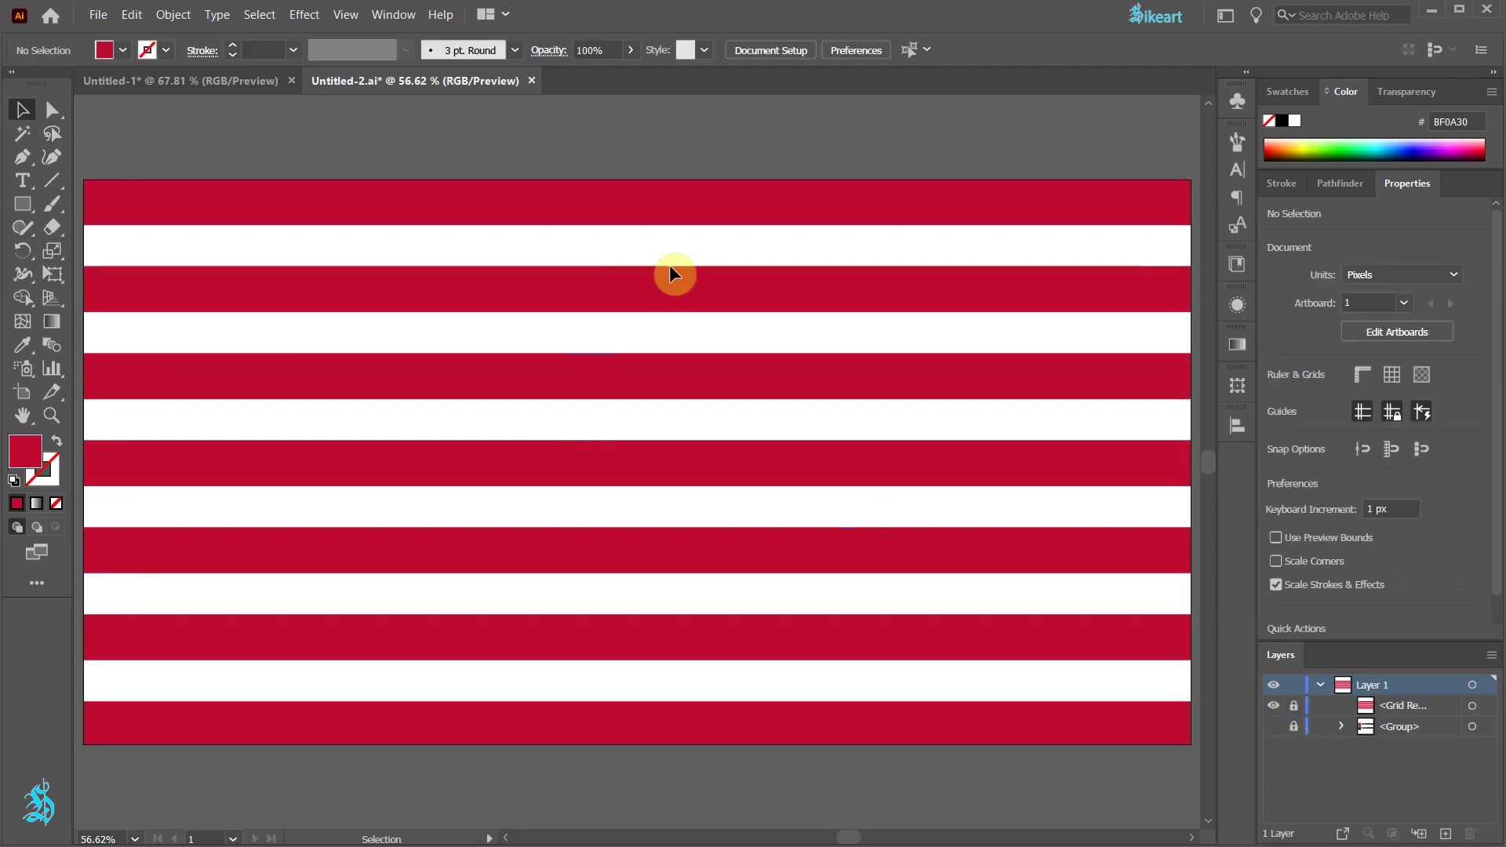
# Draw a navy-filled rectangle from the artboard's top-left corner
pyautogui.press('m')
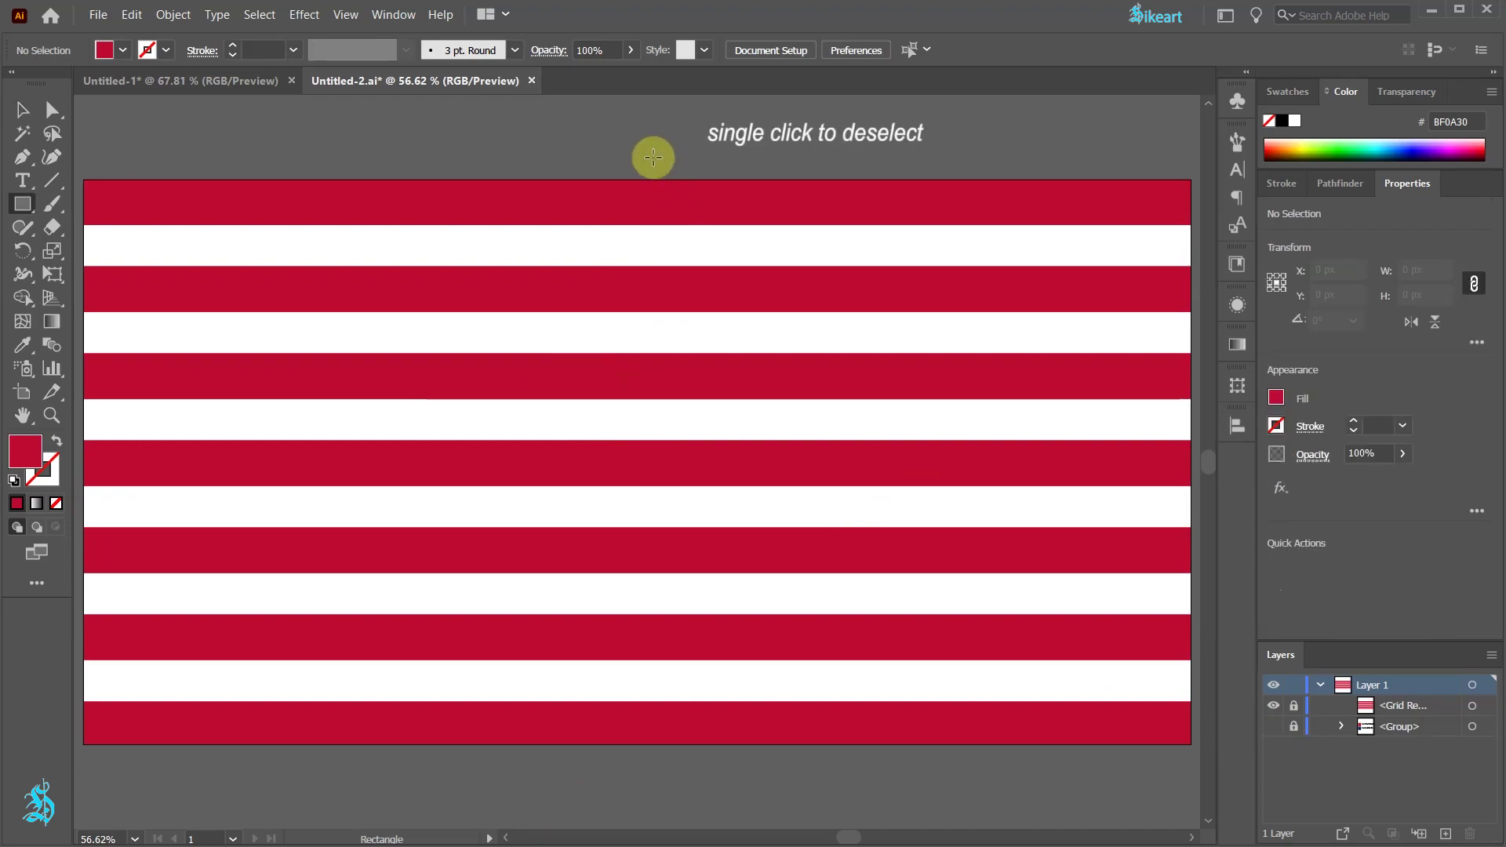
pyautogui.click(1285, 93)
pyautogui.click(1299, 190)
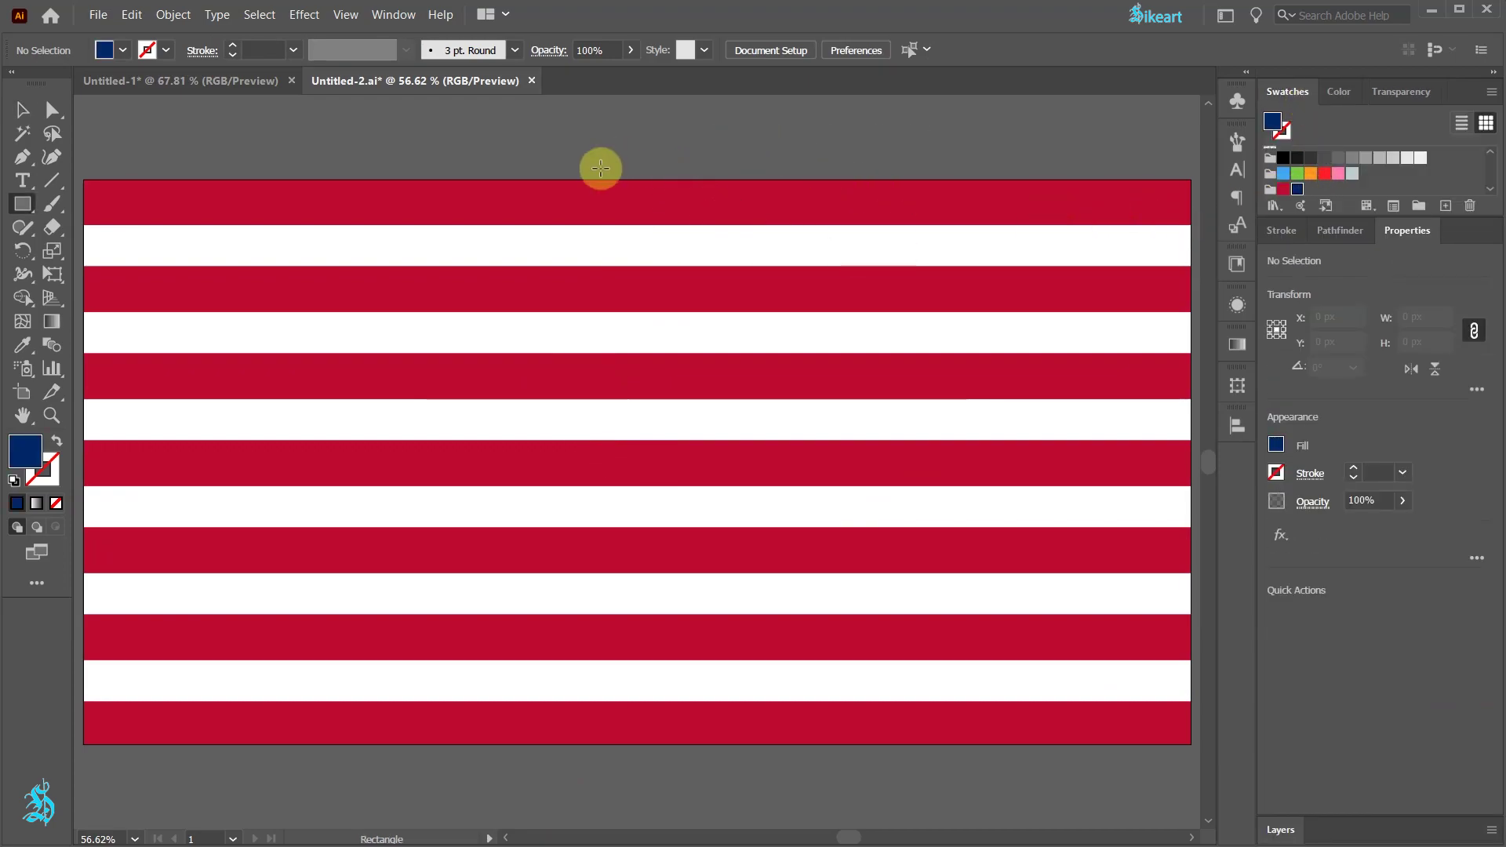
pyautogui.moveTo(570, 180); pyautogui.dragTo(487, 512)
# Snap the navy rectangle's bottom anchors onto the stripe edge
pyautogui.press('z')
pyautogui.press('a')
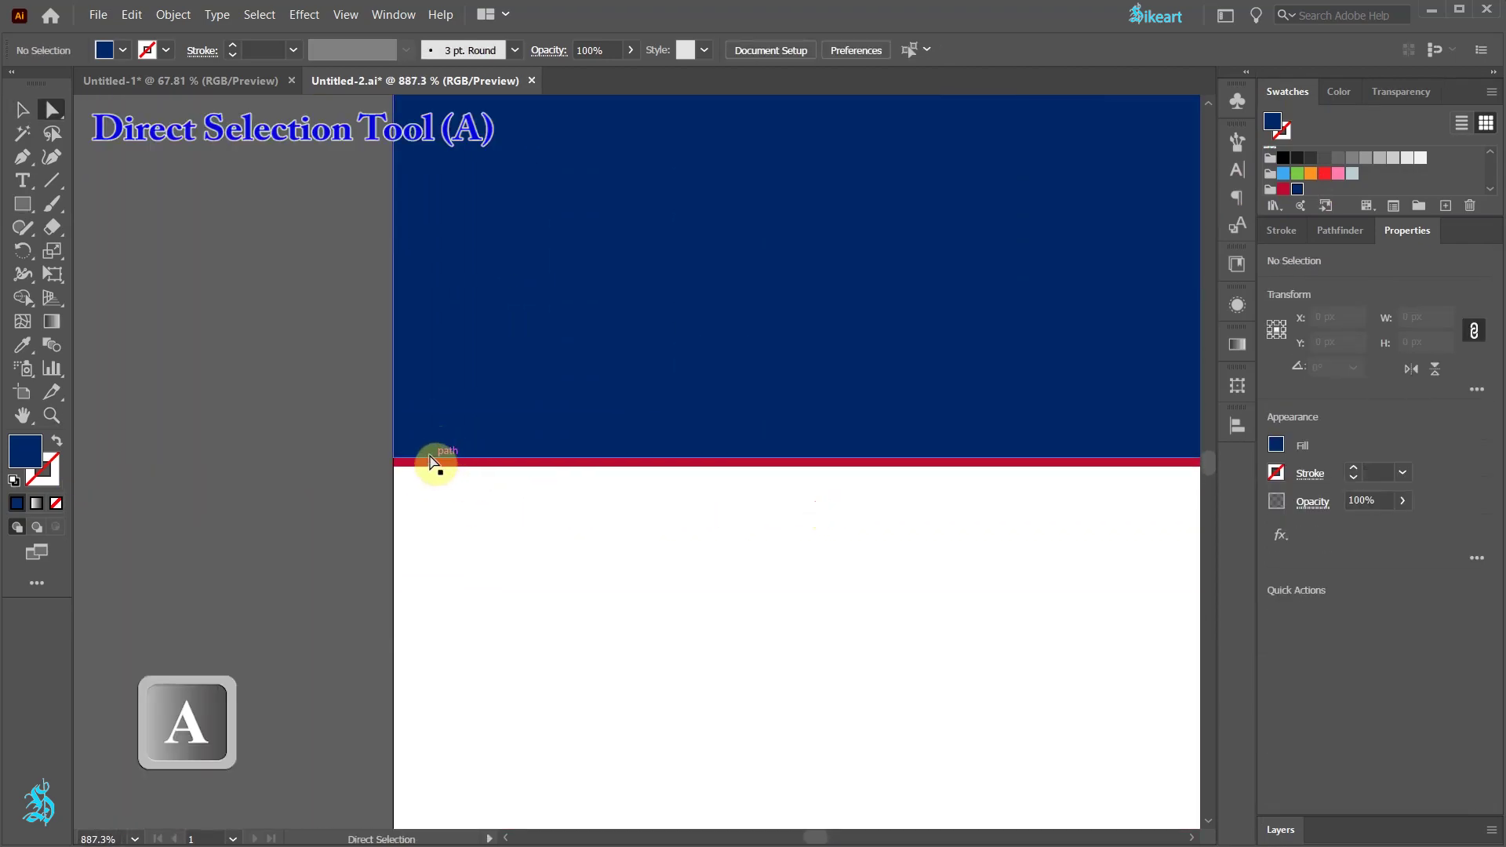
pyautogui.moveTo(398, 457); pyautogui.dragTo(393, 467)
pyautogui.scroll(-5, 434, 538)
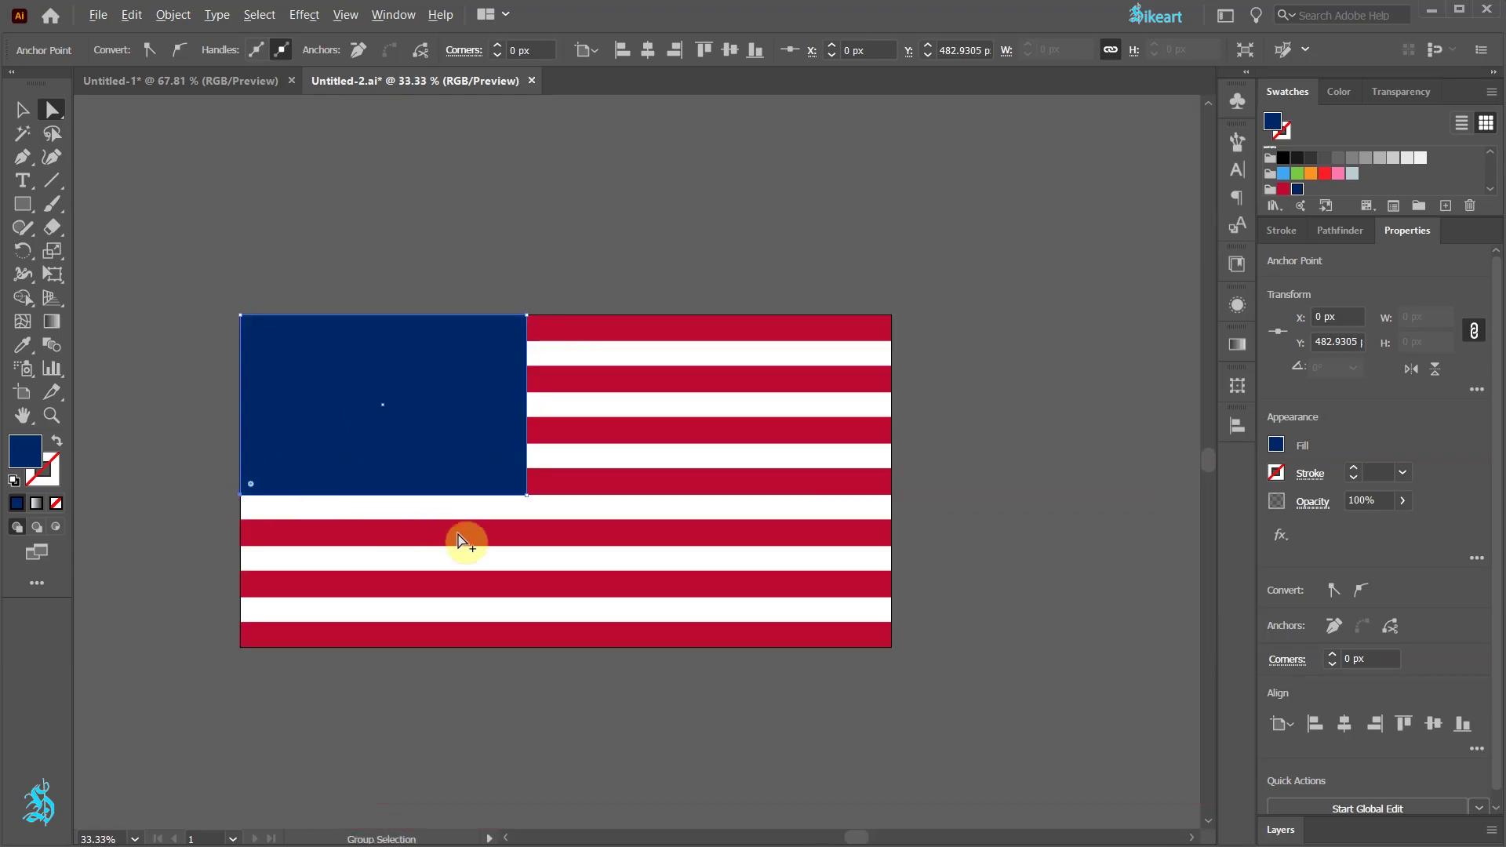
pyautogui.scroll(1, 523, 521)
pyautogui.scroll(5, 523, 521)
pyautogui.moveTo(519, 497); pyautogui.dragTo(519, 510)
pyautogui.scroll(-10, 520, 510)
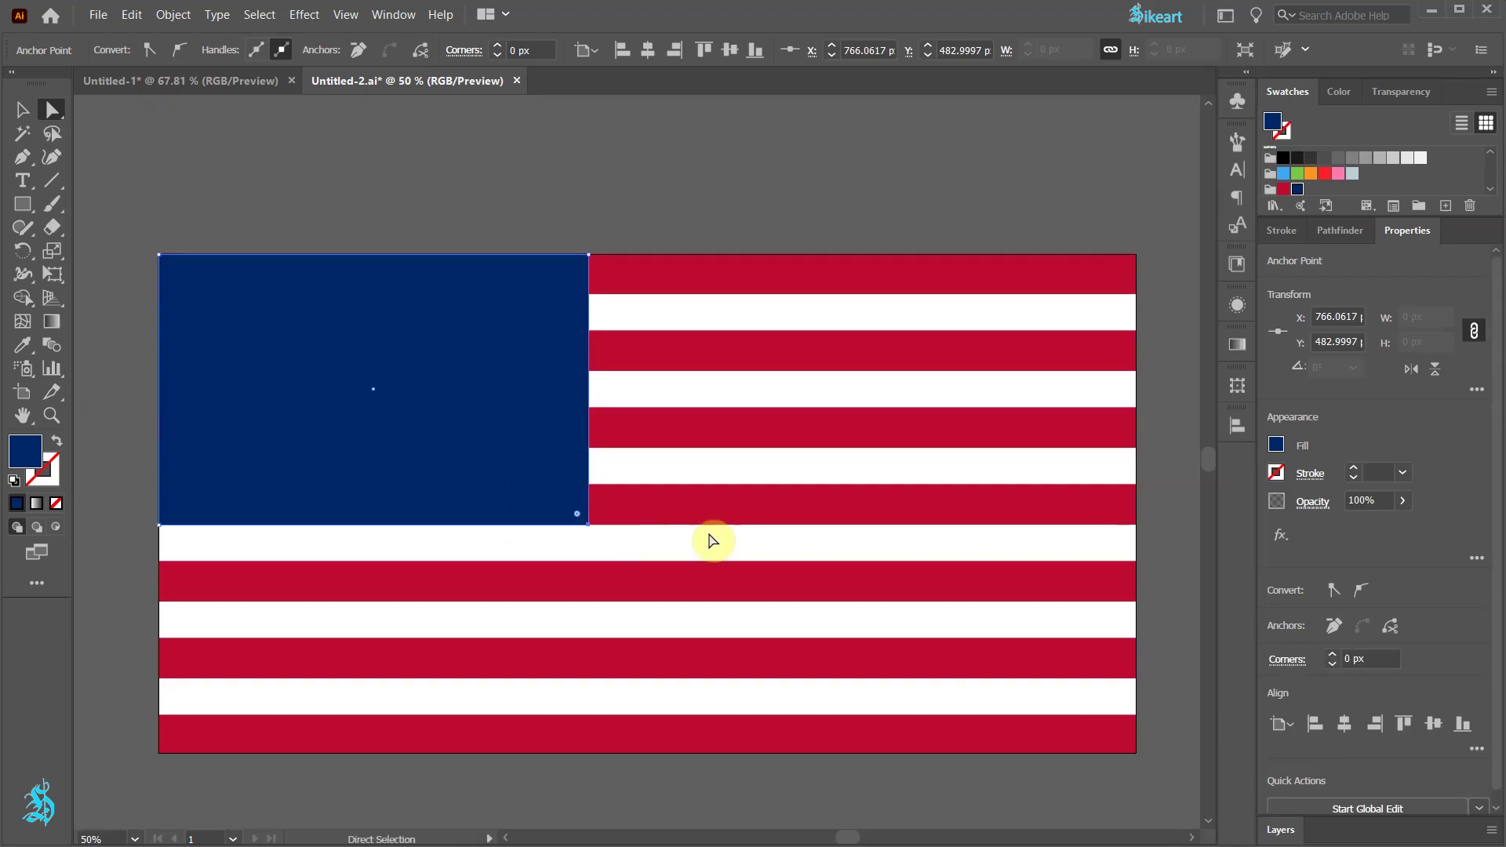
# Lock the navy canton in the Layers panel and deselect everything
pyautogui.click(1280, 829)
pyautogui.click(1295, 735)
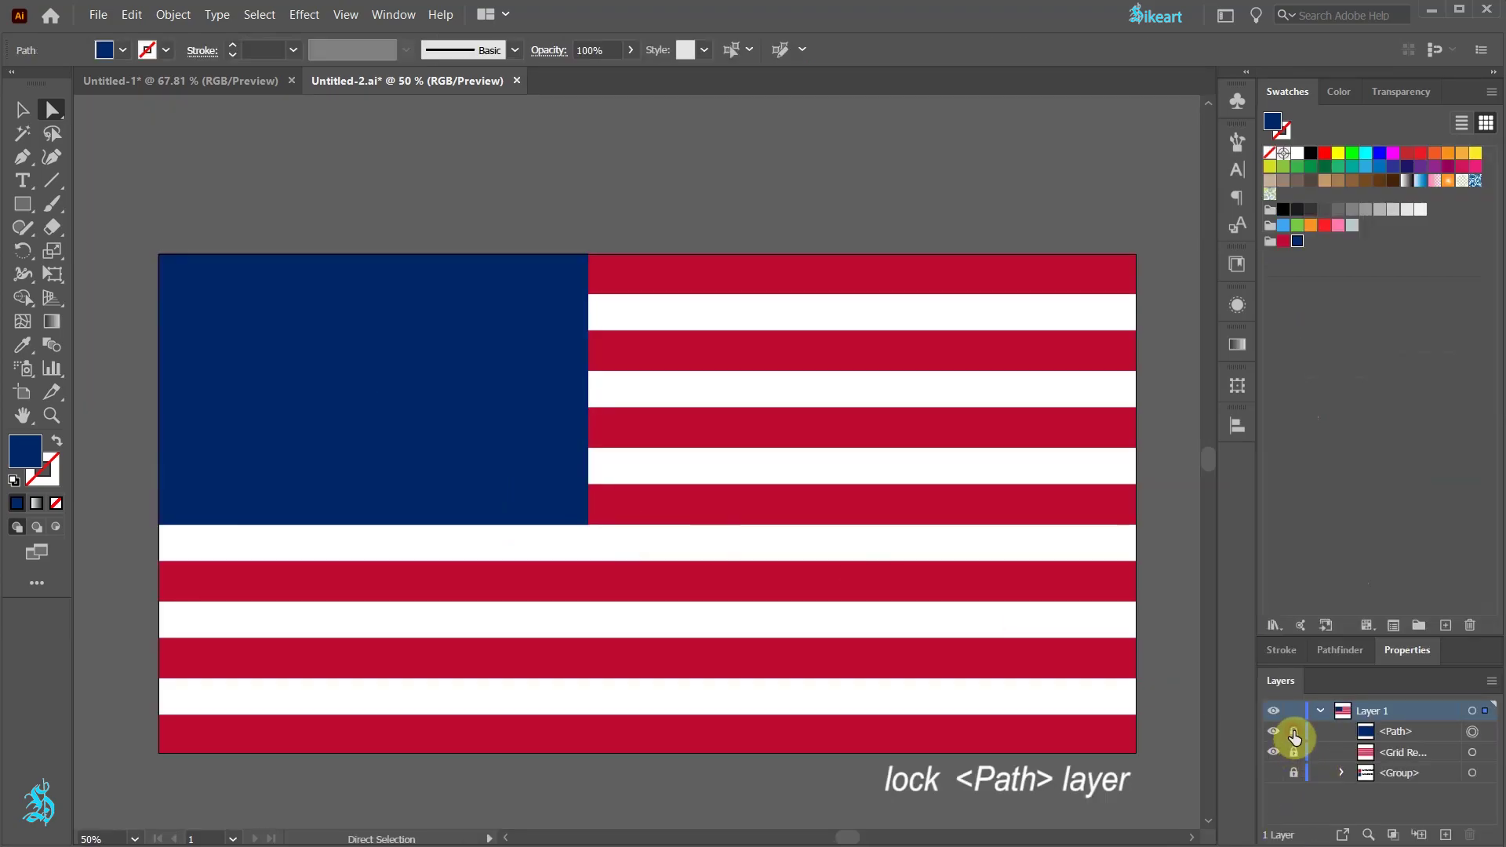
pyautogui.click(925, 239)
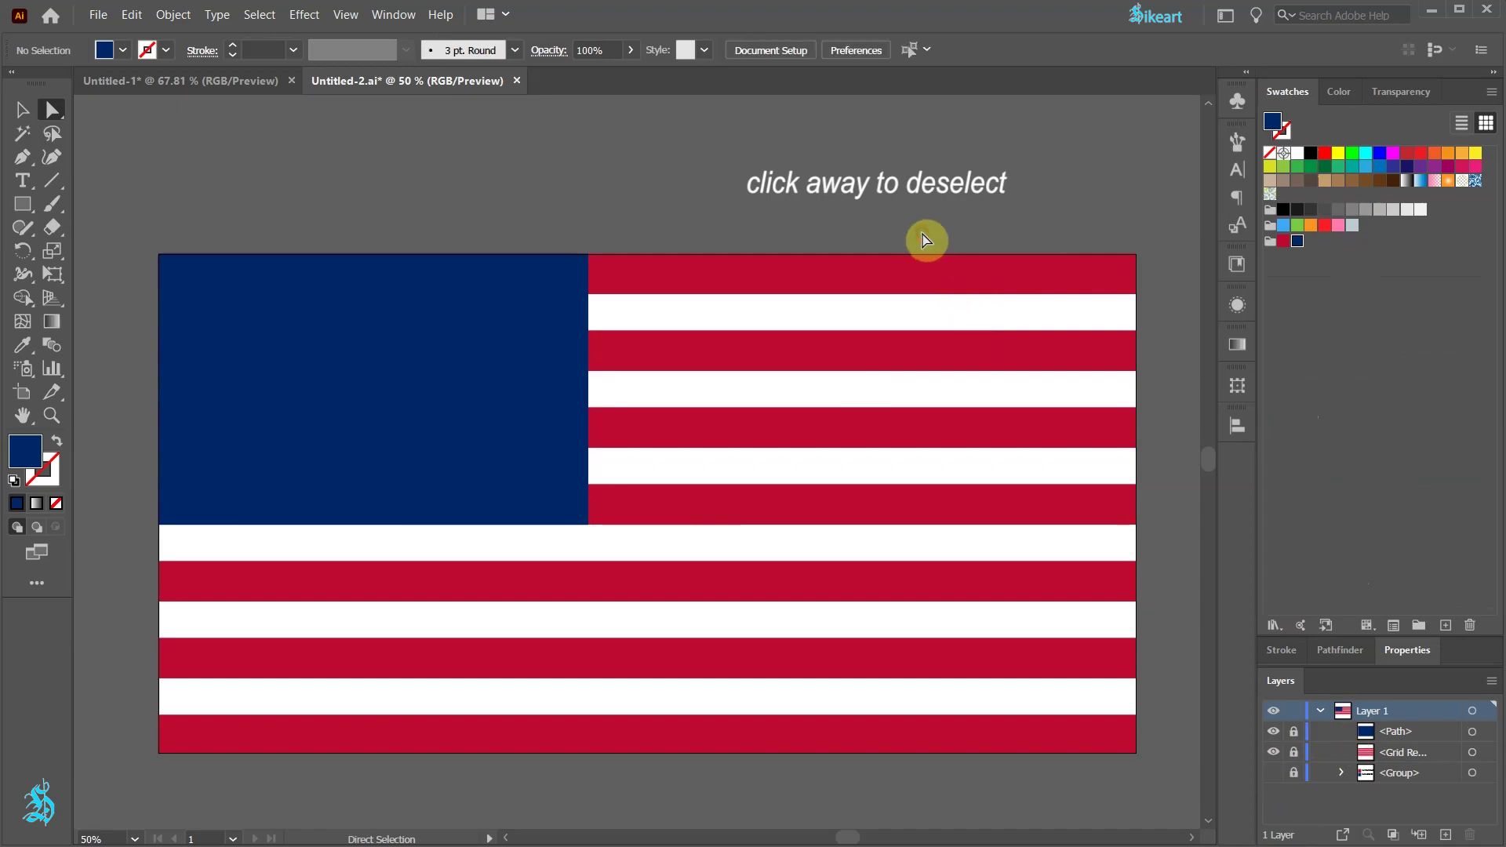
# Draw a small white star on the canton with the Star tool
pyautogui.click(1297, 153)
pyautogui.click(24, 206)
pyautogui.moveTo(24, 205); pyautogui.dragTo(108, 296)
pyautogui.moveTo(566, 275); pyautogui.dragTo(180, 276)
# Move the star into the canton's top-left corner and apply a Grid Repeat to it
pyautogui.press('v')
pyautogui.click(652, 228)
pyautogui.moveTo(278, 403); pyautogui.dragTo(610, 393)
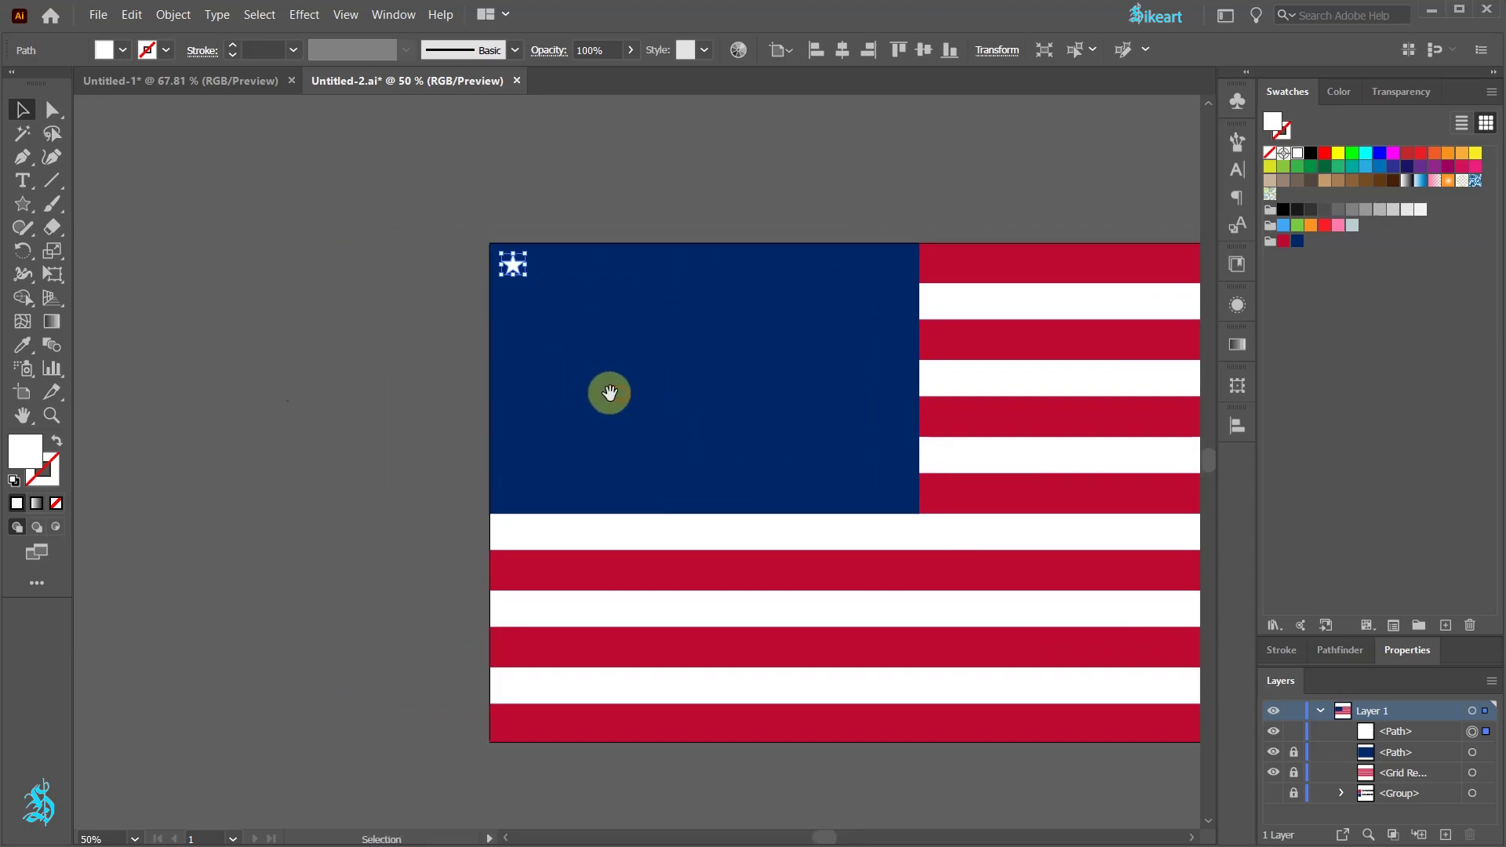
pyautogui.click(172, 15)
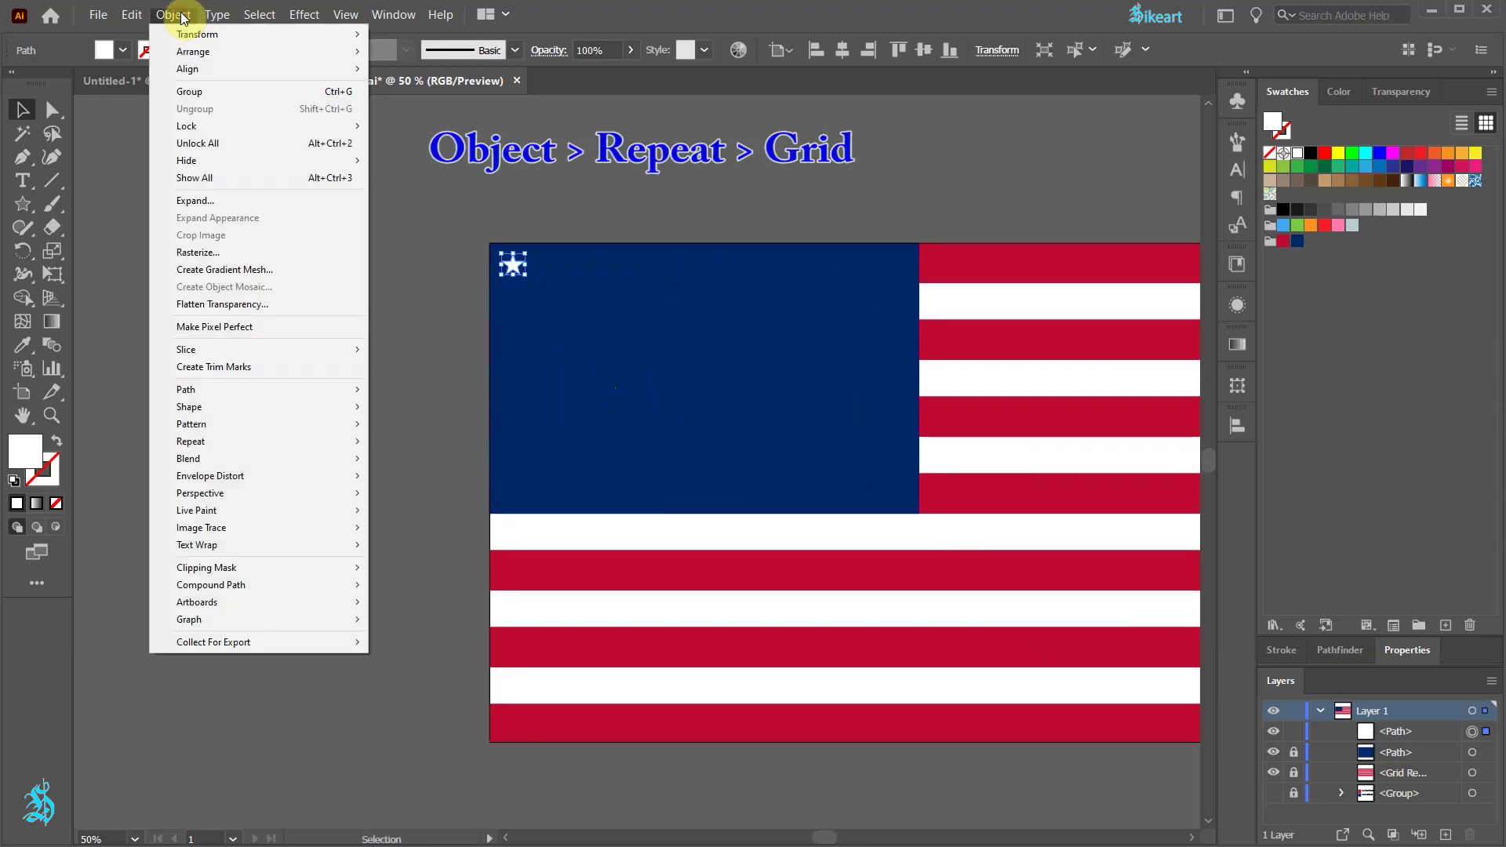
pyautogui.moveTo(275, 441)
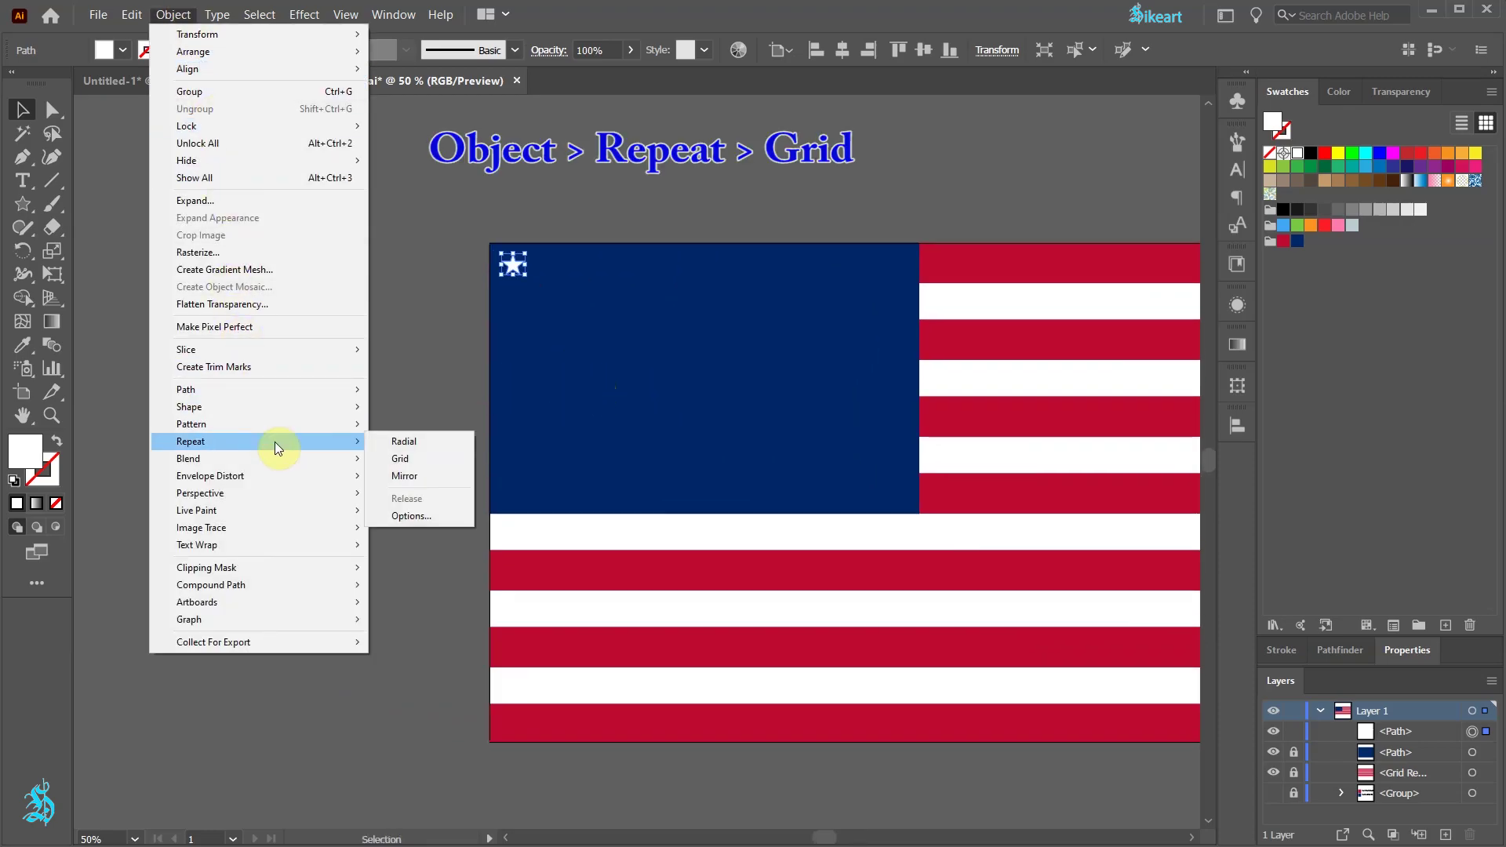
pyautogui.click(394, 457)
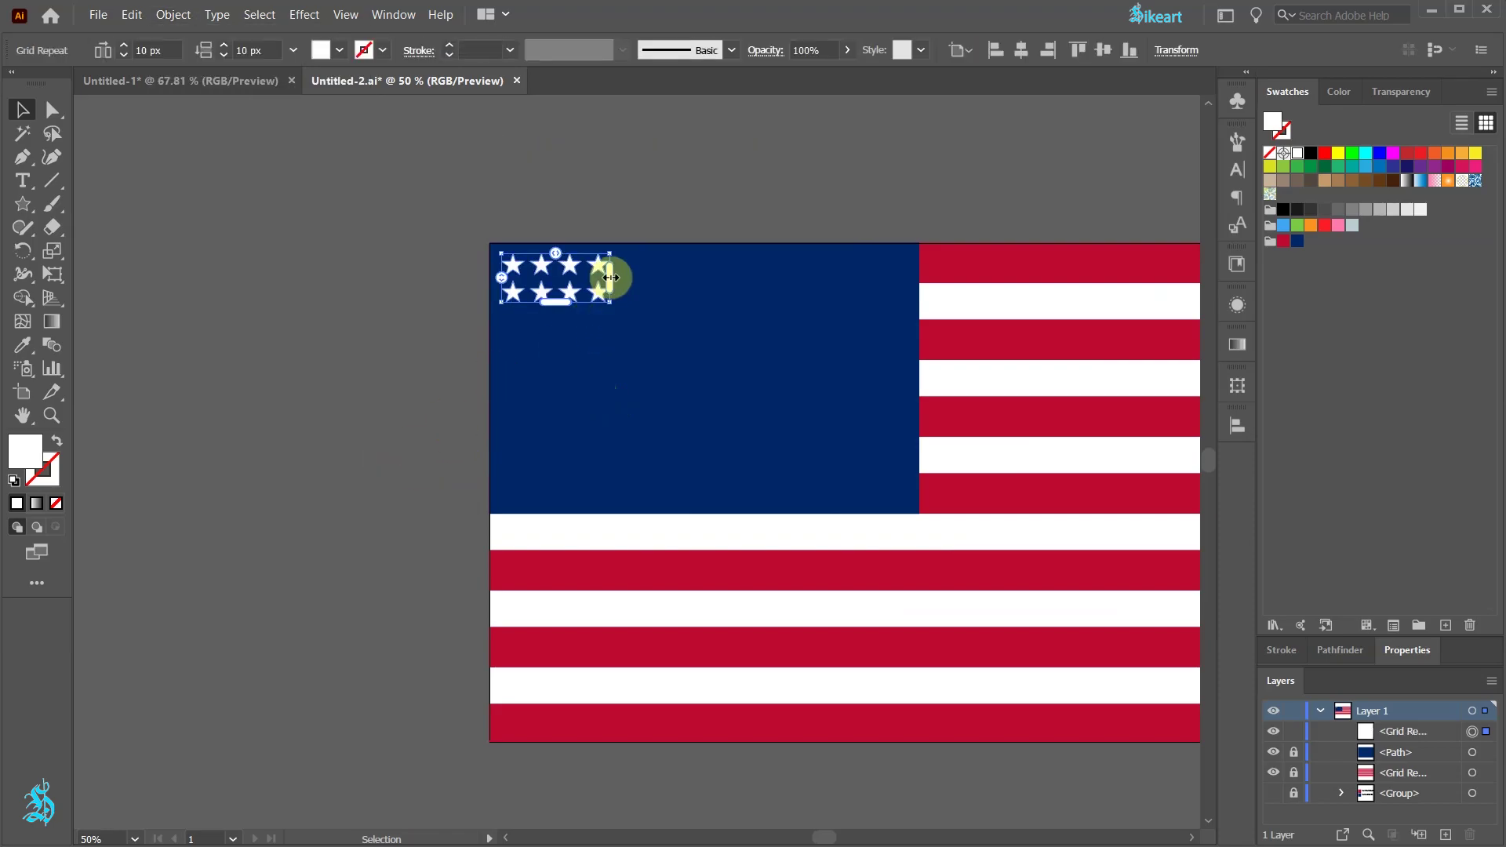
# Stretch the star grid across the whole canton, spaced about 56.5 by 33.25 px
pyautogui.moveTo(609, 276); pyautogui.dragTo(923, 284)
pyautogui.moveTo(711, 303); pyautogui.dragTo(716, 511)
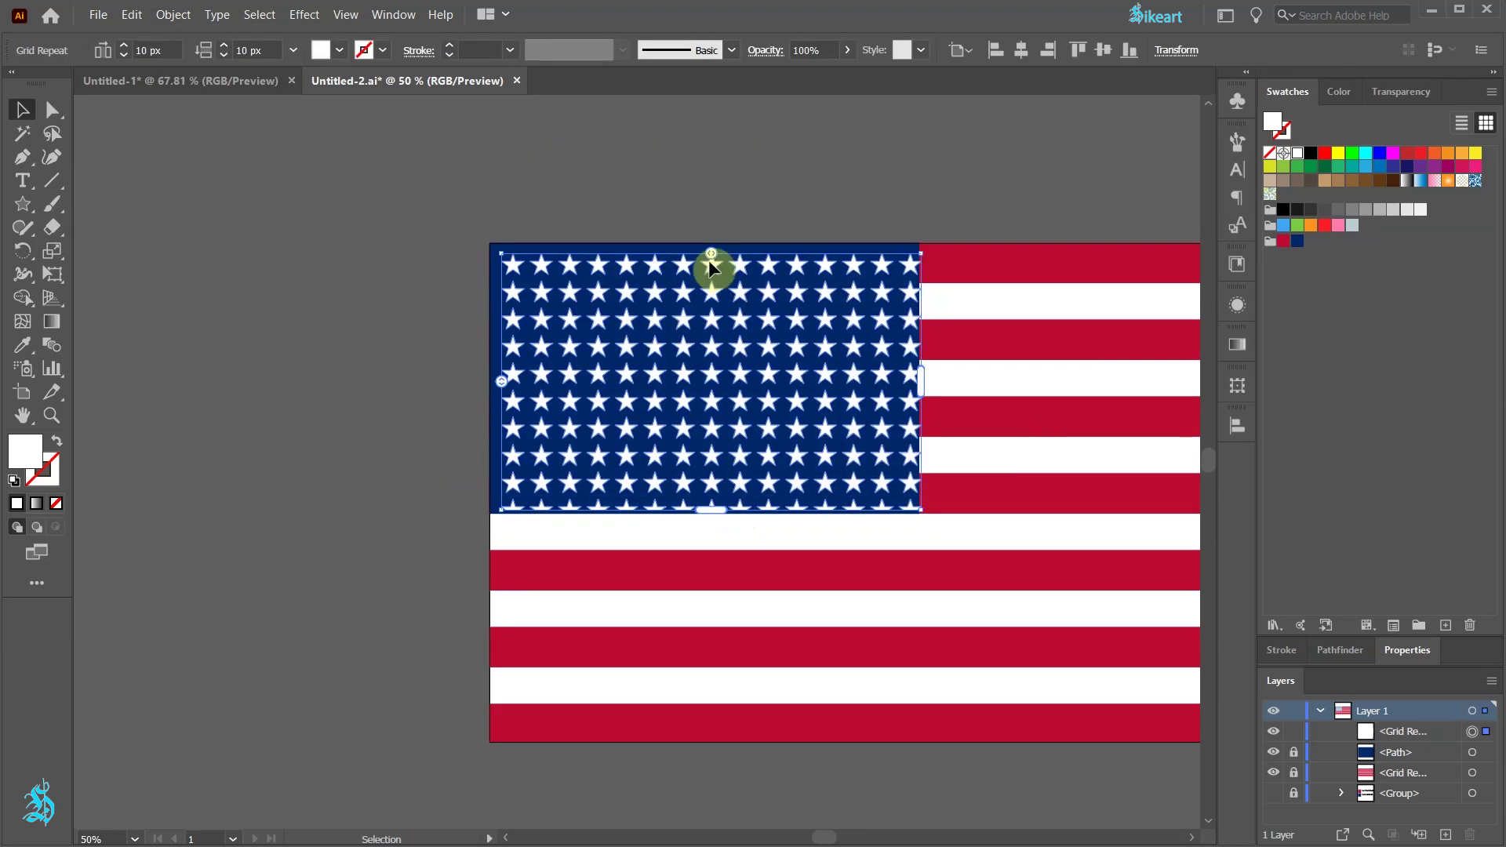
pyautogui.moveTo(711, 254); pyautogui.dragTo(736, 261)
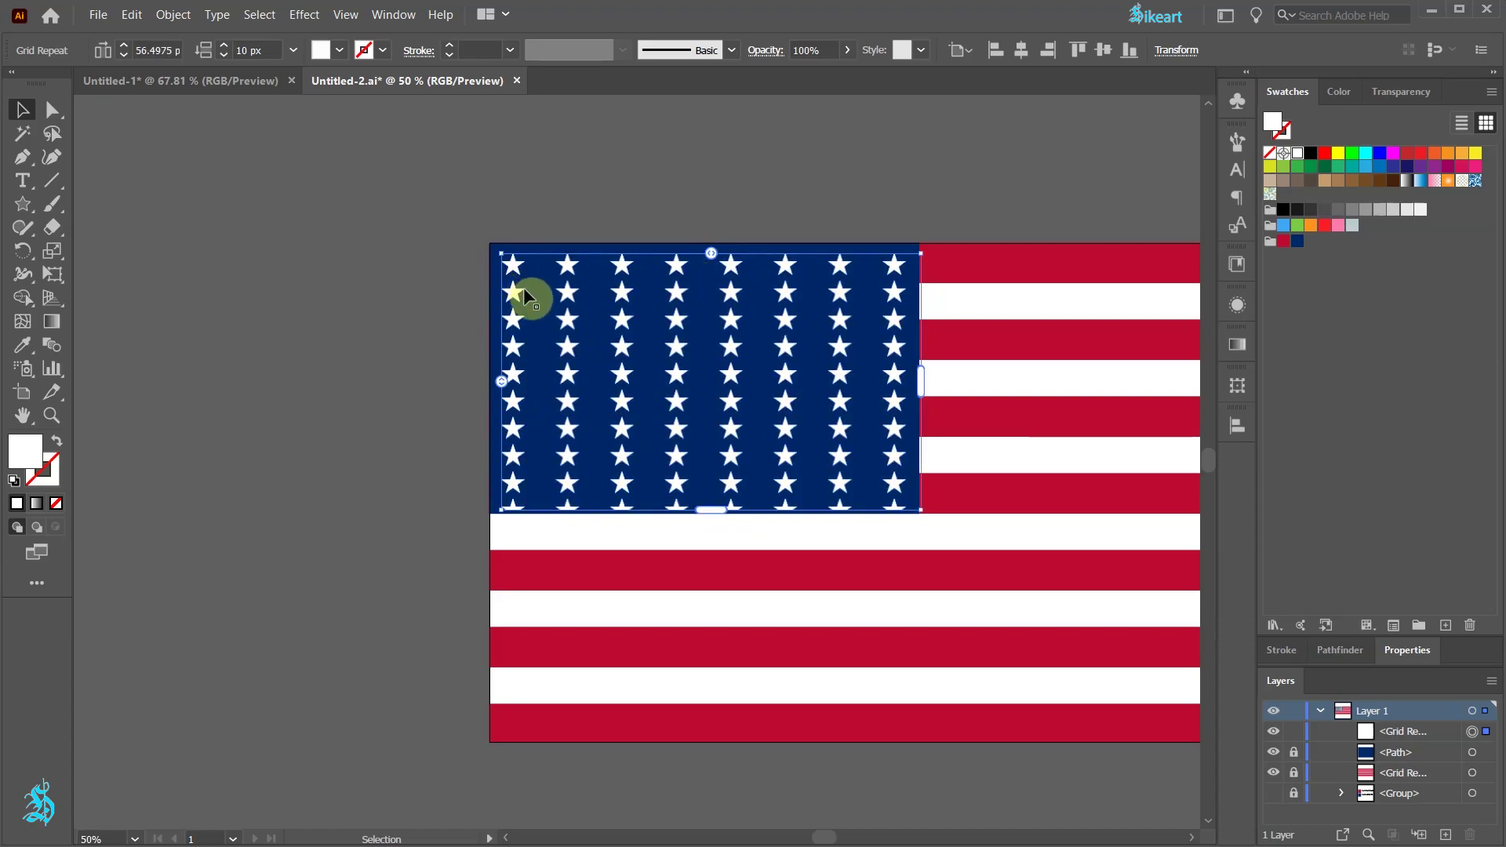
pyautogui.moveTo(501, 383); pyautogui.dragTo(497, 394)
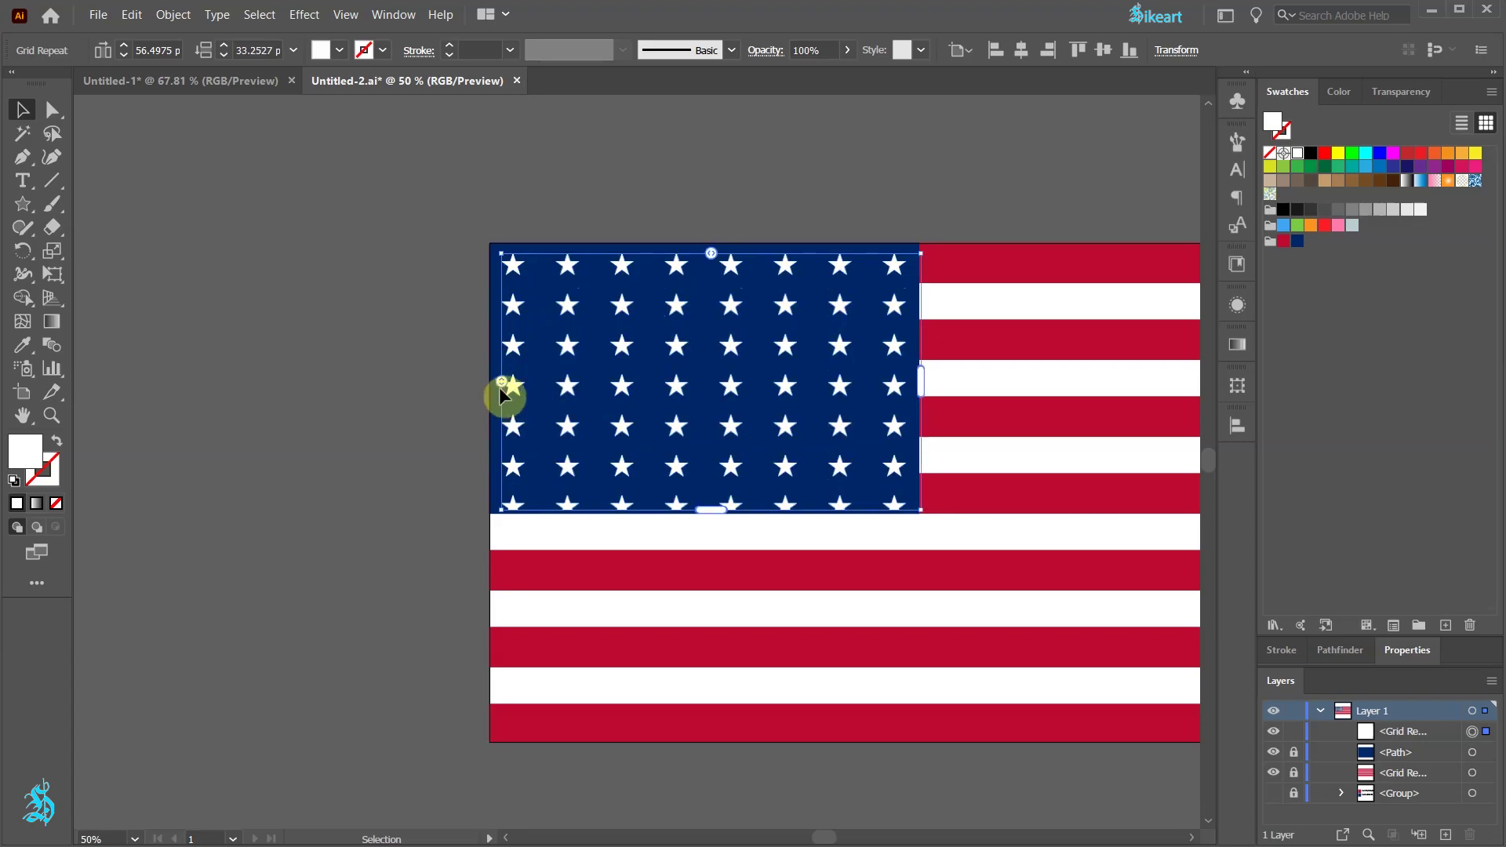
# Switch the star grid's layout to Brick by Row
pyautogui.click(1408, 650)
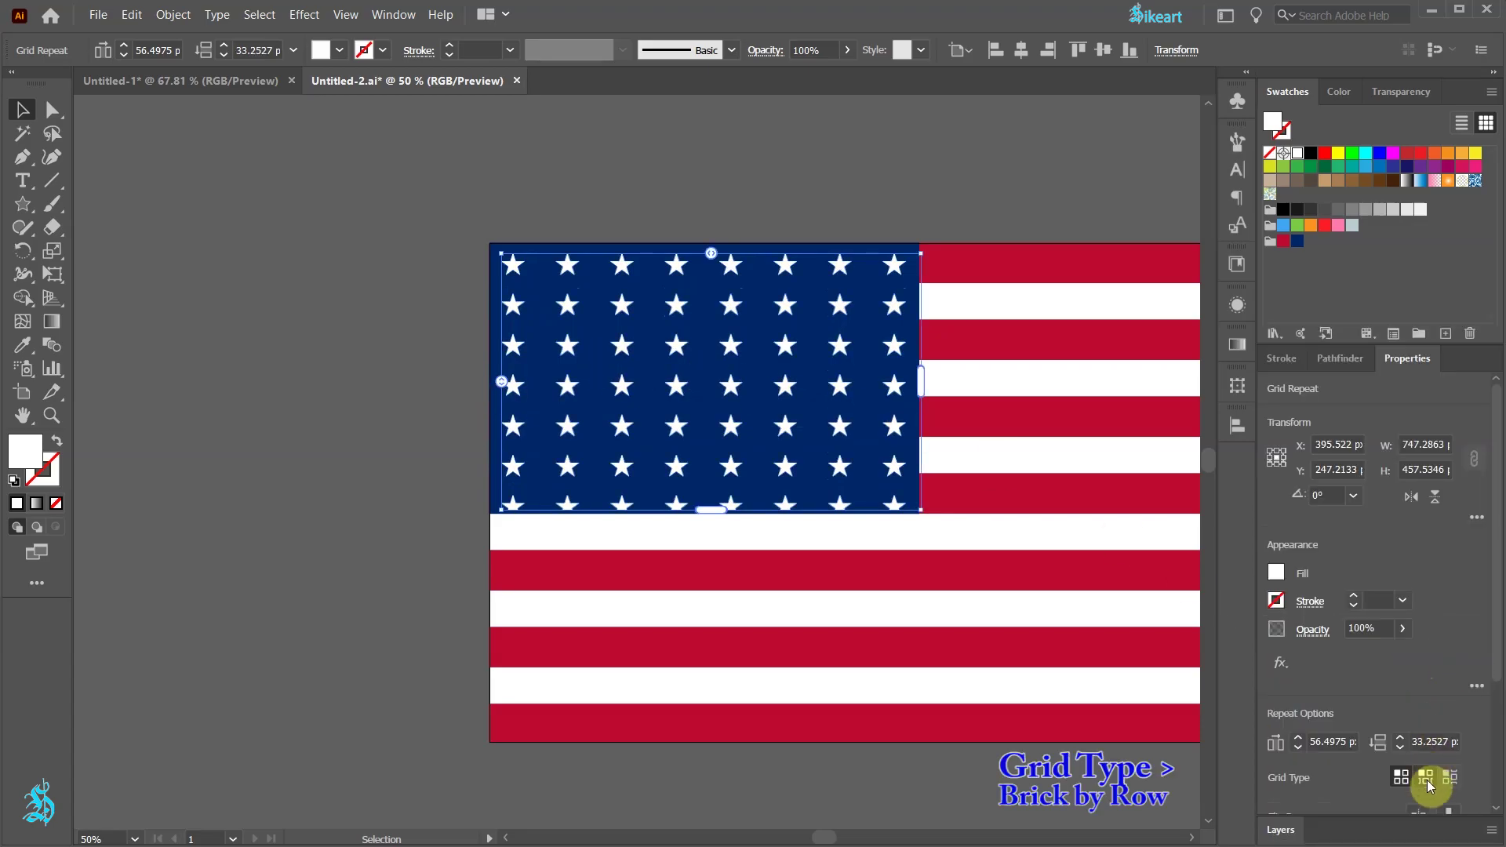
pyautogui.click(1427, 779)
pyautogui.scroll(-2, 1491, 706)
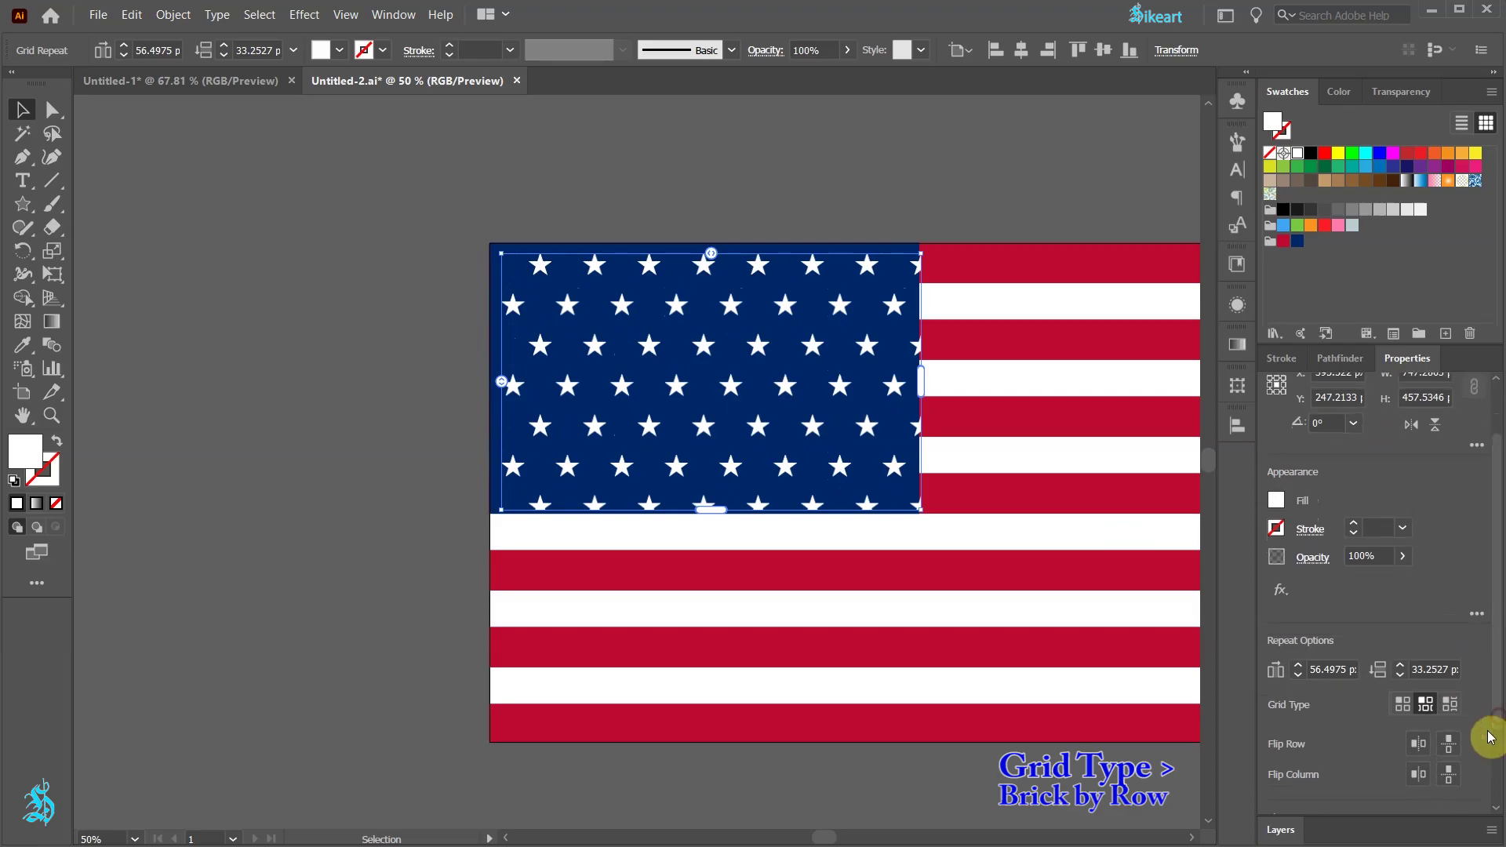
pyautogui.scroll(1, 620, 333)
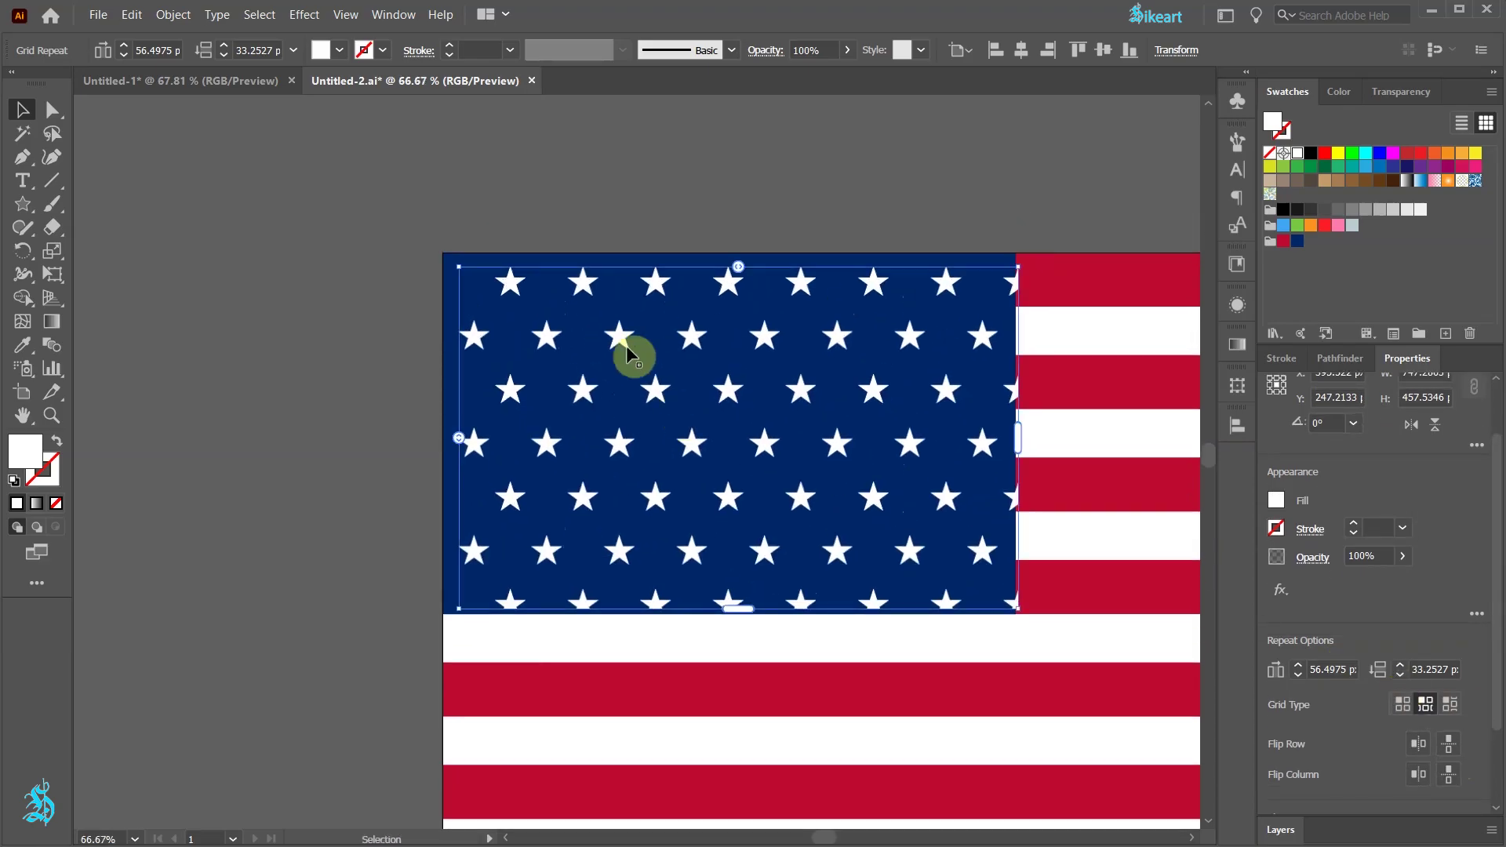
# Shift the star grid left, add a column, and widen horizontal spacing to about 98.46 px
pyautogui.moveTo(510, 284); pyautogui.dragTo(471, 281)
pyautogui.moveTo(979, 436); pyautogui.dragTo(1036, 434)
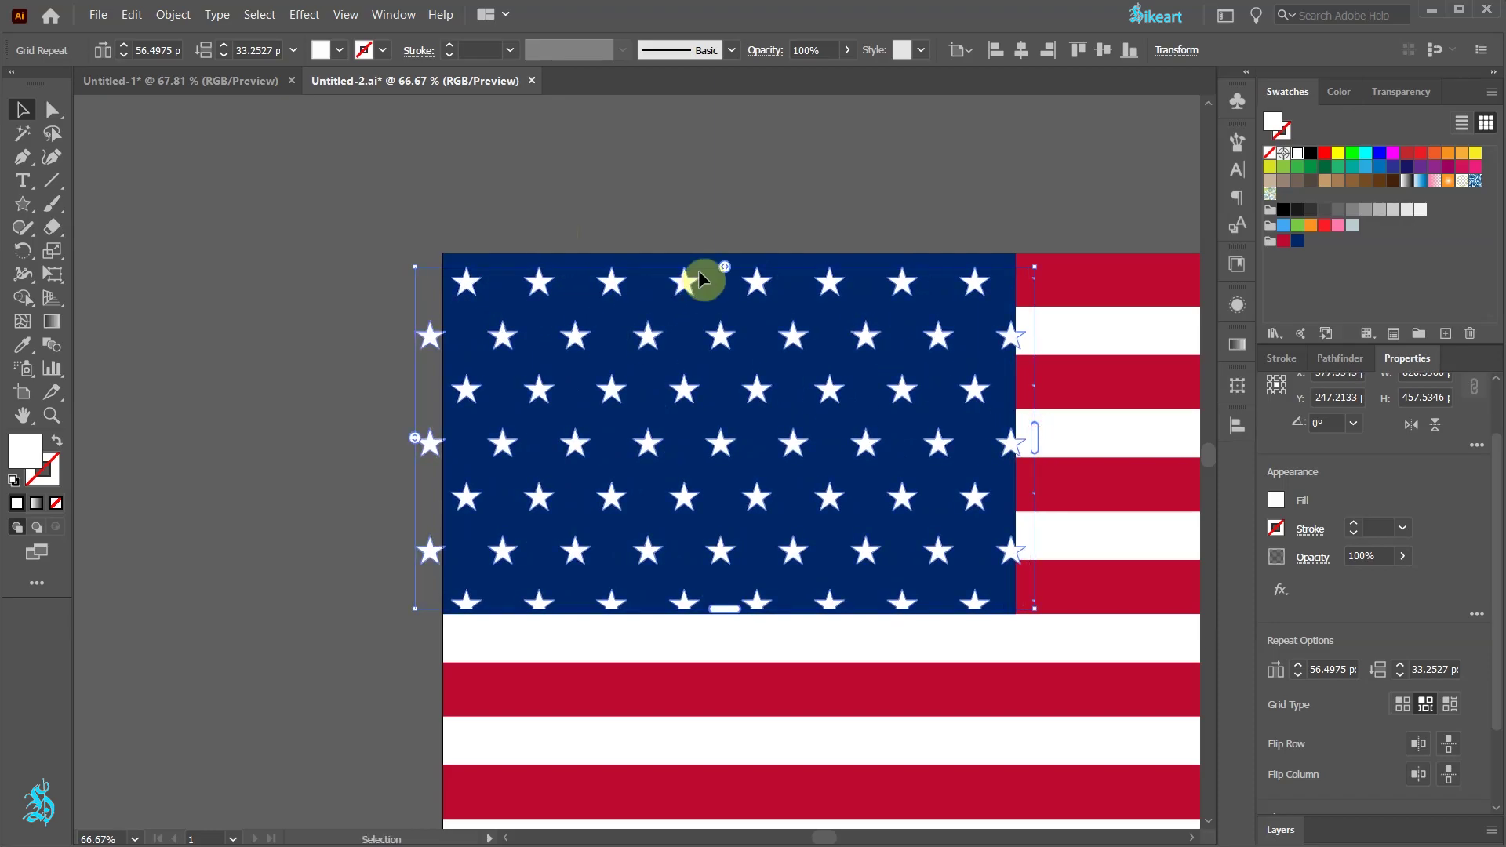
pyautogui.moveTo(724, 267); pyautogui.dragTo(757, 270)
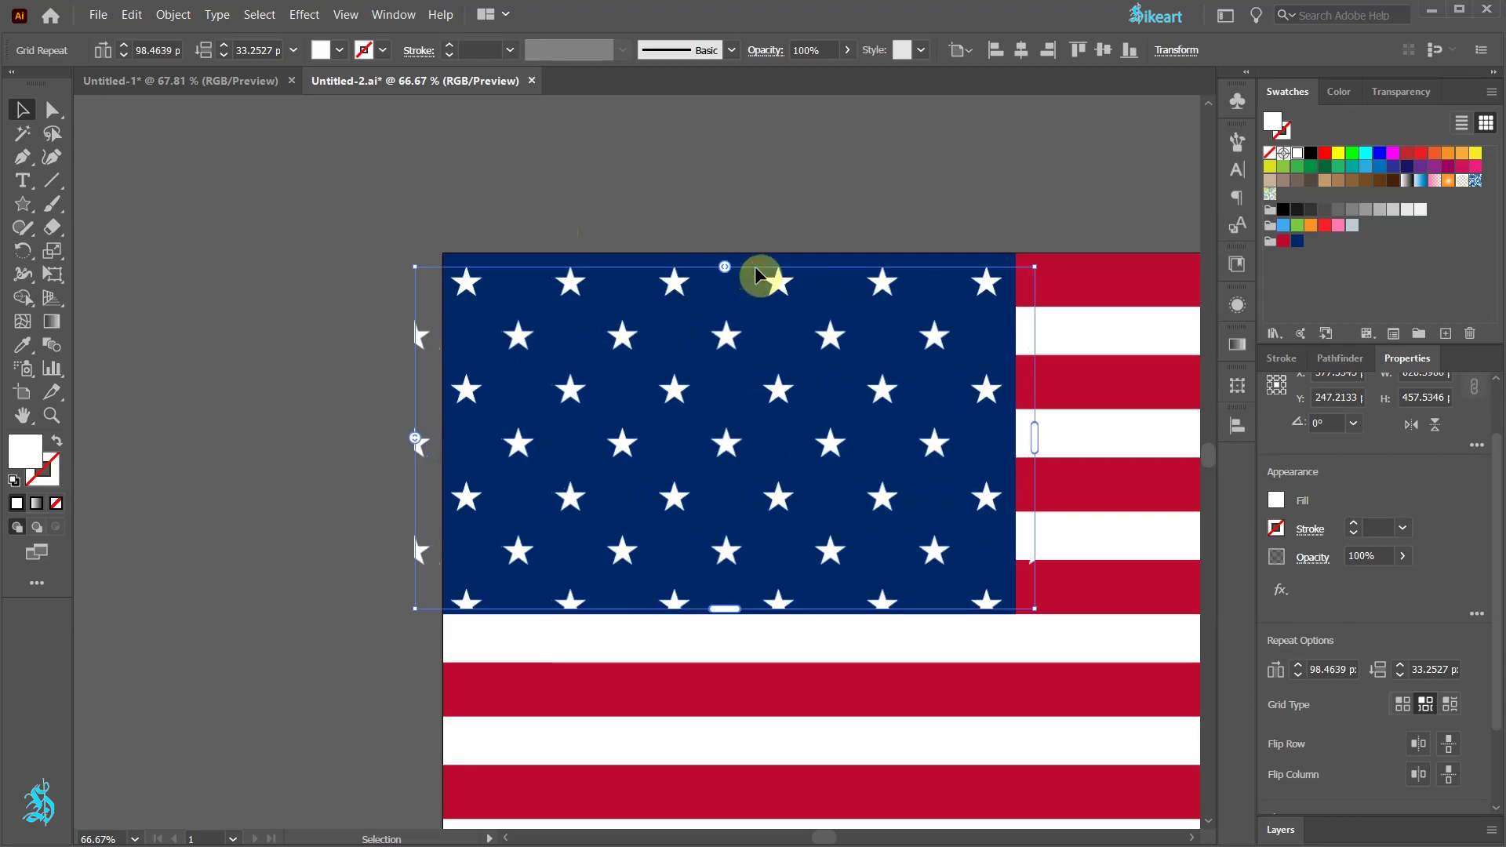
# Tighten star row spacing to 13.1657, move the grid left of the flag, and trim its right edge
pyautogui.moveTo(414, 436); pyautogui.dragTo(414, 431)
pyautogui.moveTo(597, 649); pyautogui.dragTo(952, 428)
pyautogui.moveTo(1007, 384); pyautogui.dragTo(626, 410)
pyautogui.moveTo(582, 364); pyautogui.dragTo(511, 360)
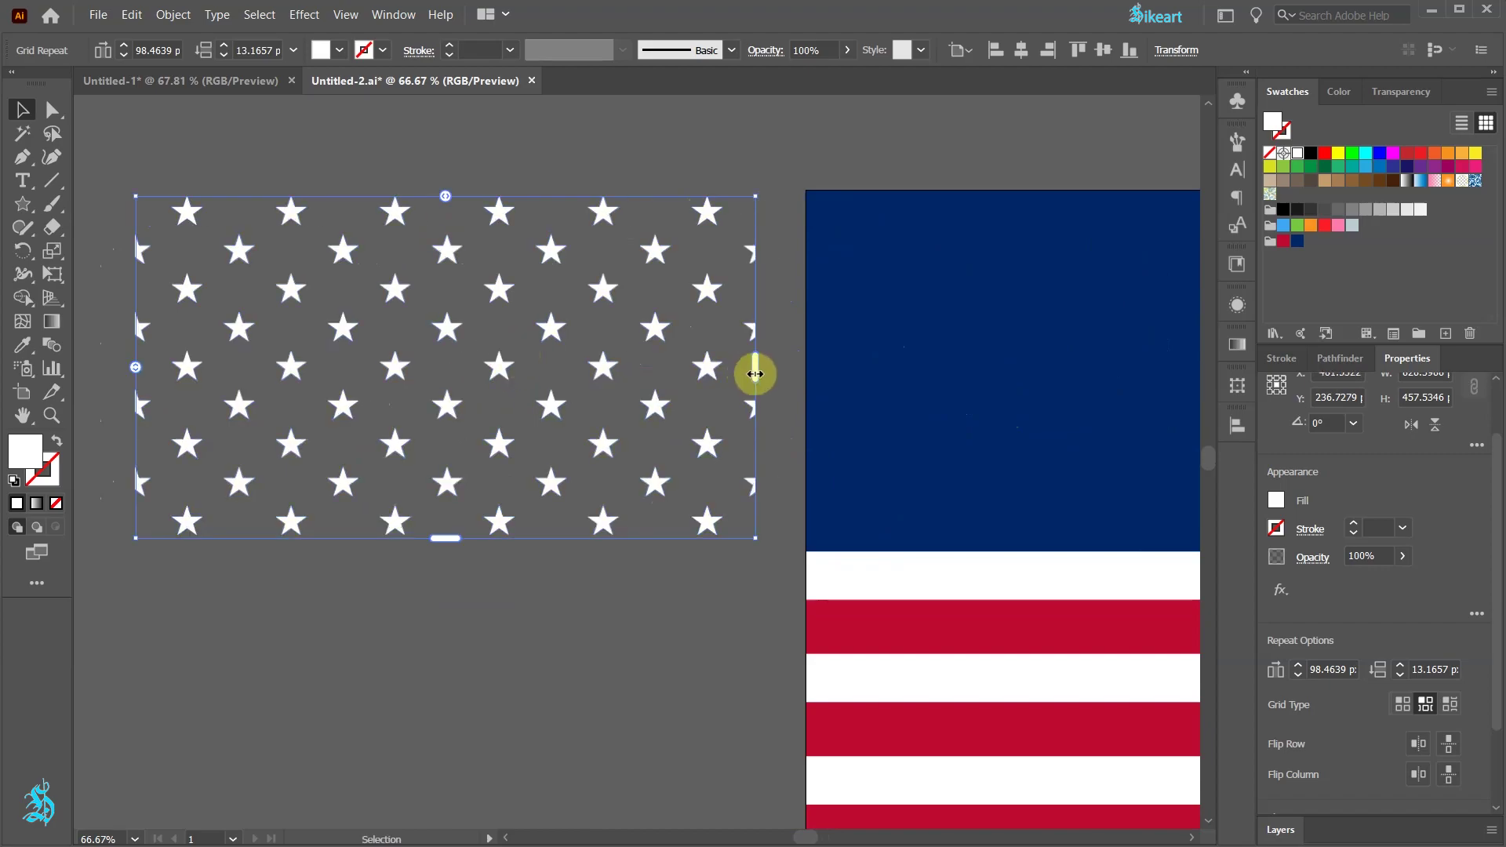
pyautogui.moveTo(754, 374); pyautogui.dragTo(736, 375)
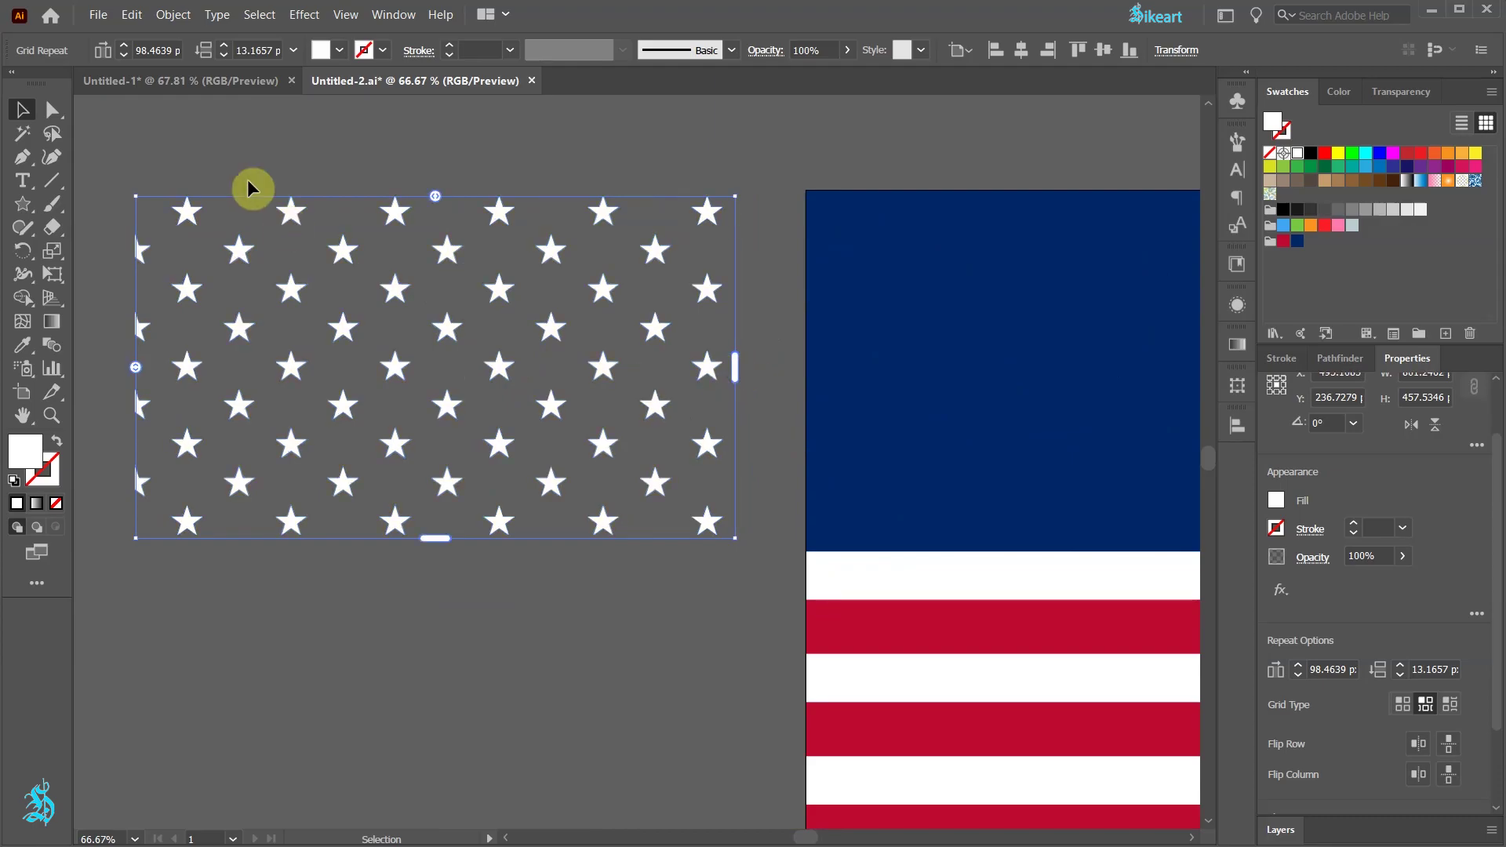
# Expand the star grid repeat into a clip group of white stars and deselect it
pyautogui.click(172, 16)
pyautogui.click(246, 209)
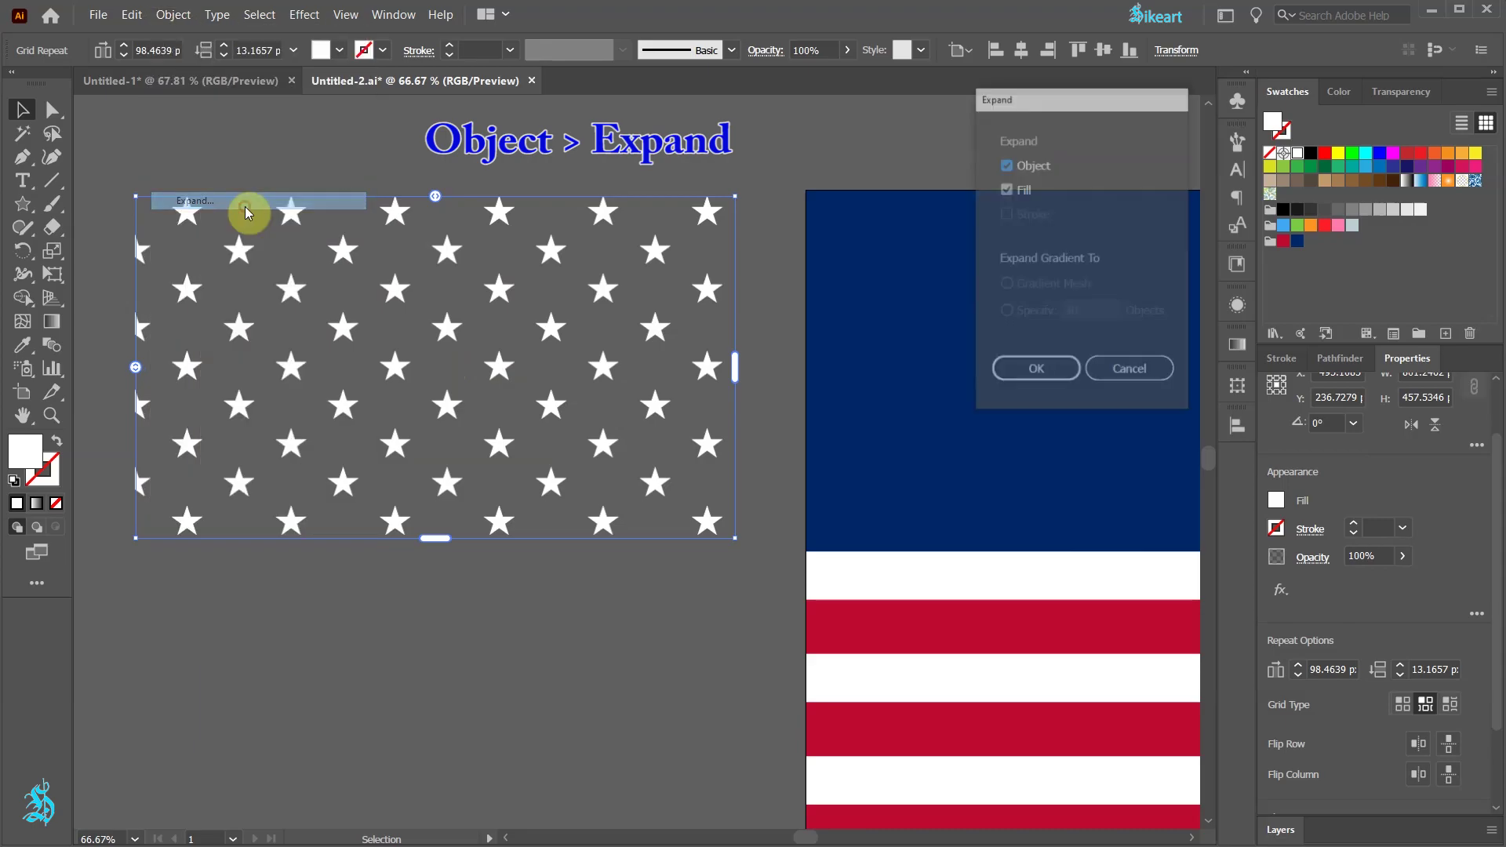
pyautogui.click(954, 363)
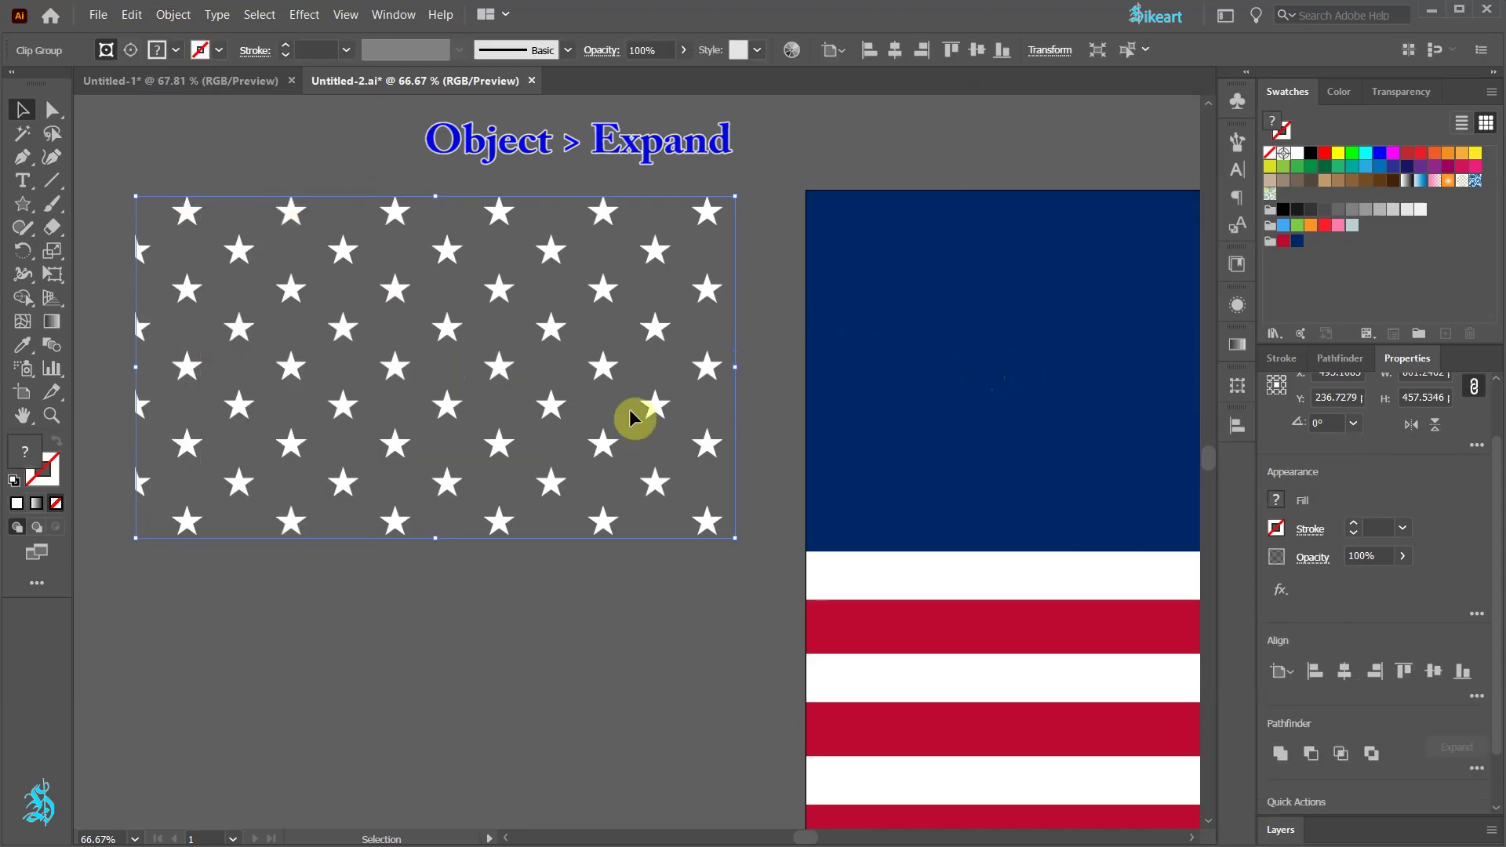
pyautogui.click(200, 169)
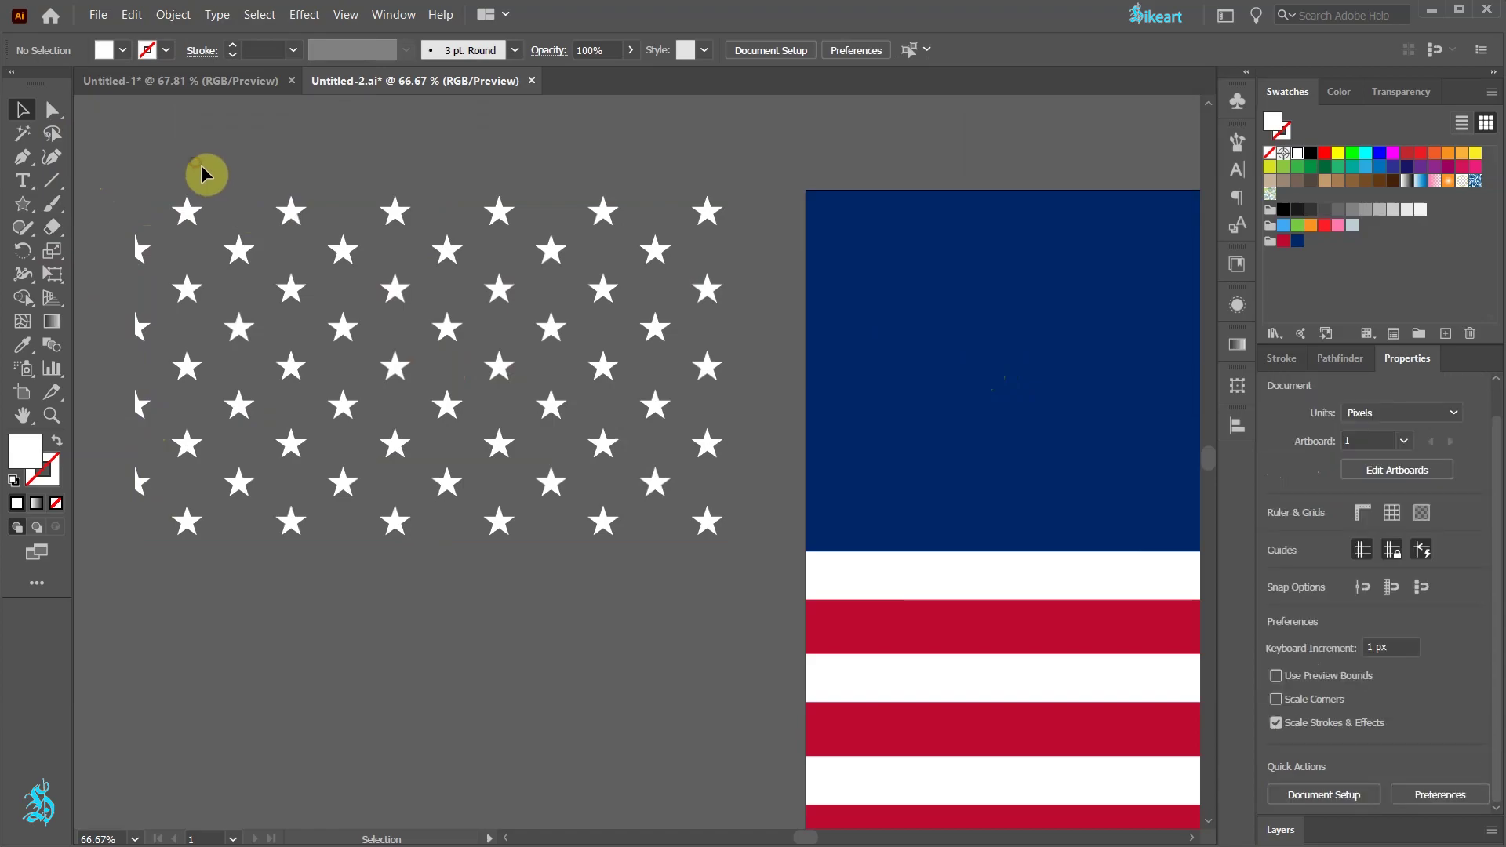
pyautogui.click(53, 112)
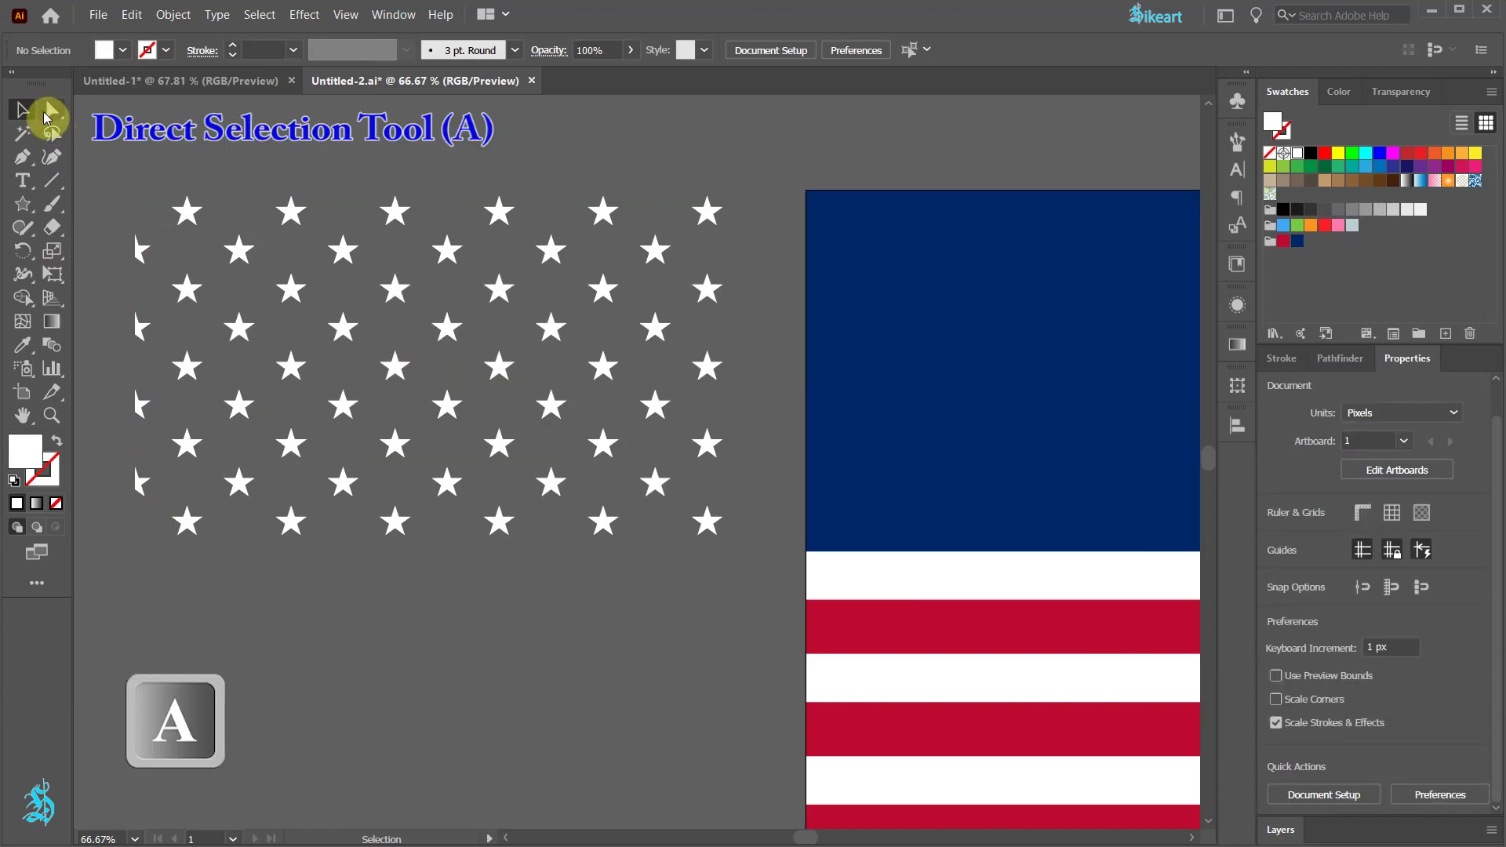
# Select and delete four cut-off stars along the star grid's left edge
pyautogui.click(143, 257)
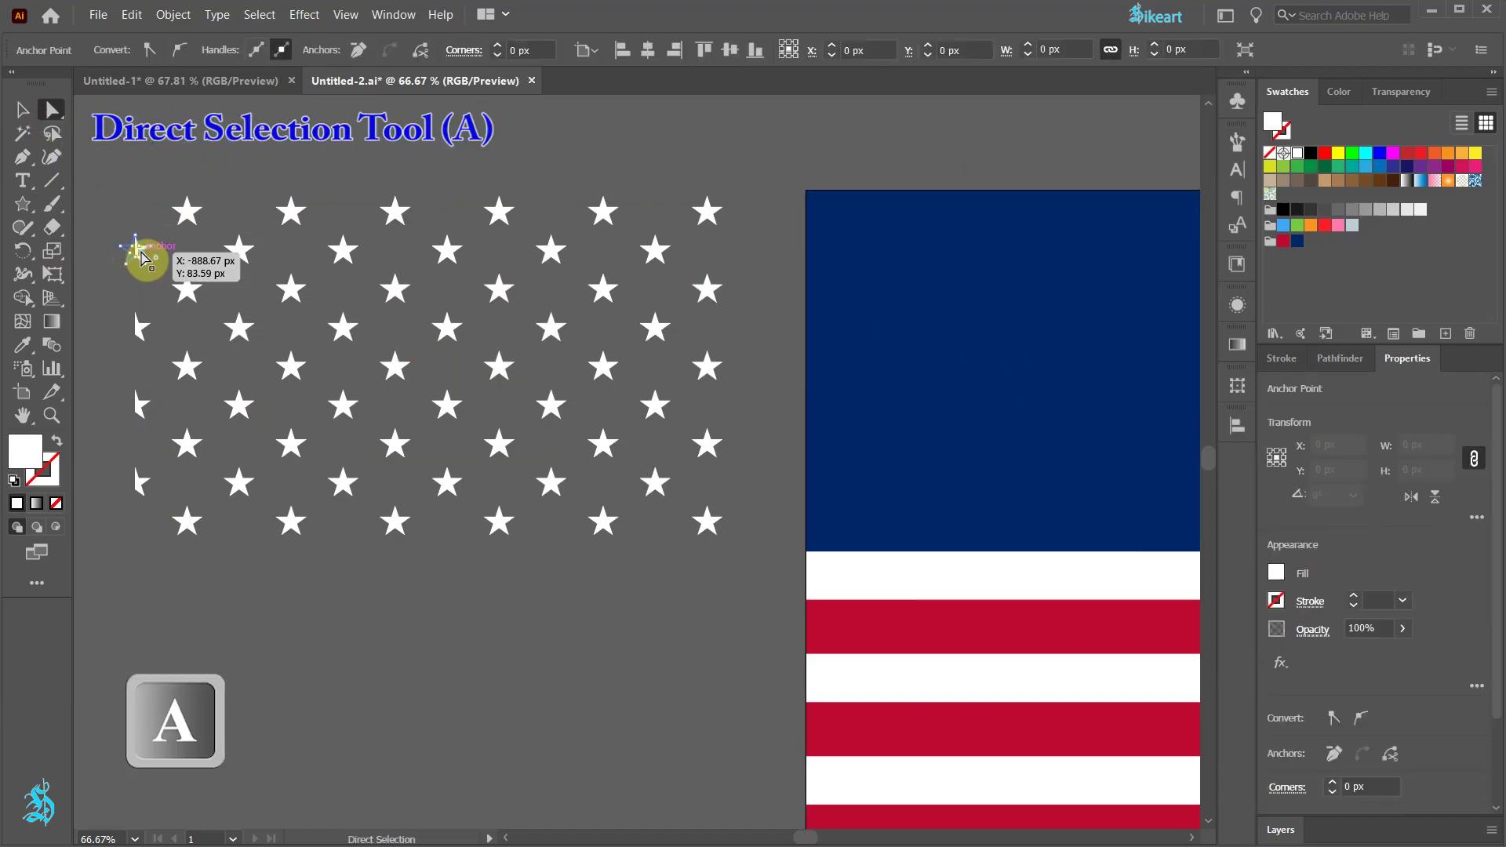
pyautogui.keyDown('shift'); pyautogui.click(141, 327); pyautogui.keyUp('shift')
pyautogui.keyDown('shift'); pyautogui.click(151, 410); pyautogui.keyUp('shift')
pyautogui.keyDown('shift'); pyautogui.click(148, 488); pyautogui.keyUp('shift')
pyautogui.press('Delete')
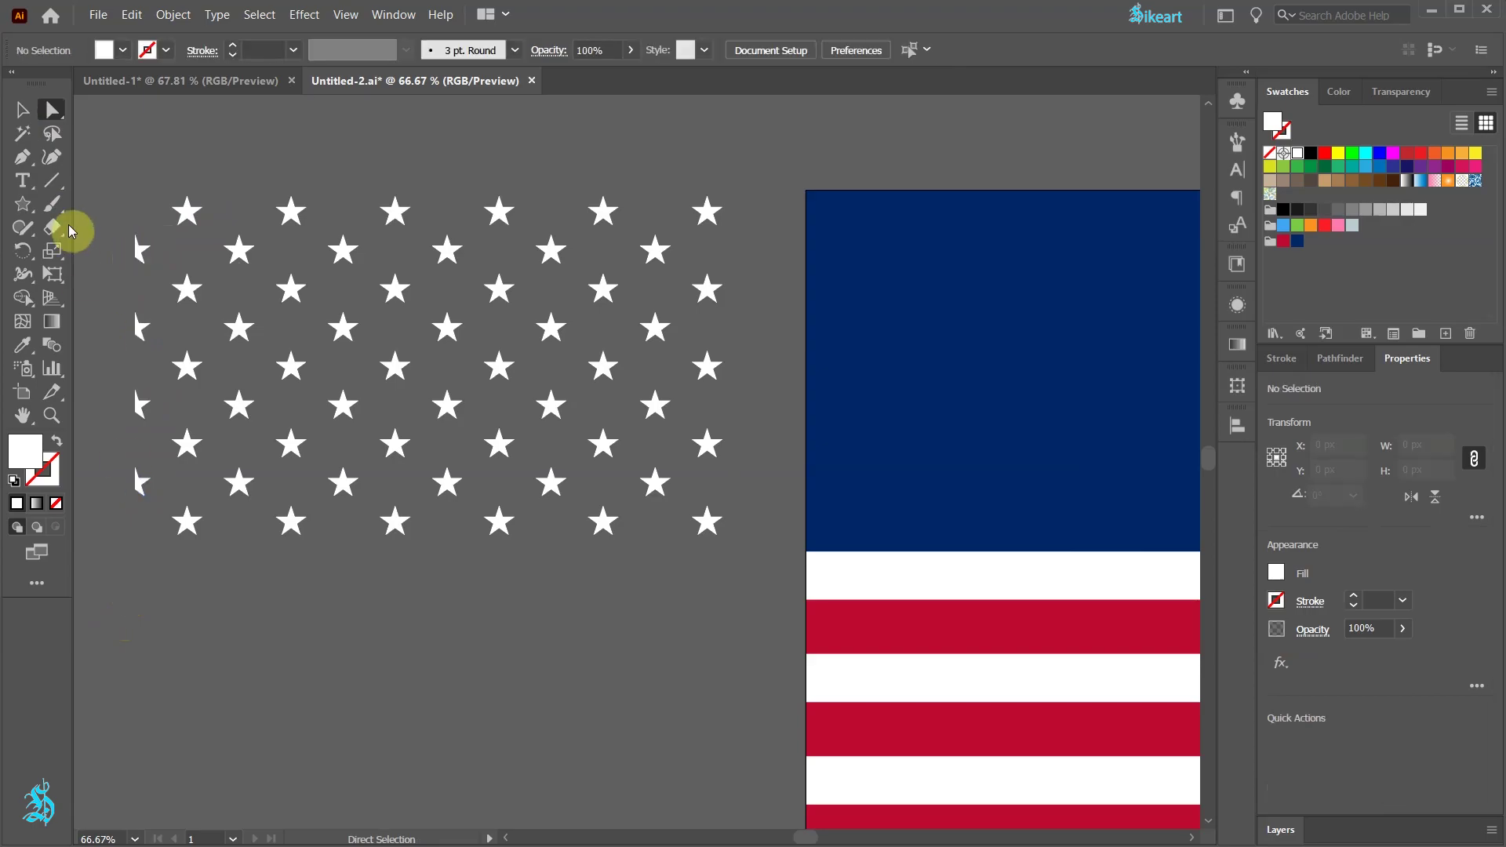
# Lasso and delete the remaining partial left-column stars in Outline view, then return to Preview
pyautogui.press('q')
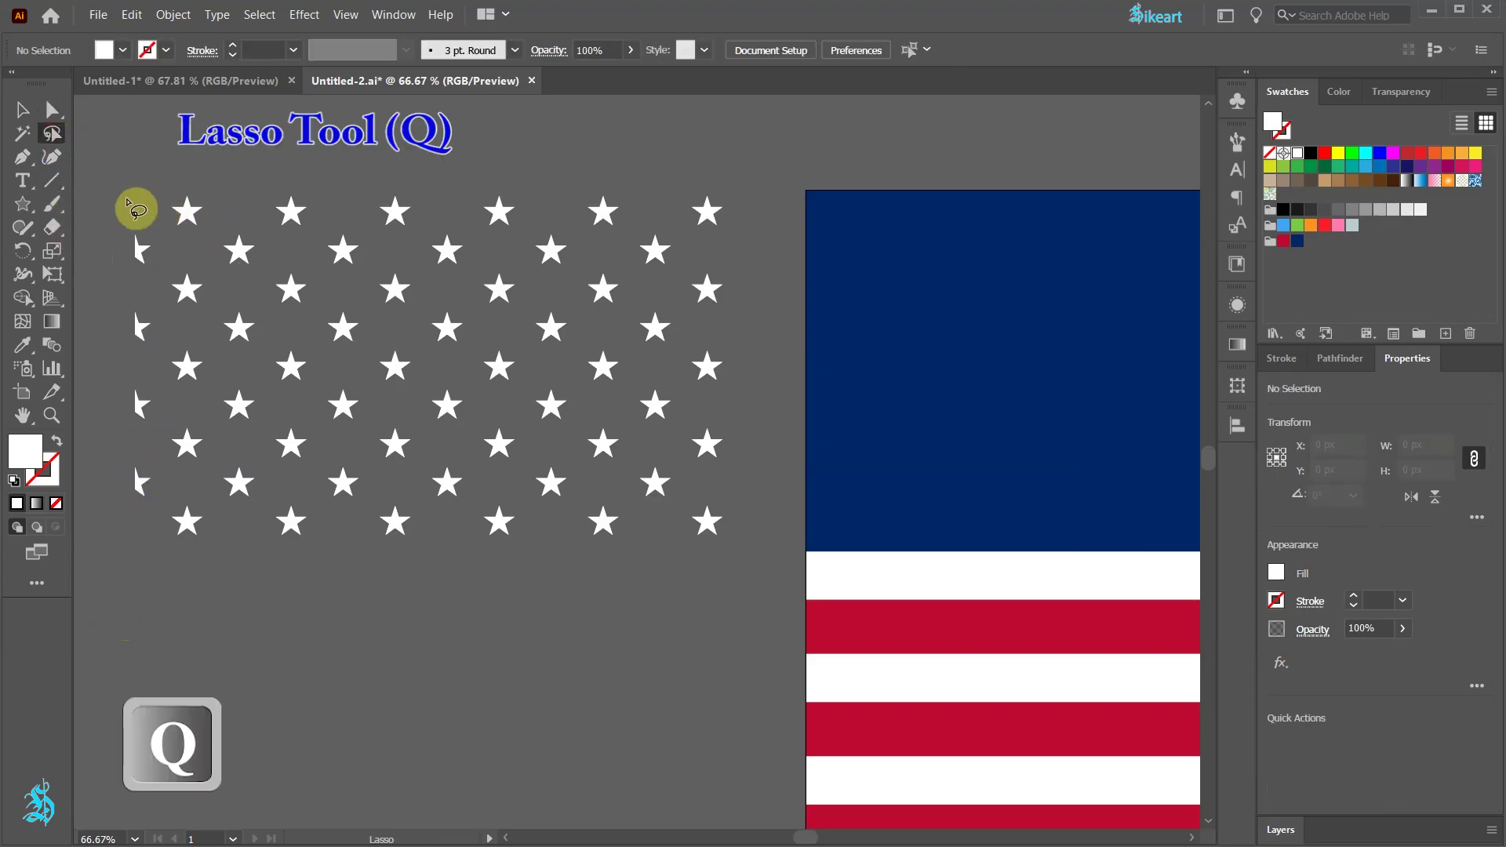
pyautogui.hotkey('ctrl', 'y')
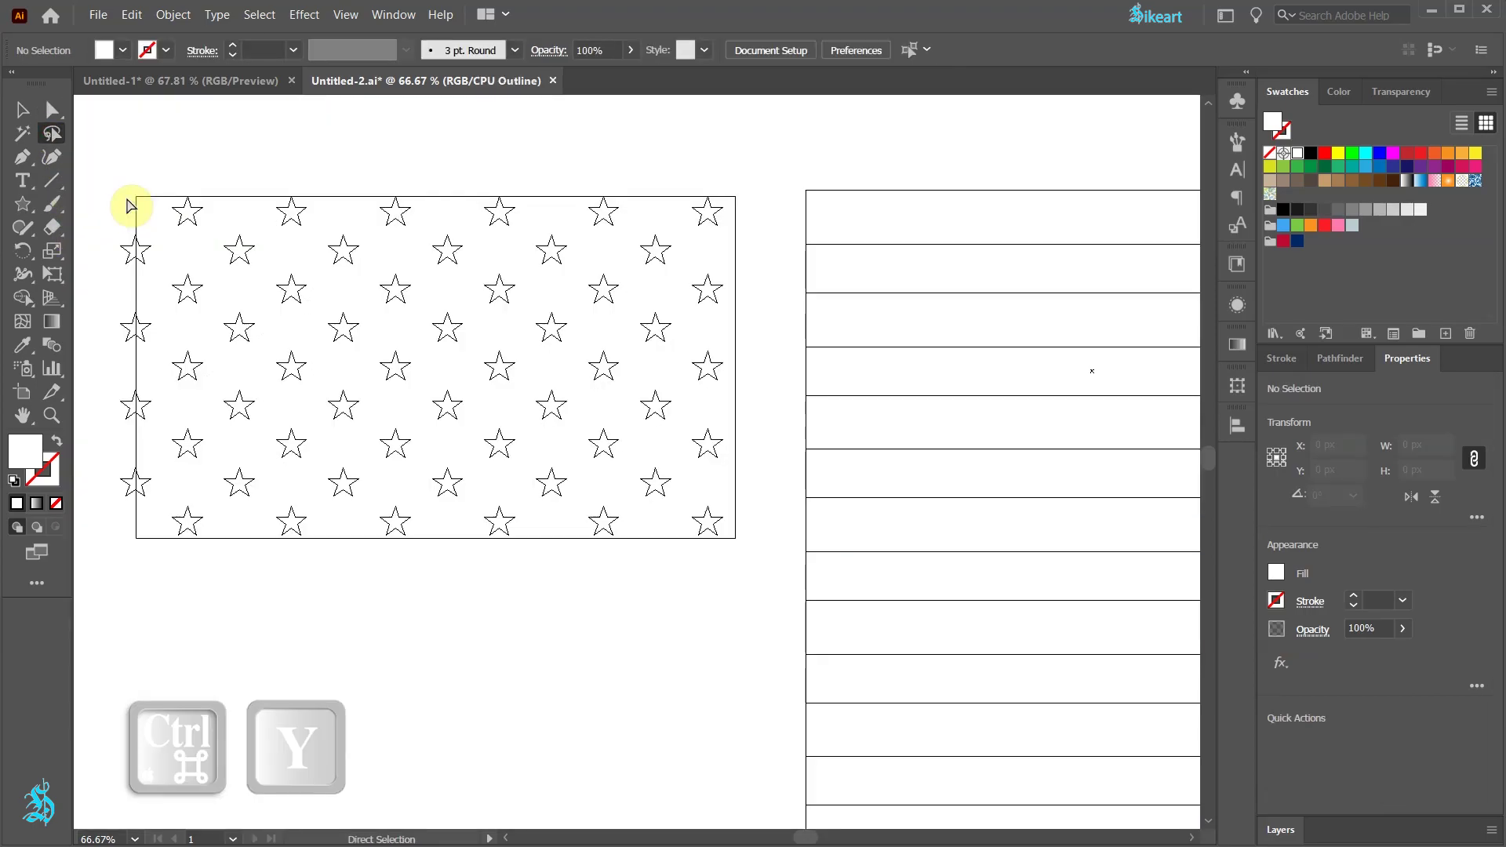
pyautogui.moveTo(137, 251)
pyautogui.mouseDown()
pyautogui.moveTo(130, 416)
pyautogui.moveTo(92, 387)
pyautogui.moveTo(210, 236)
pyautogui.mouseUp()
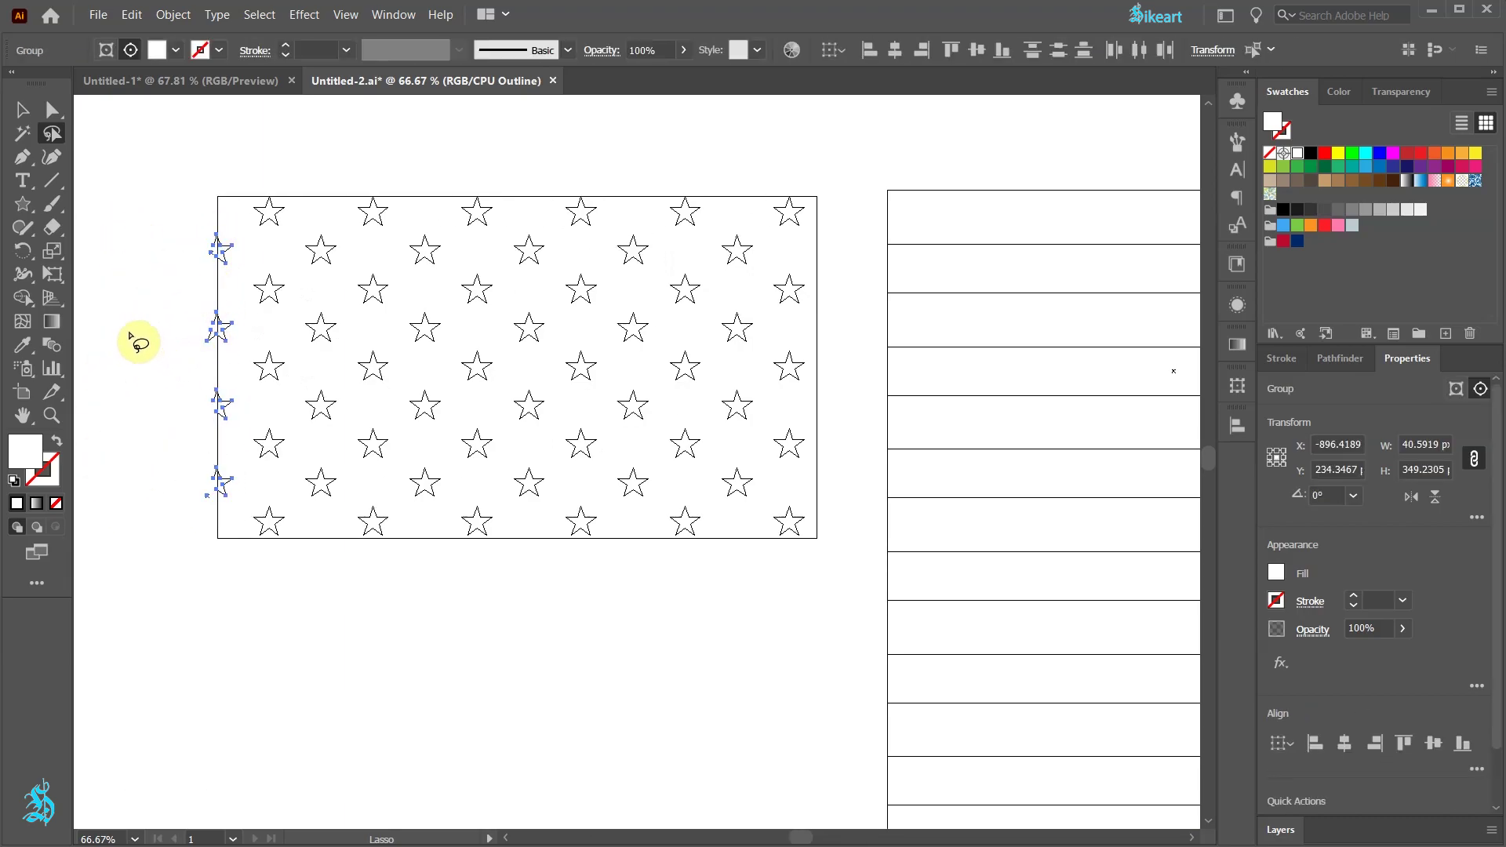
pyautogui.press('Delete')
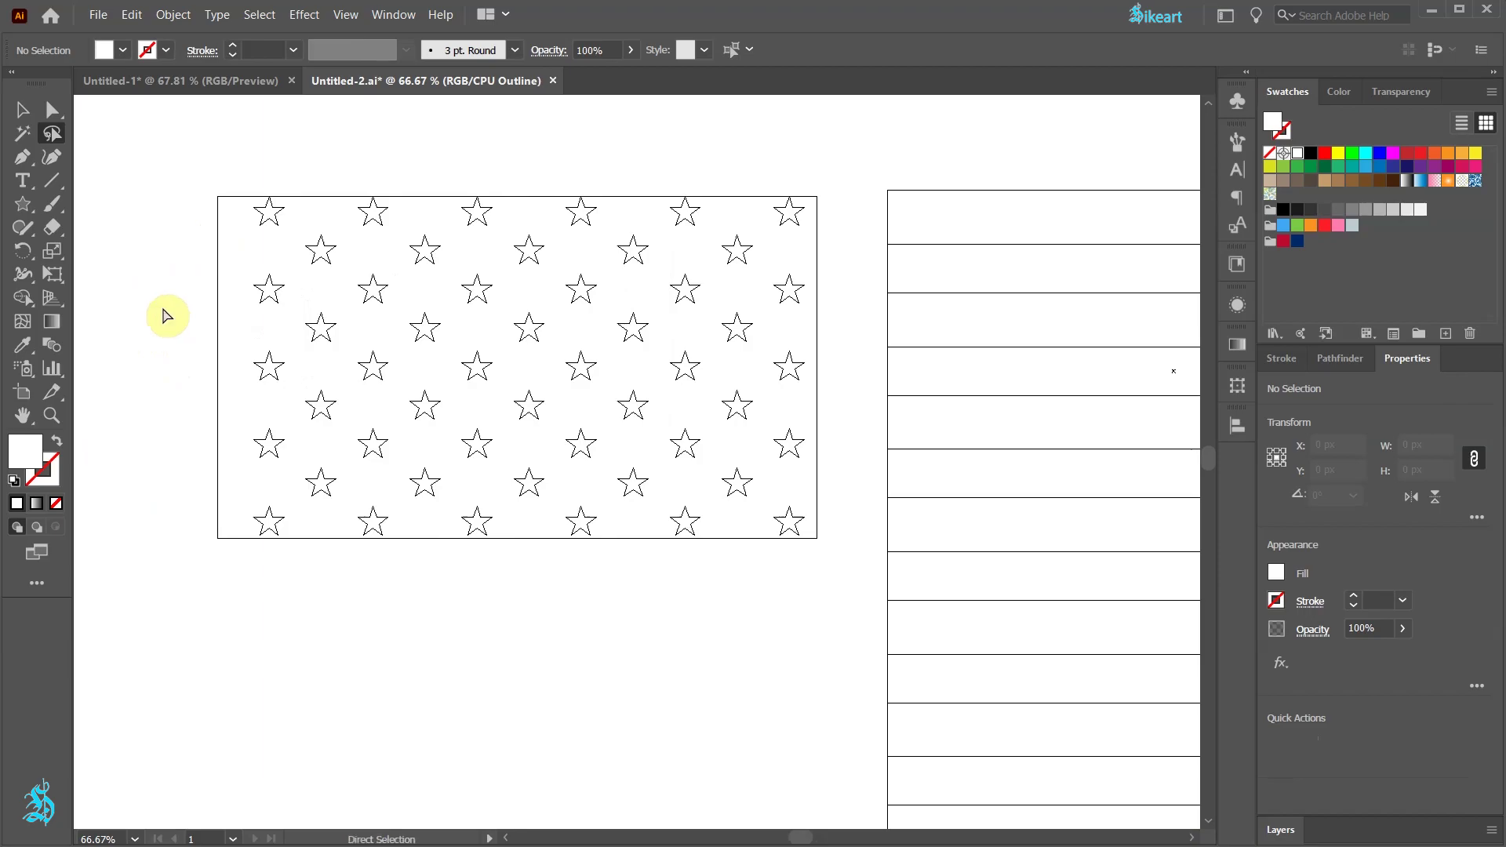
pyautogui.hotkey('ctrl', 'y')
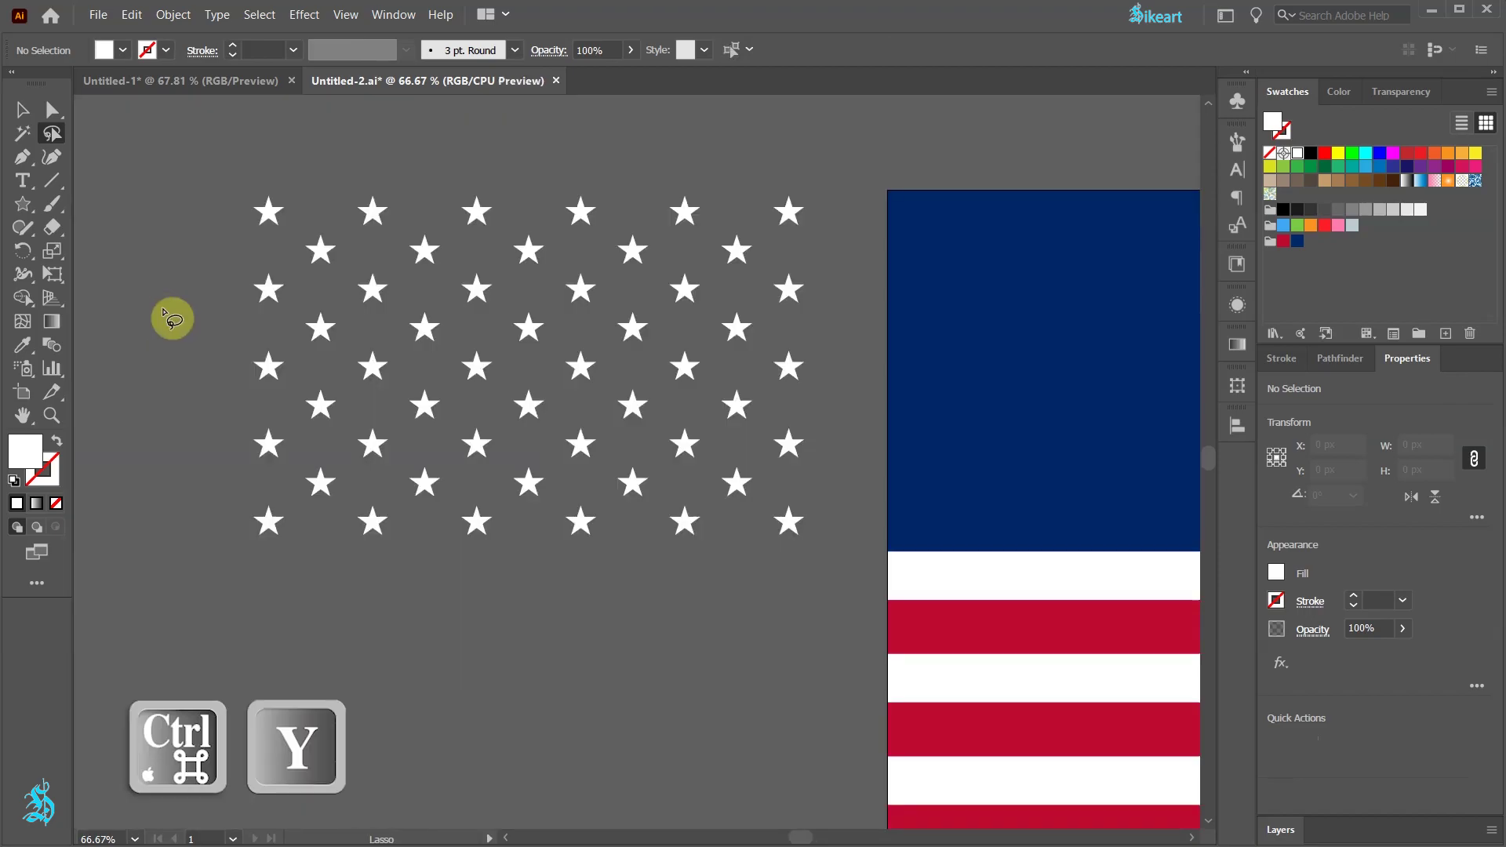
pyautogui.press('v')
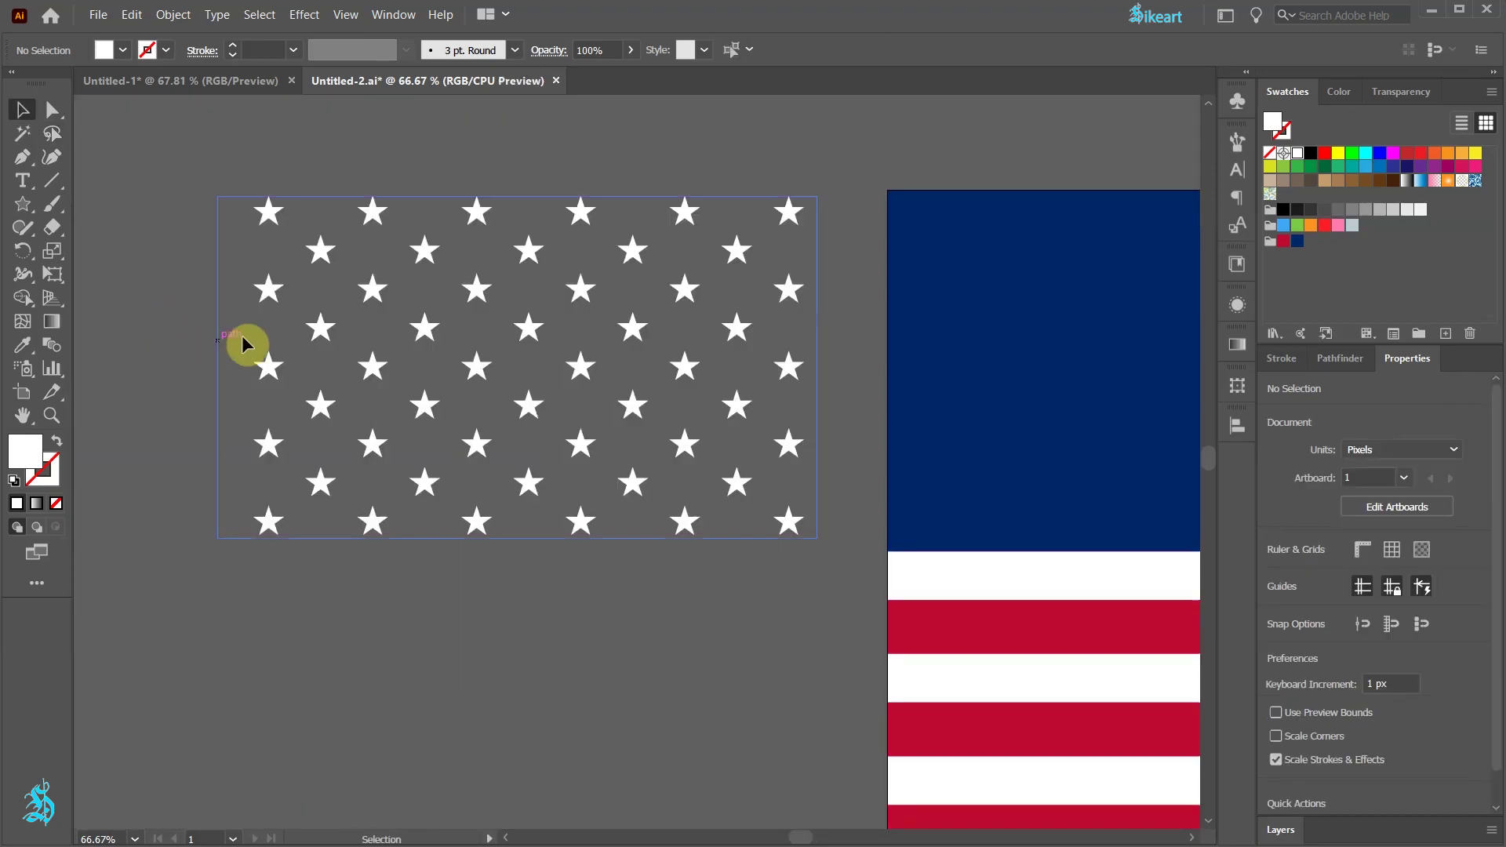
# Select the star clip group and apply Merge from the Pathfinder panel
pyautogui.click(429, 247)
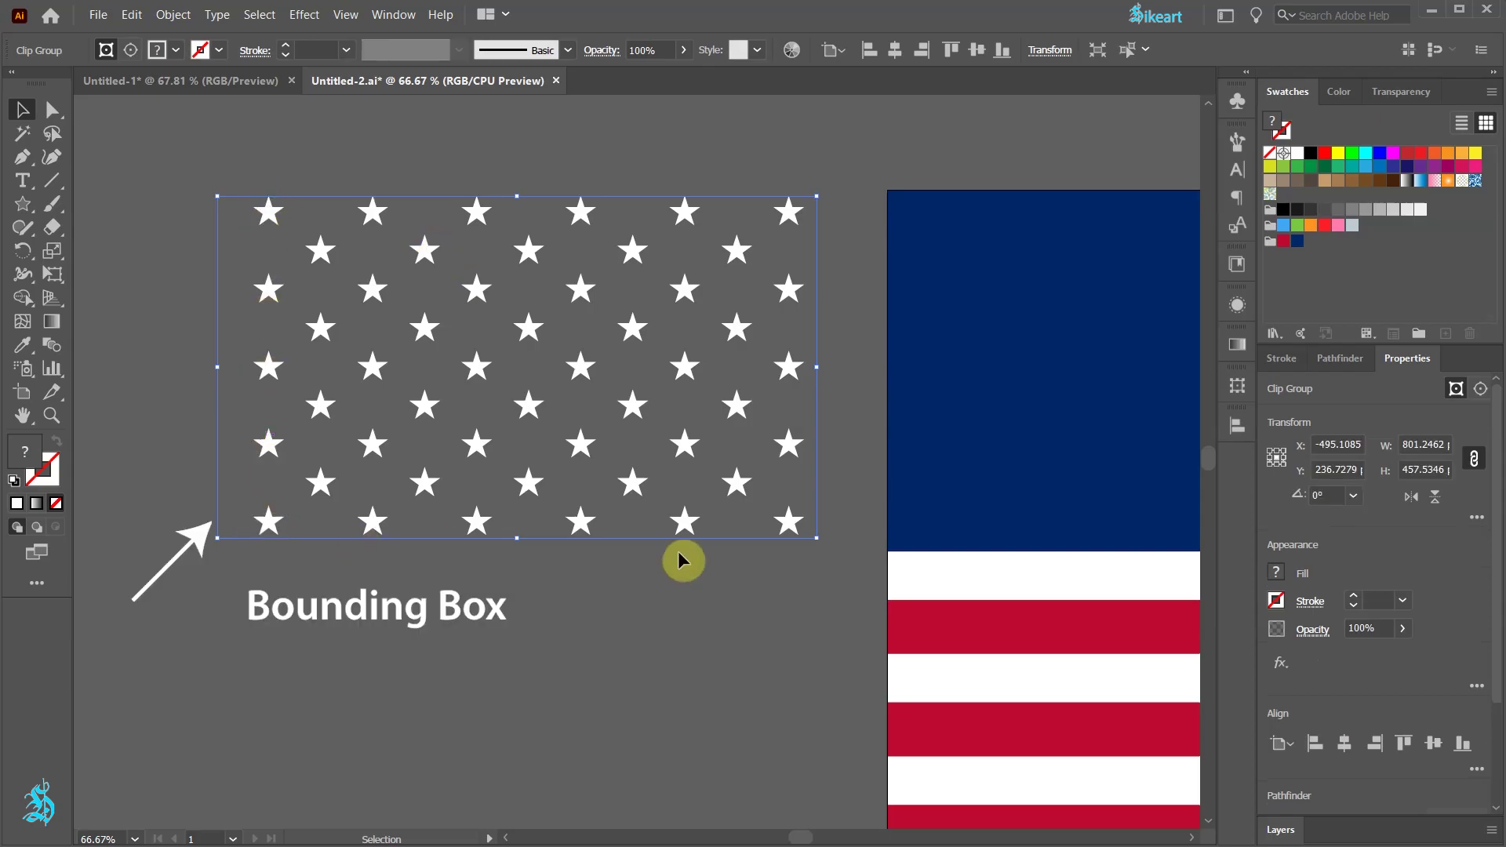
pyautogui.hotkey('shift', 'ctrl', 'F9')
pyautogui.click(1357, 797)
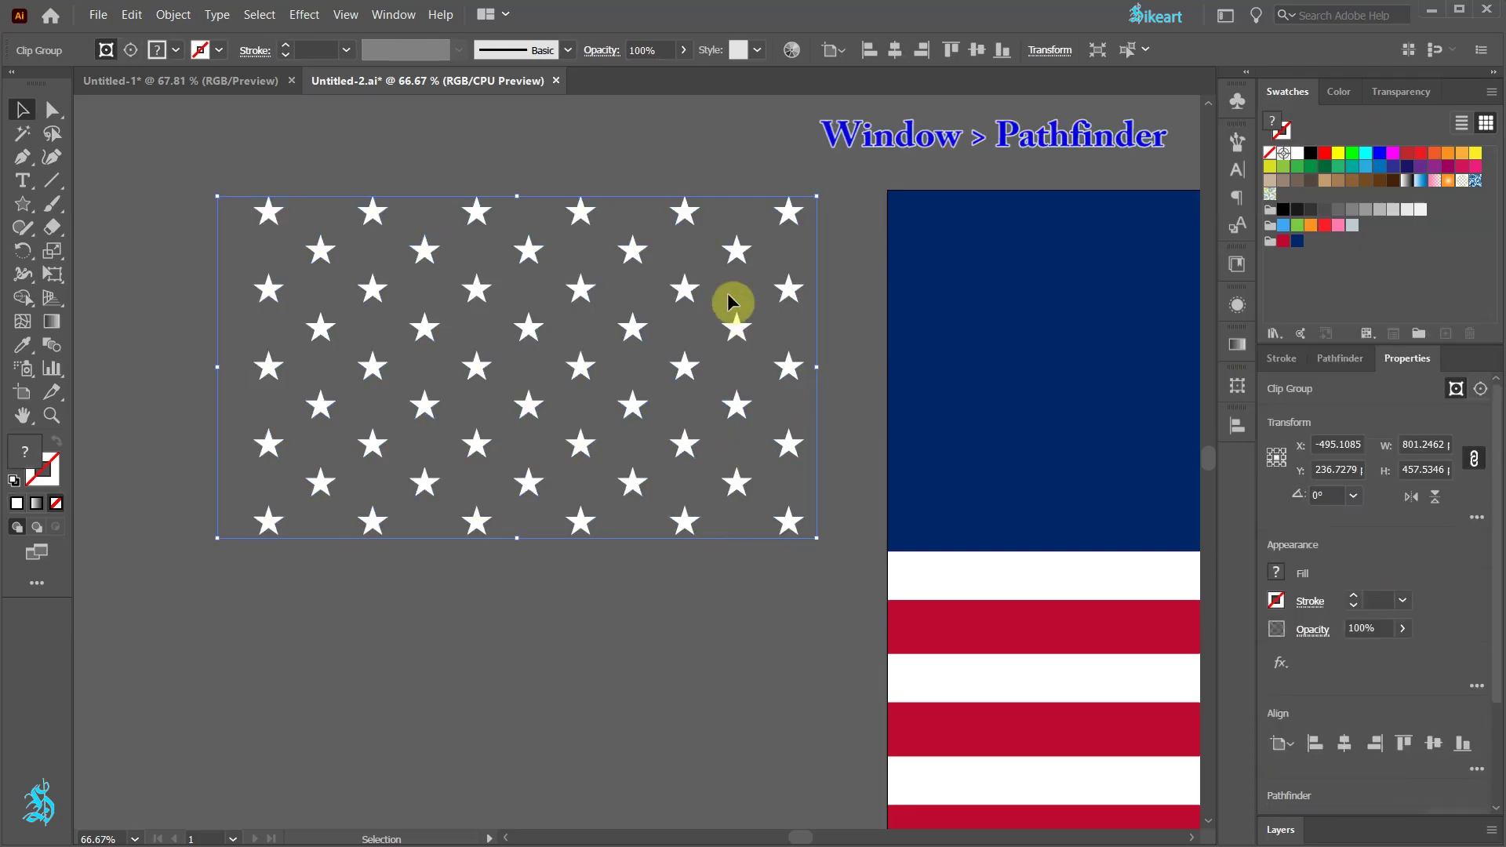
pyautogui.click(1338, 359)
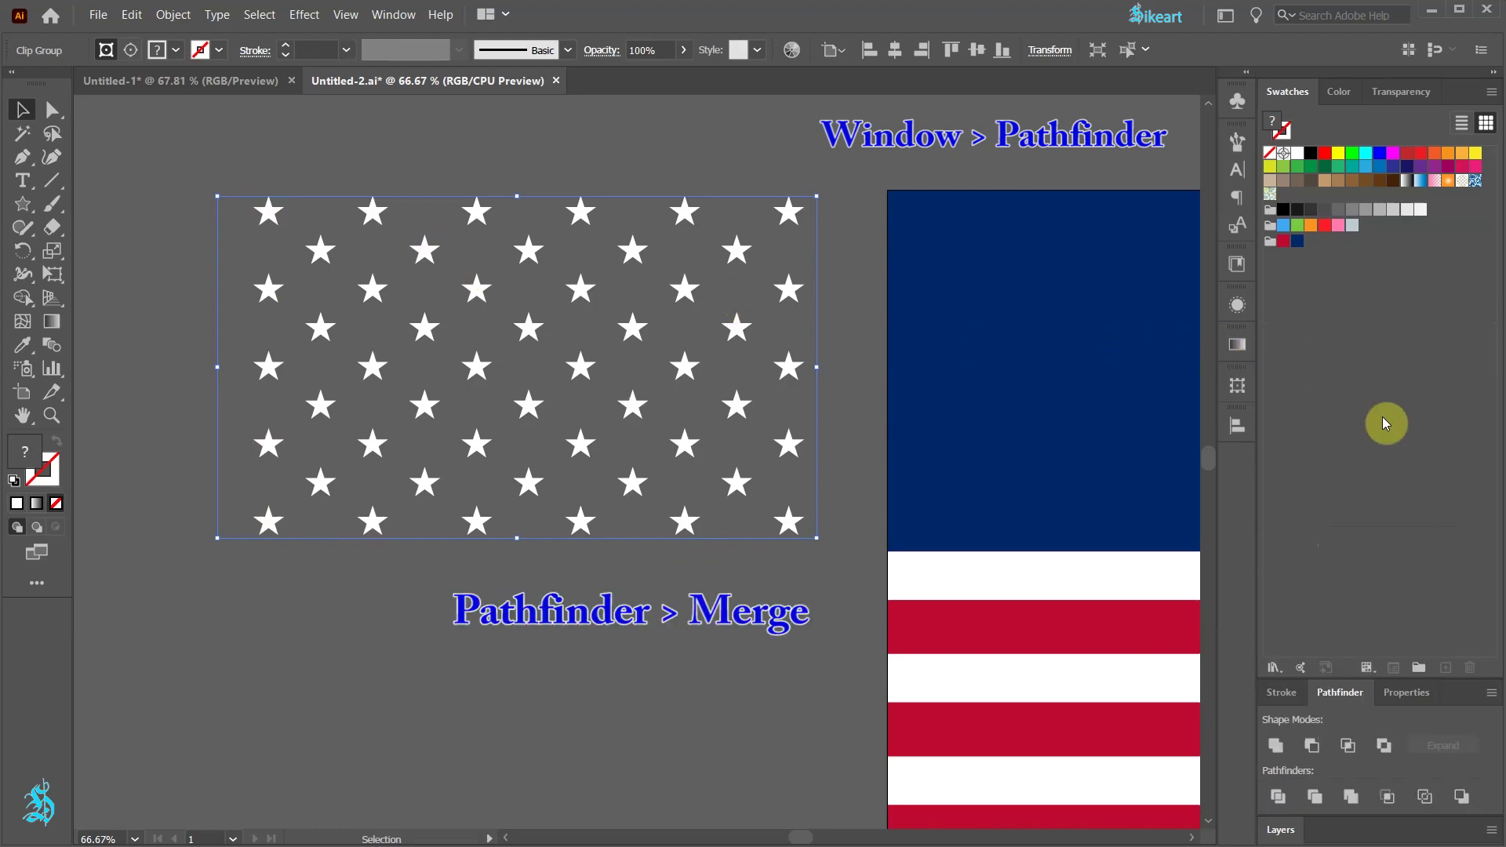
pyautogui.click(1357, 797)
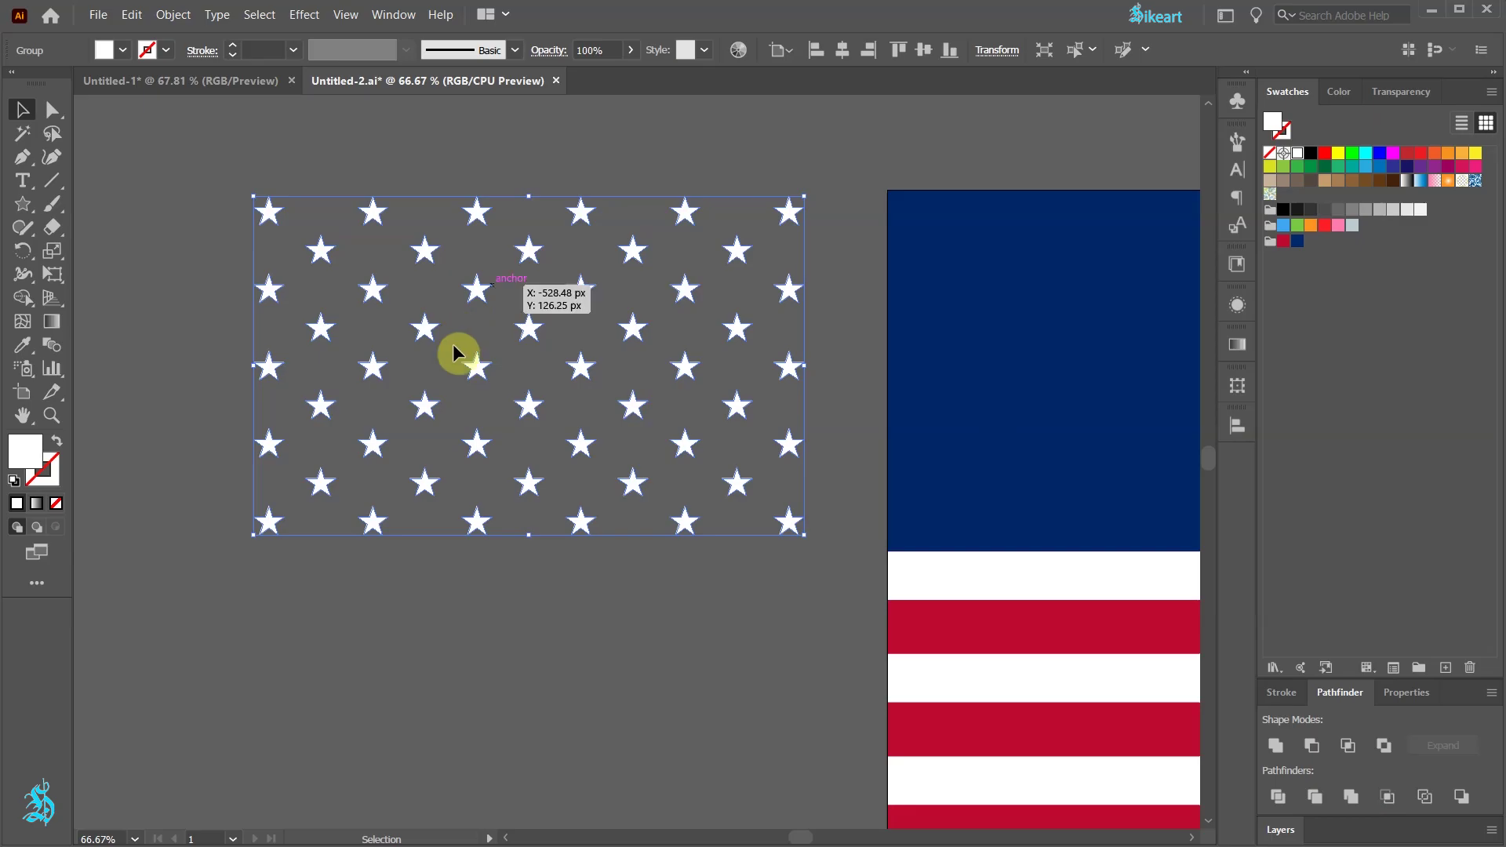
# Unlock the navy canton's <Path> layer and add the rectangle to the selected star group
pyautogui.hotkey('ctrl', '-')
pyautogui.moveTo(445, 342); pyautogui.dragTo(457, 304)
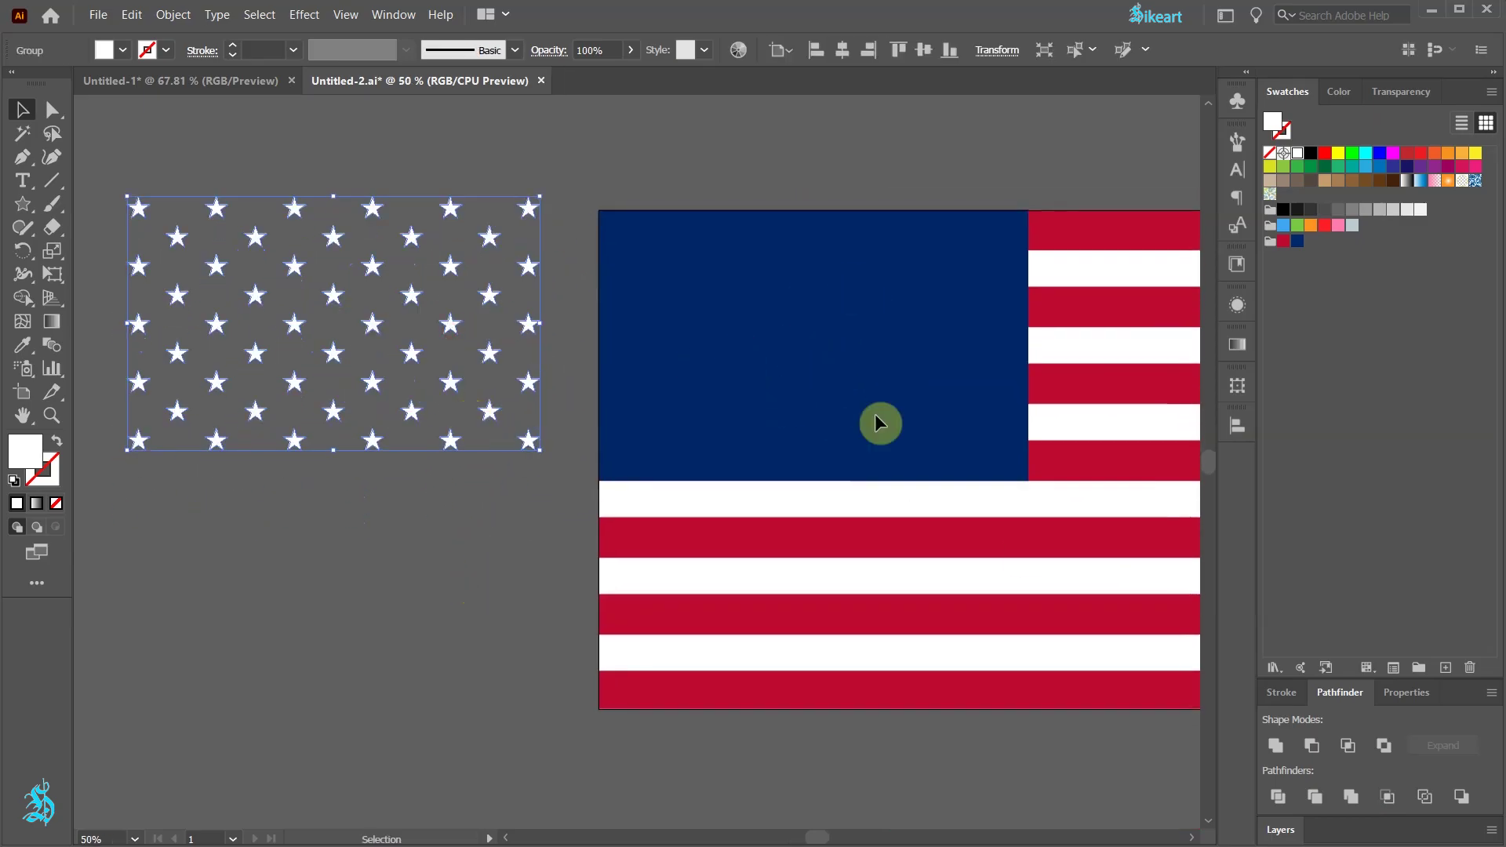
pyautogui.click(1281, 830)
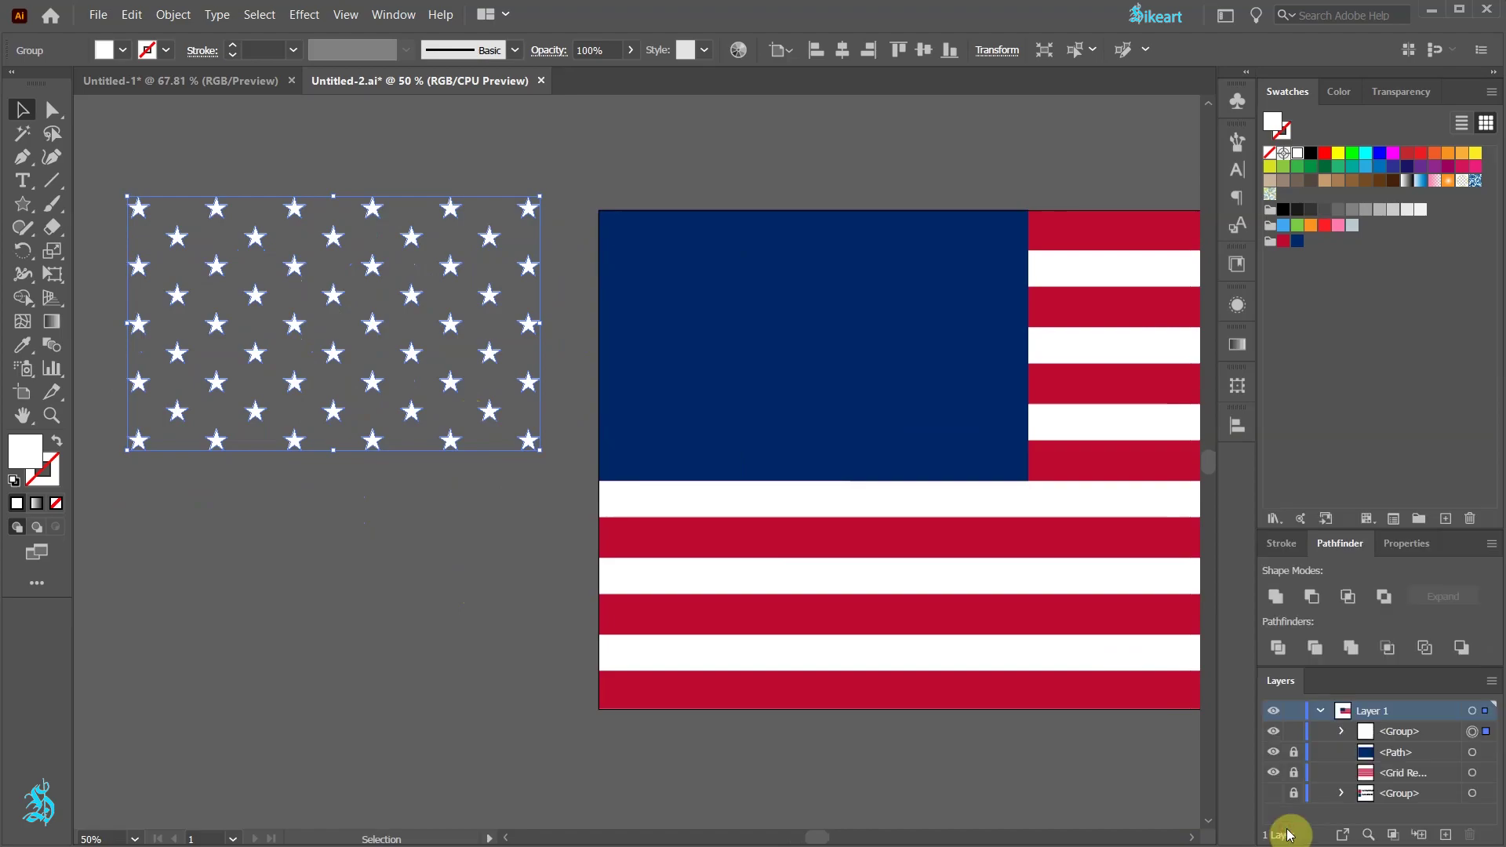
pyautogui.click(1296, 754)
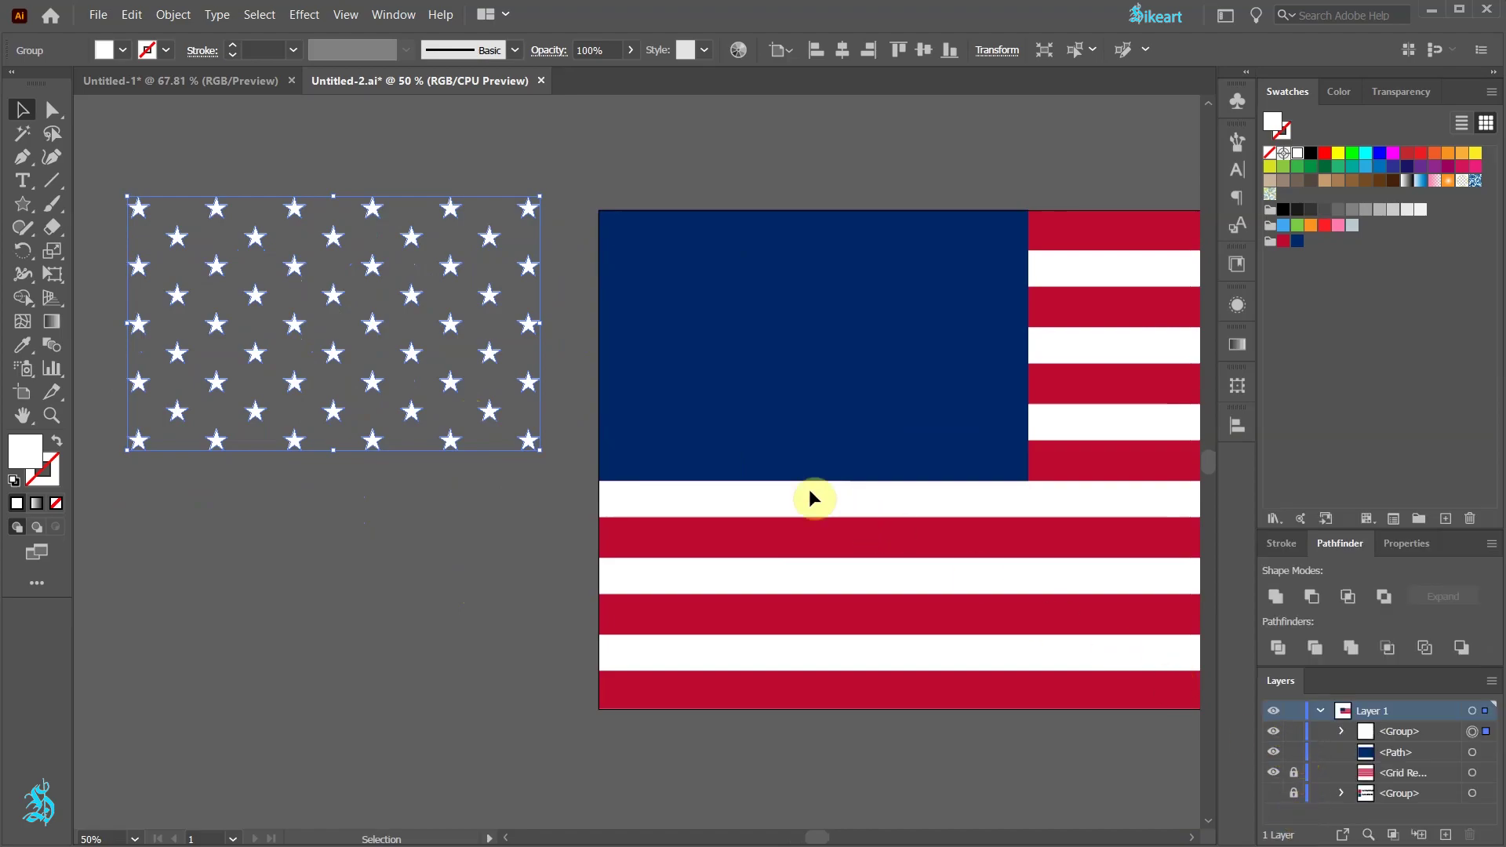
pyautogui.keyDown('shift'); pyautogui.click(643, 234); pyautogui.keyUp('shift')
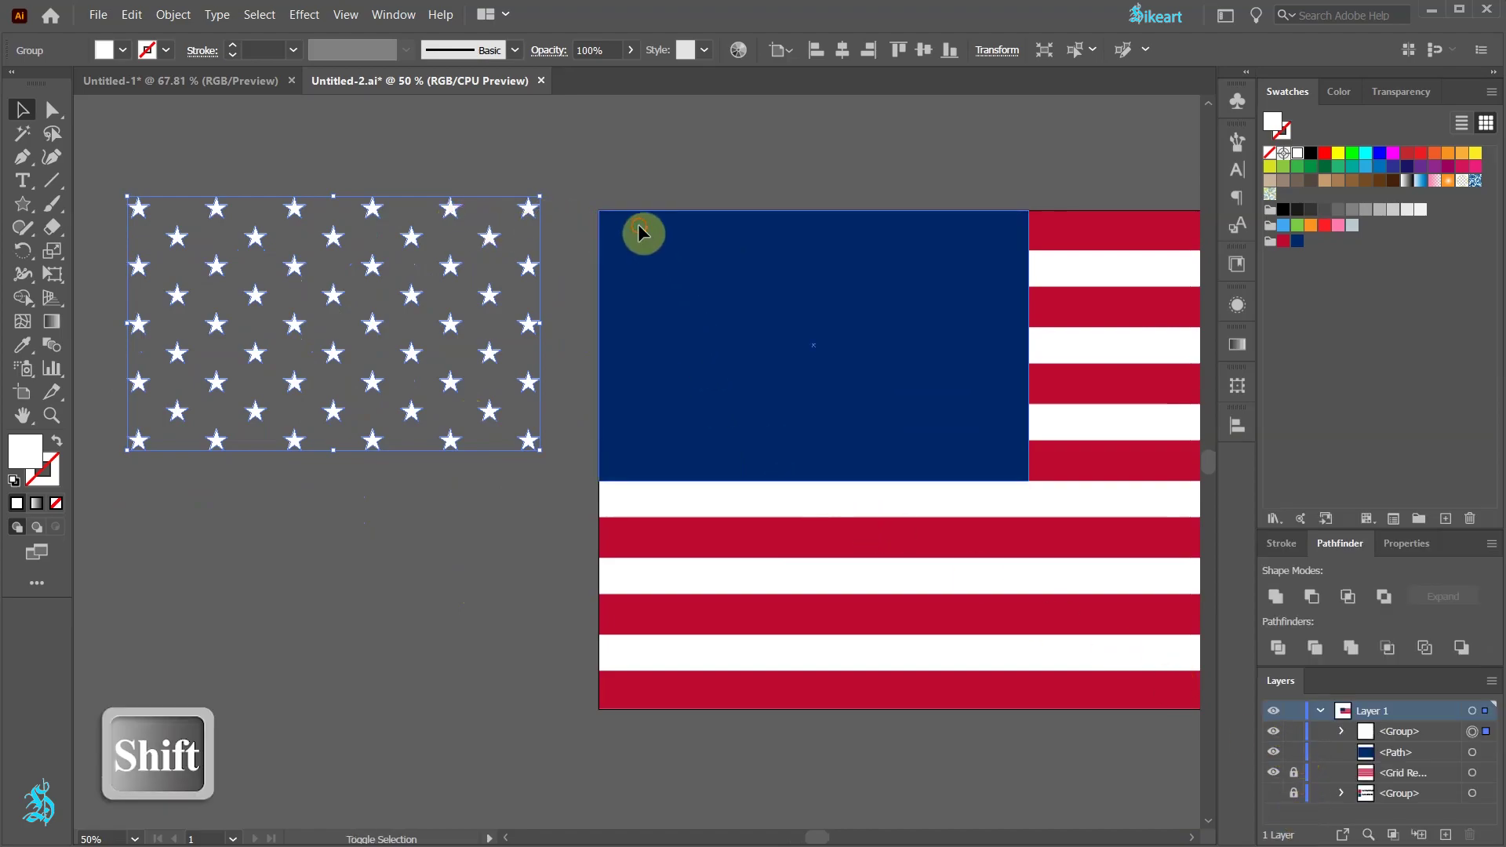
# Make the navy canton the Key Object for the star group and bring up the Align panel
pyautogui.click(828, 245)
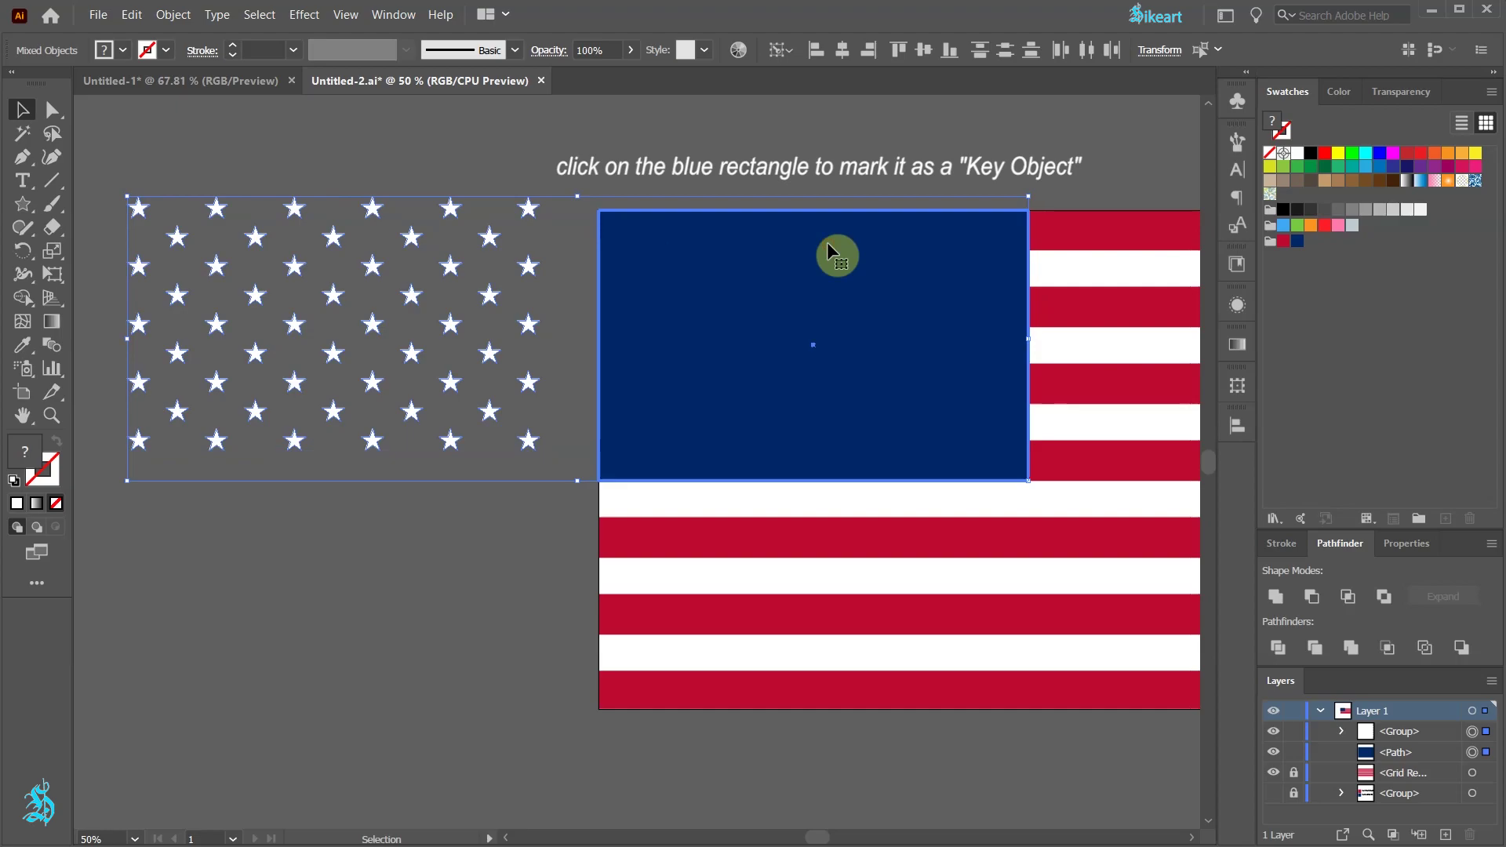
pyautogui.click(1239, 430)
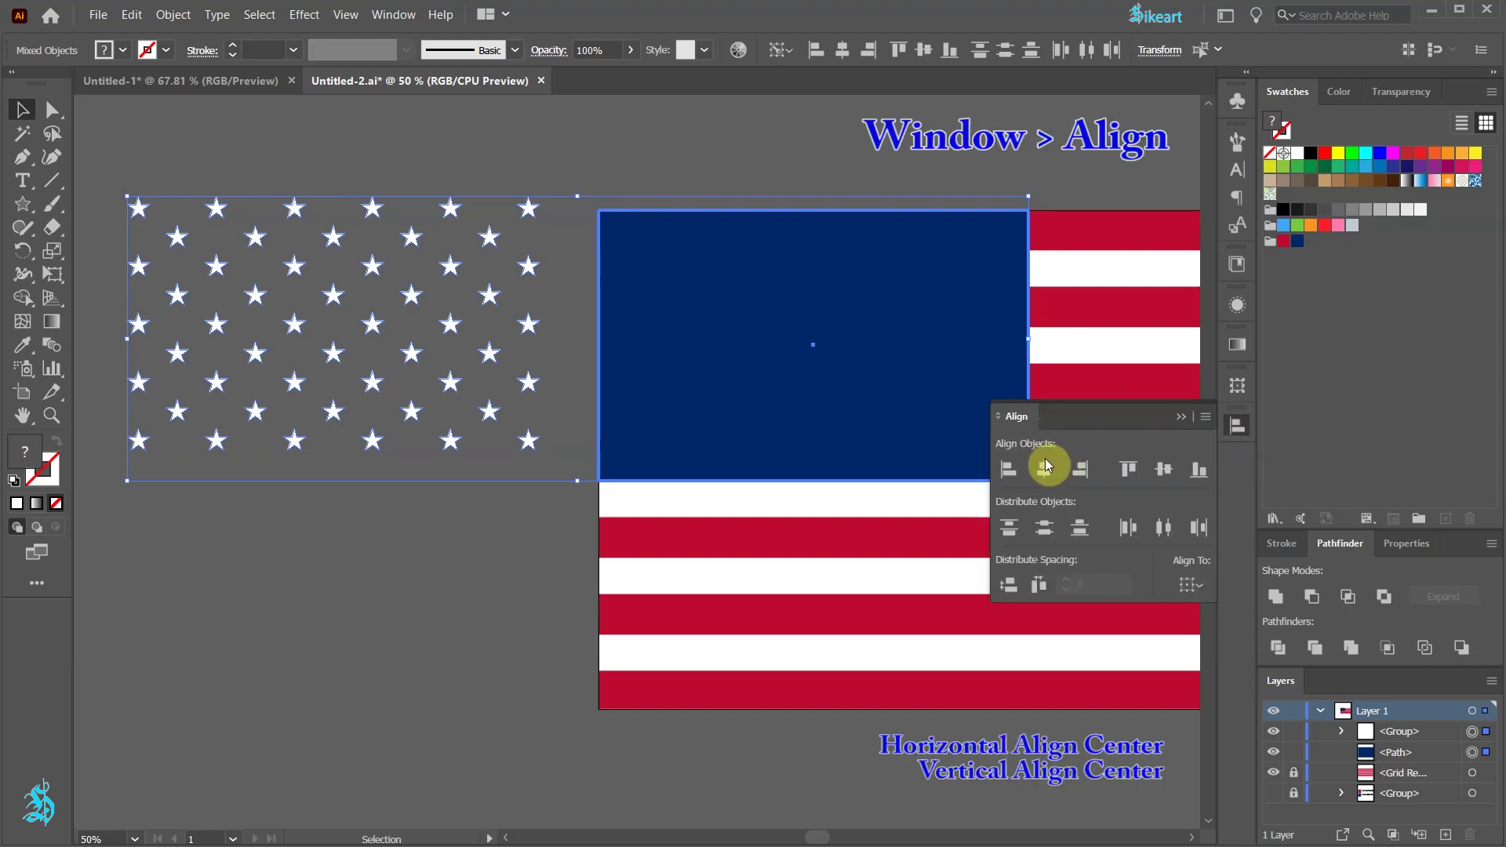